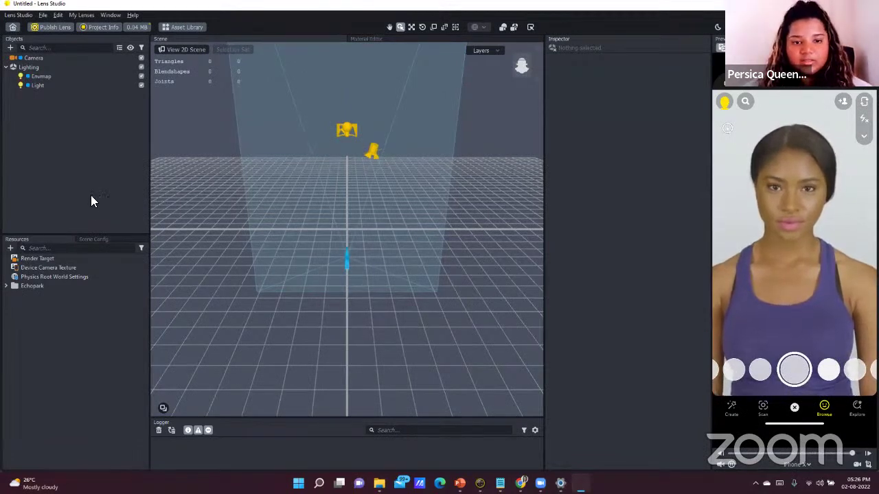
Search the object list for "body" and add a Full Body Mesh to the scene
click(11, 48)
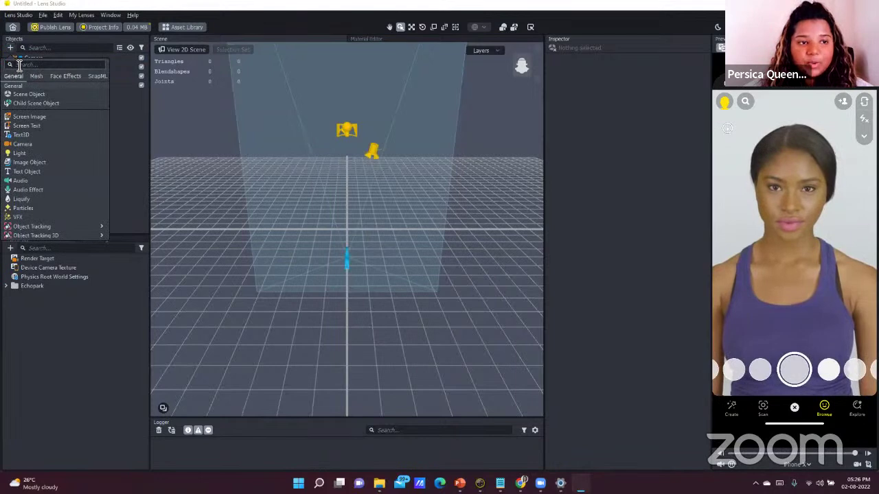
click(19, 65)
text(body)
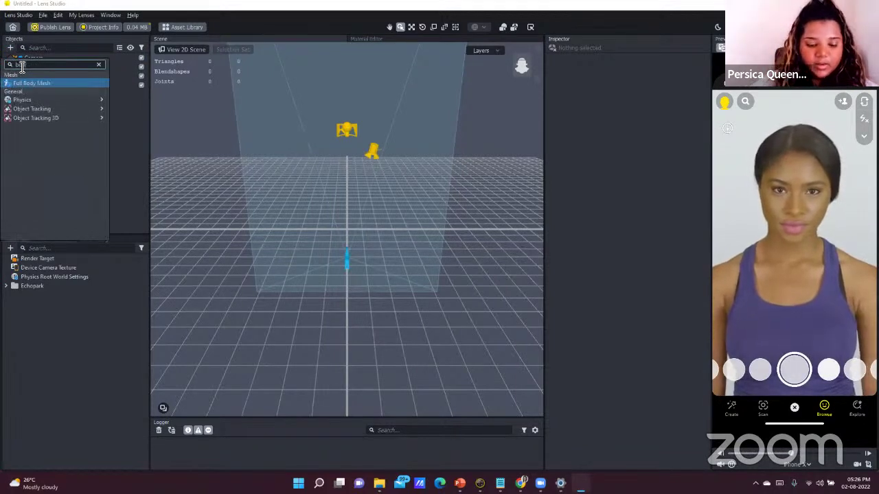
click(32, 83)
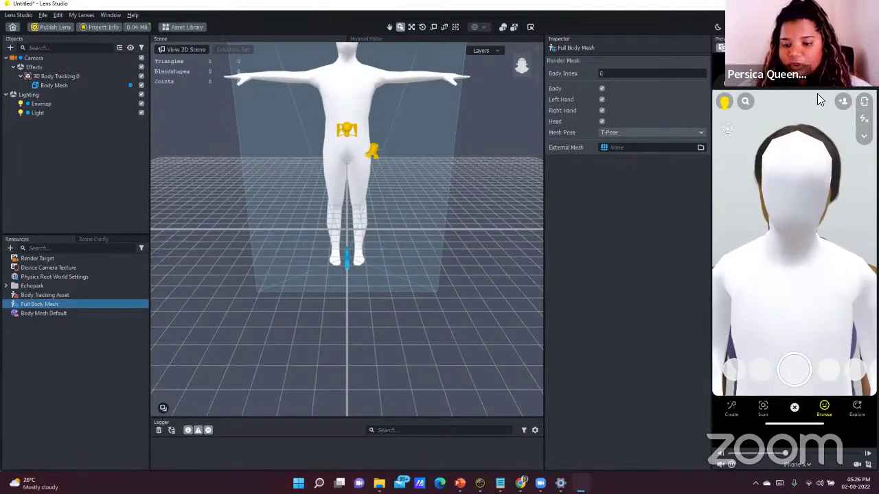
Set the preview source to the try_on_preview_1 video
click(796, 81)
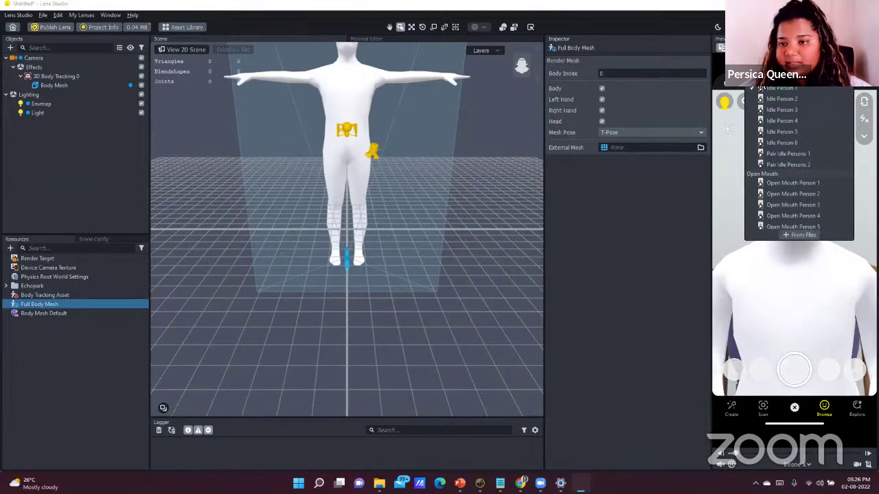
scroll(804, 109, up, 3)
click(790, 95)
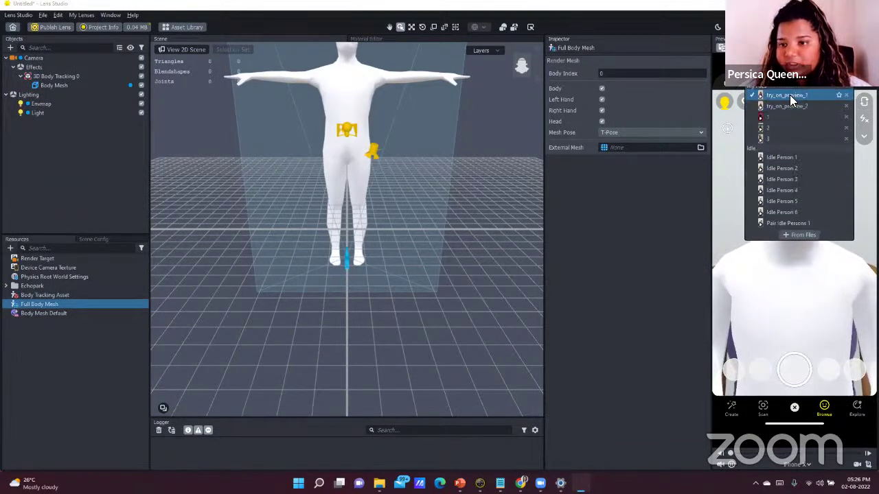
click(696, 180)
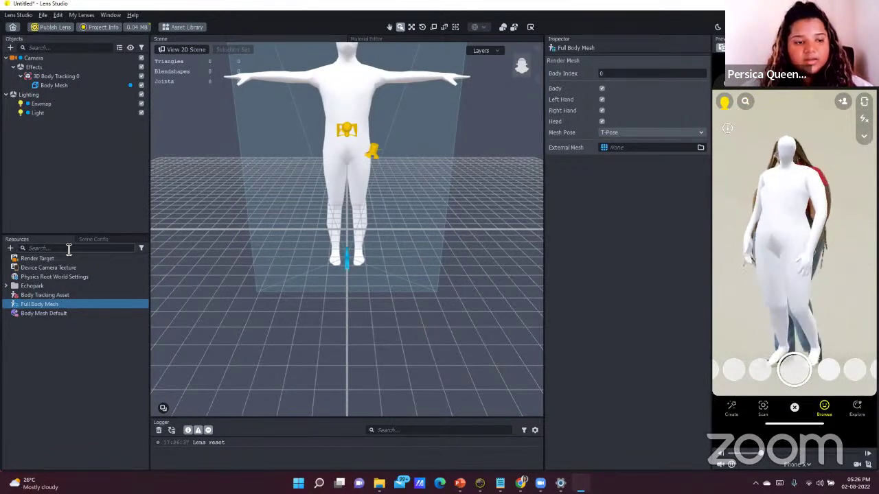
Import the 3D Garment FBX file from the Assets folder into the resources with the default import options
click(10, 248)
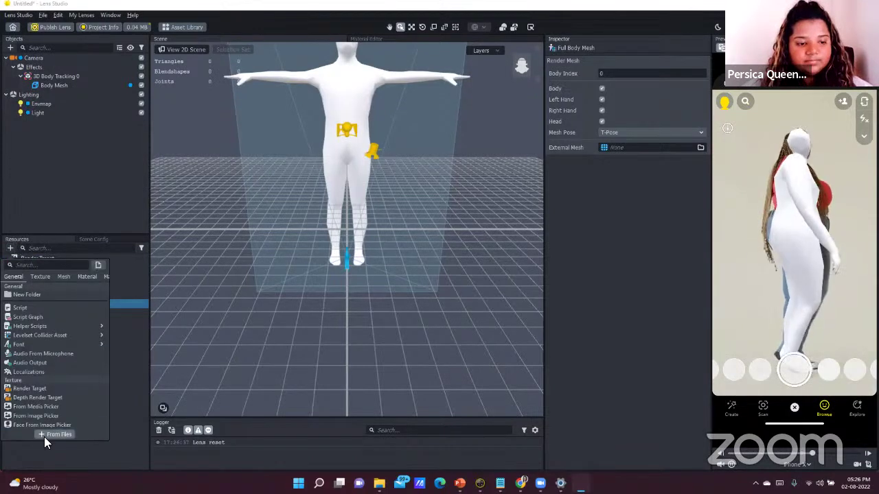
click(18, 248)
click(18, 248)
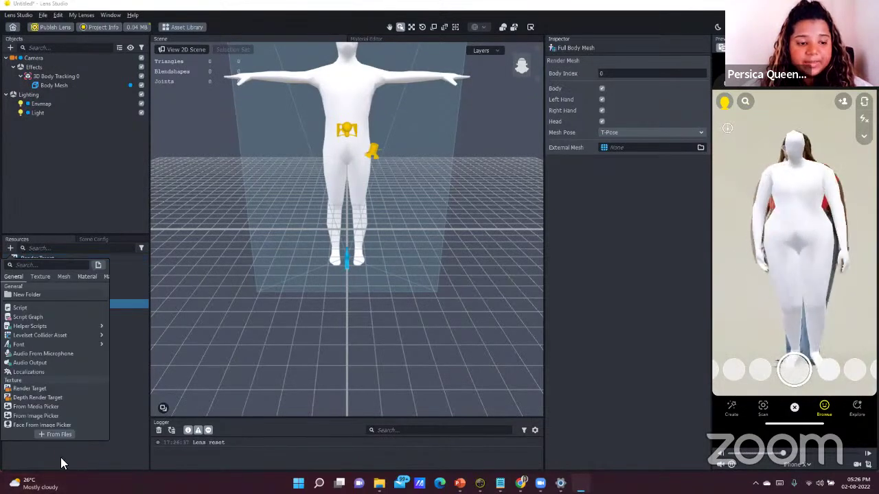
click(67, 436)
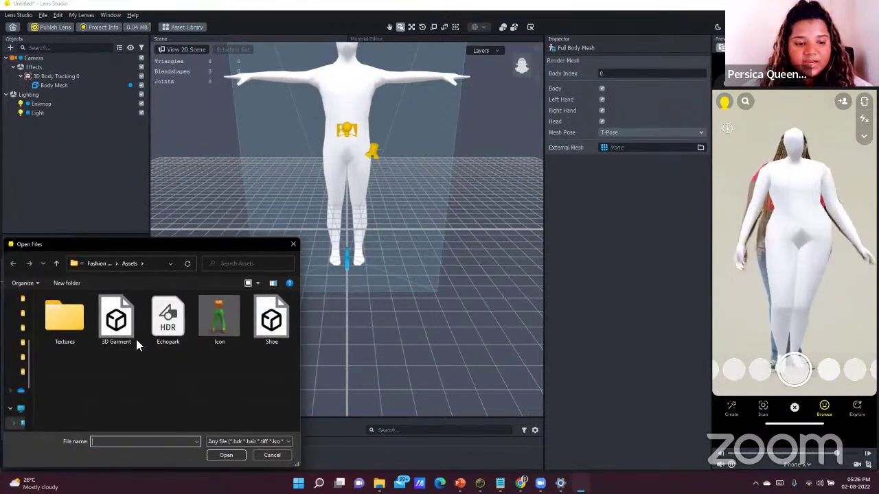
click(117, 323)
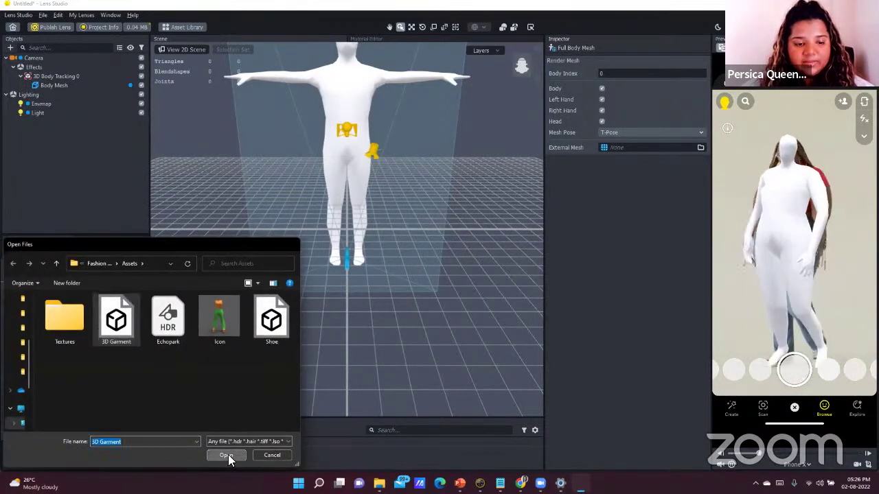
click(226, 455)
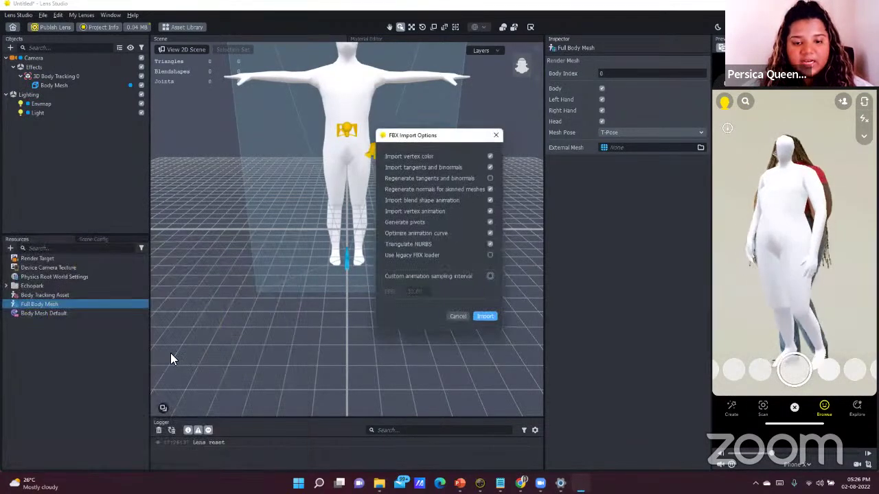
click(485, 316)
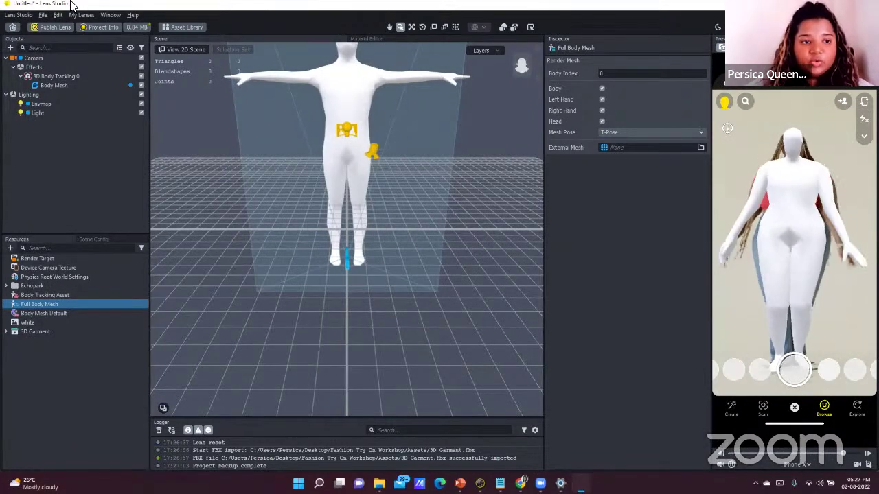
Open the Full Body Mesh resource used by the Body Mesh object and set its Mesh Pose to A-Pose
click(49, 85)
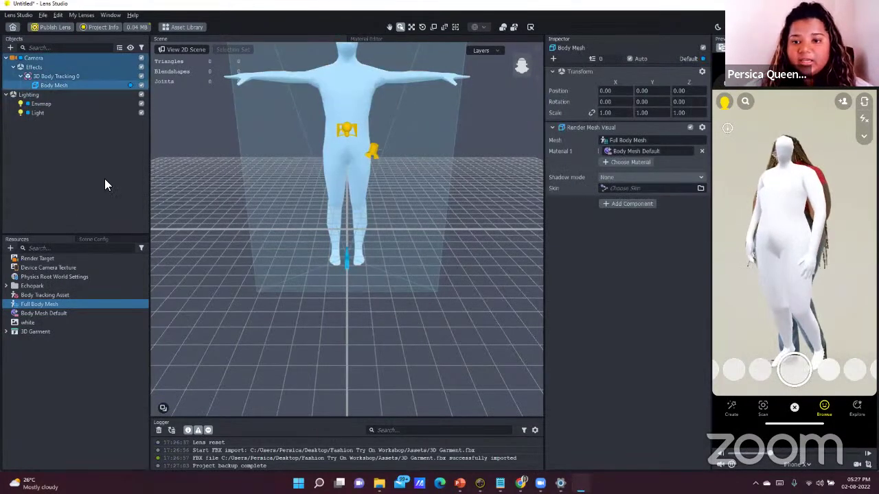
click(69, 347)
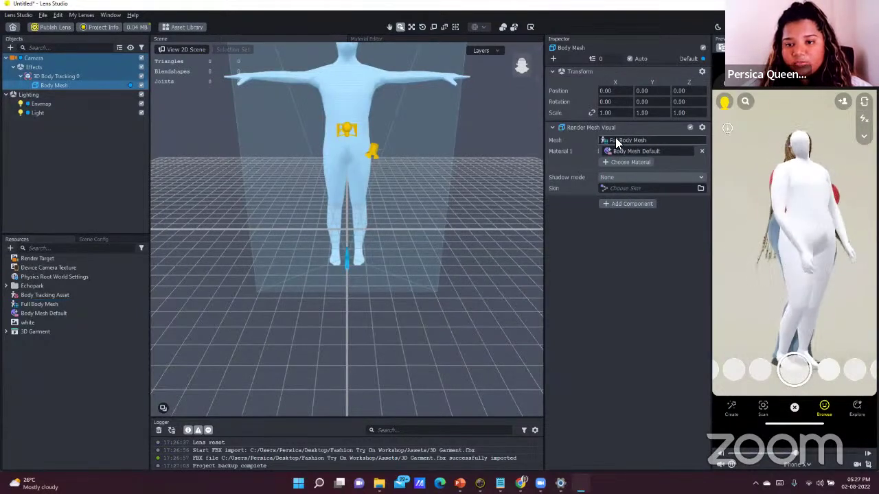
right_click(654, 139)
click(687, 163)
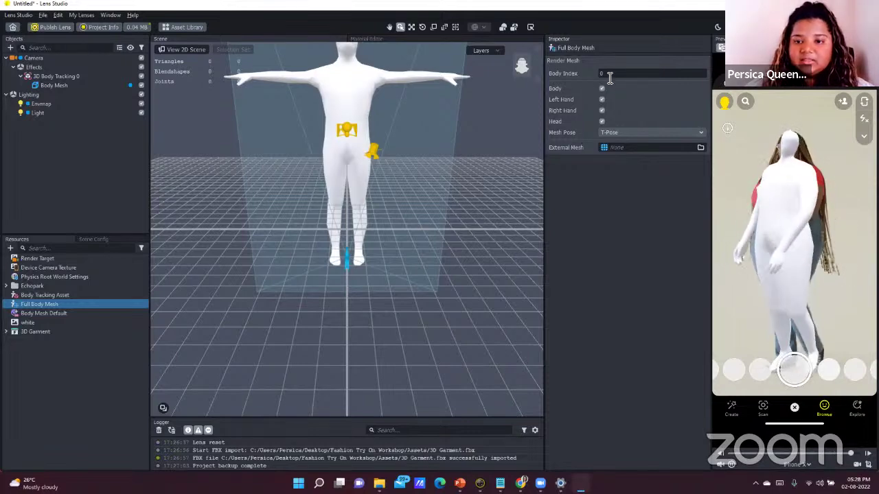
click(623, 133)
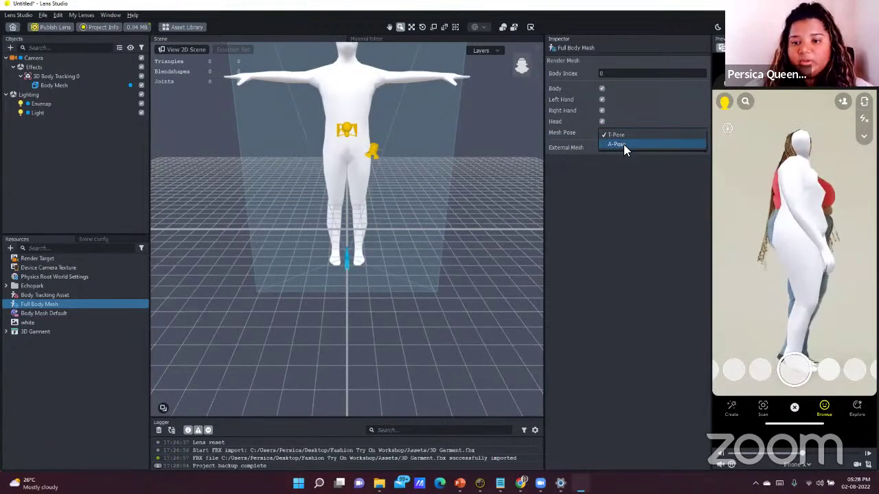
click(623, 144)
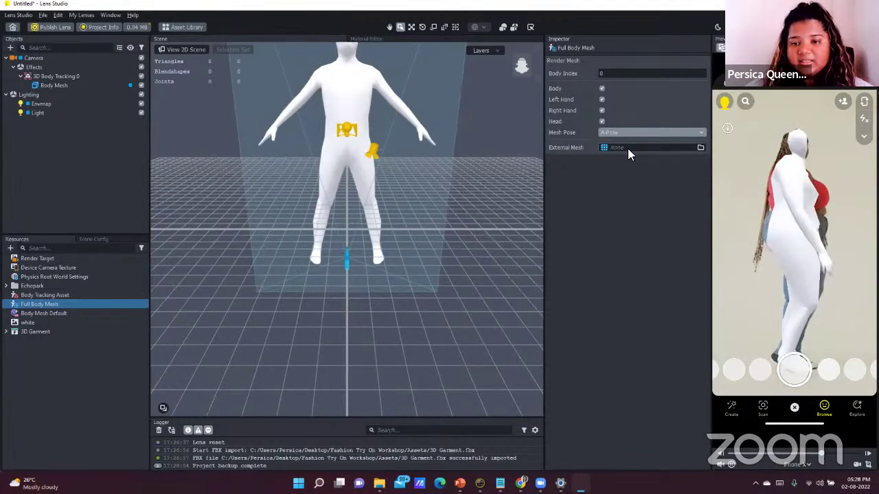
Assign the Outfit4 trousers mesh from 3D Garment as the External Mesh of the Full Body Mesh
click(628, 148)
click(370, 151)
click(377, 161)
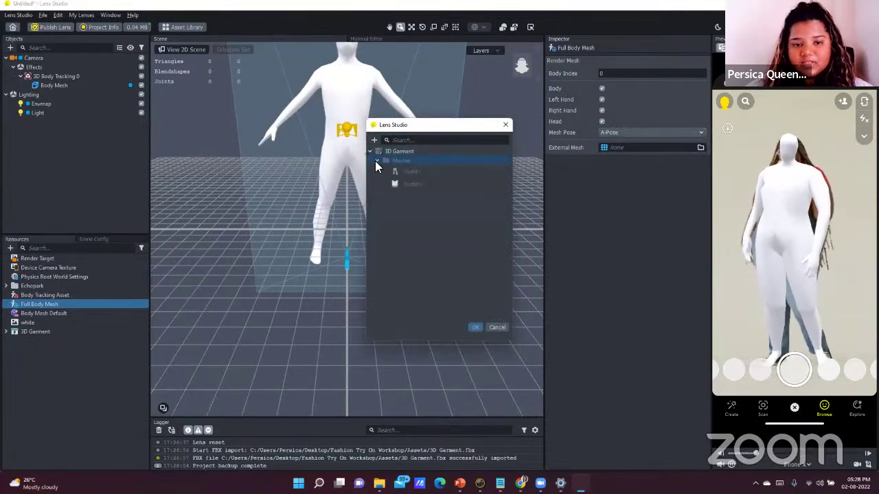
click(444, 185)
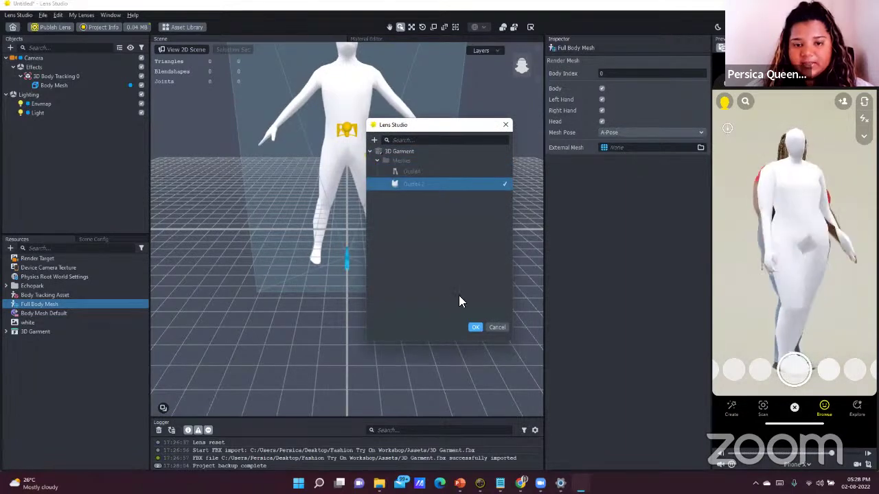
click(446, 171)
click(473, 328)
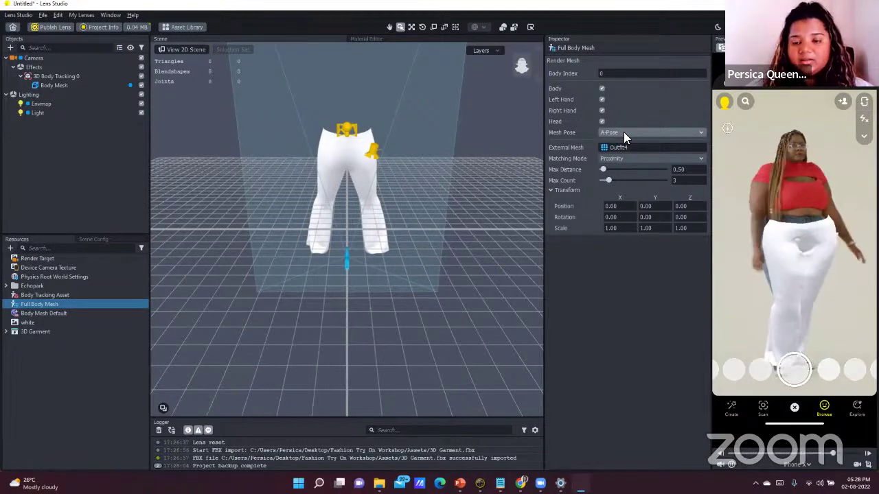
Try the T-Pose mesh pose on the trousers and restore A-Pose
click(623, 131)
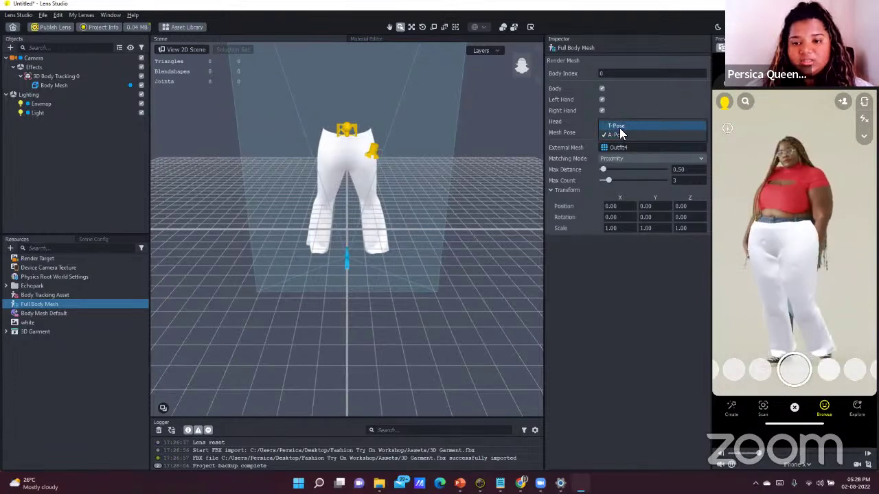
click(619, 127)
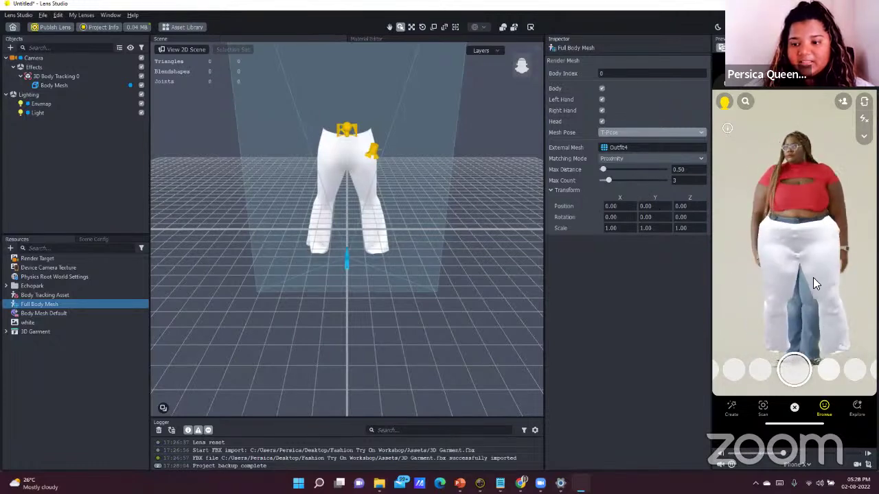
click(600, 133)
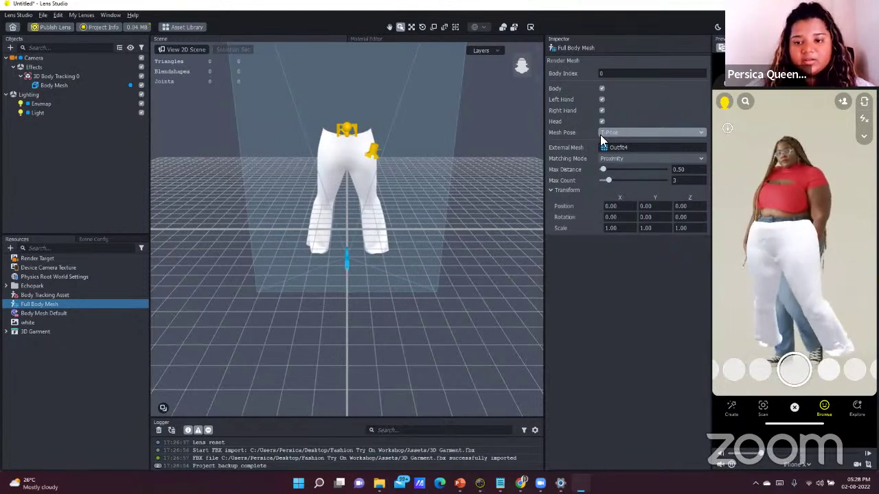
click(630, 143)
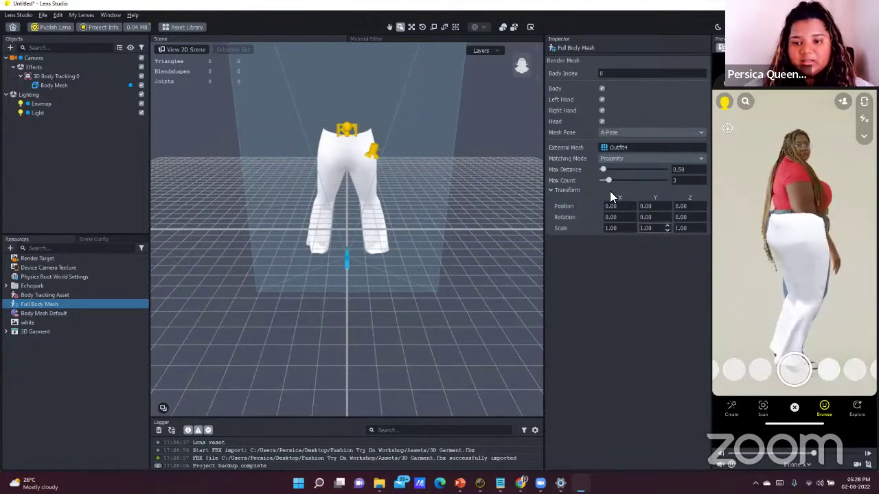
Add a second Full Body Mesh to the scene
click(10, 49)
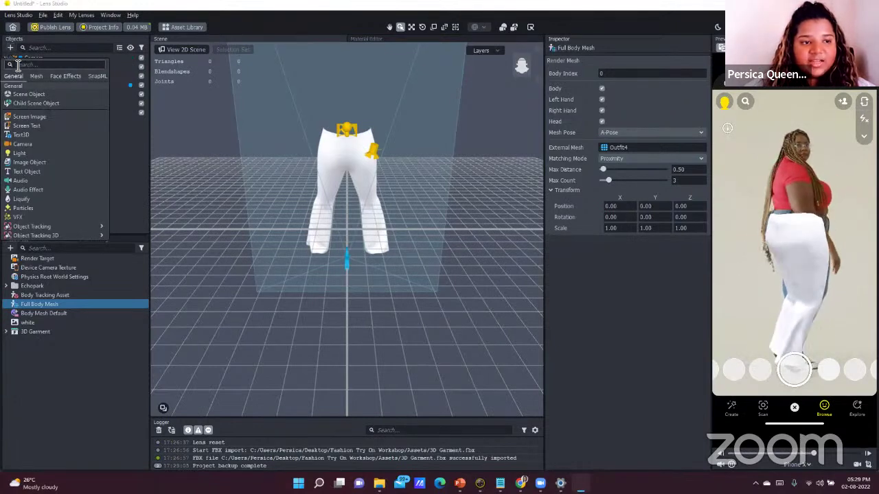
click(17, 64)
text(full)
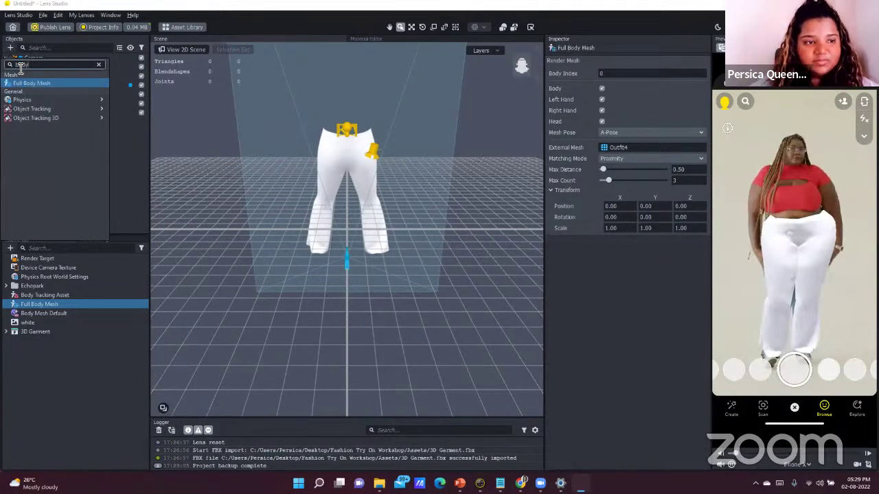
click(31, 83)
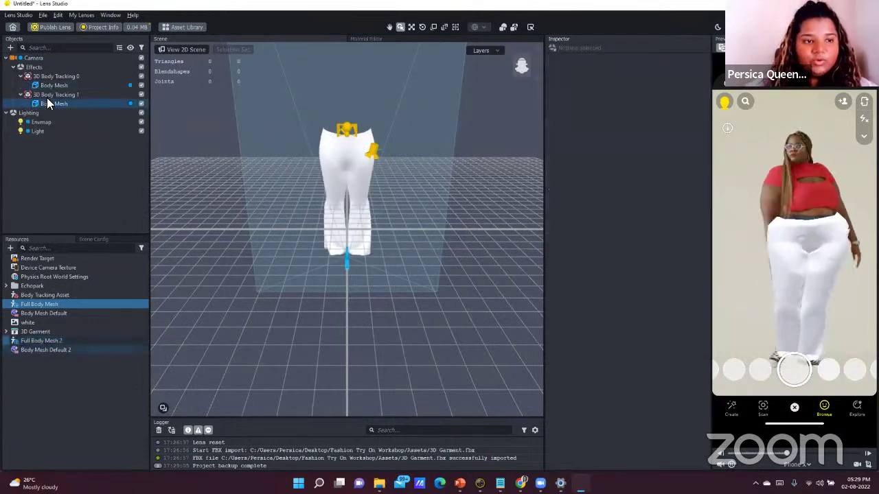
Move the second Body Mesh under 3D Body Tracking 0 and delete the emptied 3D Body Tracking 1 object
click(57, 93)
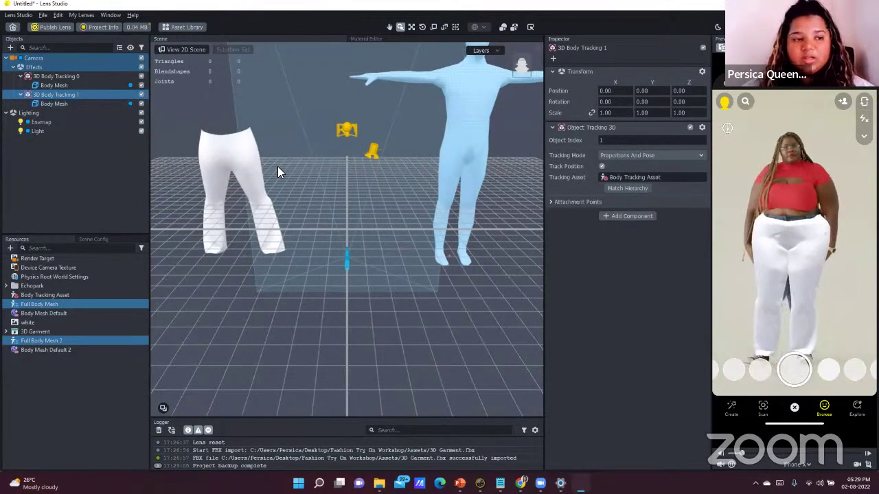
drag(45, 105, 75, 91)
right_click(72, 103)
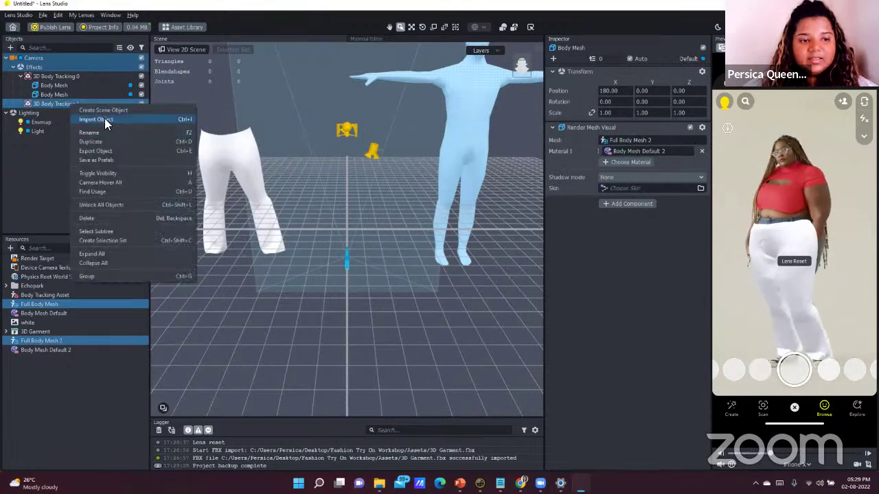
click(96, 214)
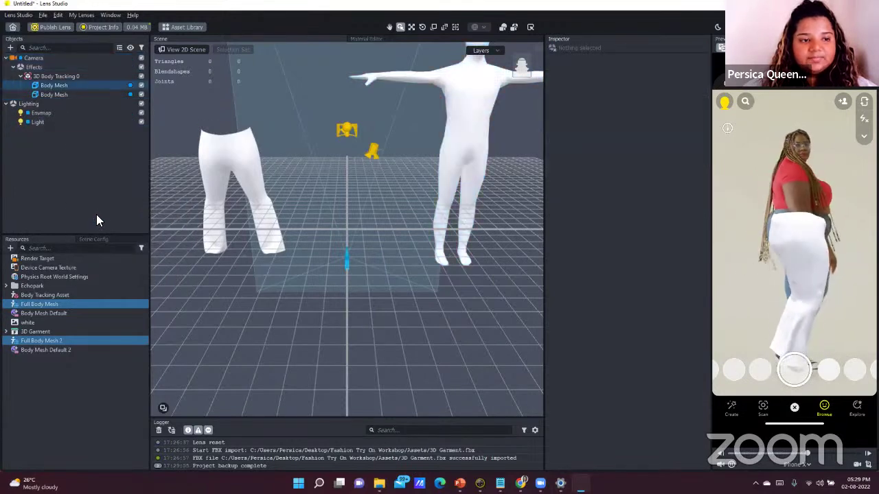
Rename the first Body Mesh under 3D Body Tracking 0 as "Pants Obj"
click(60, 85)
right_click(54, 84)
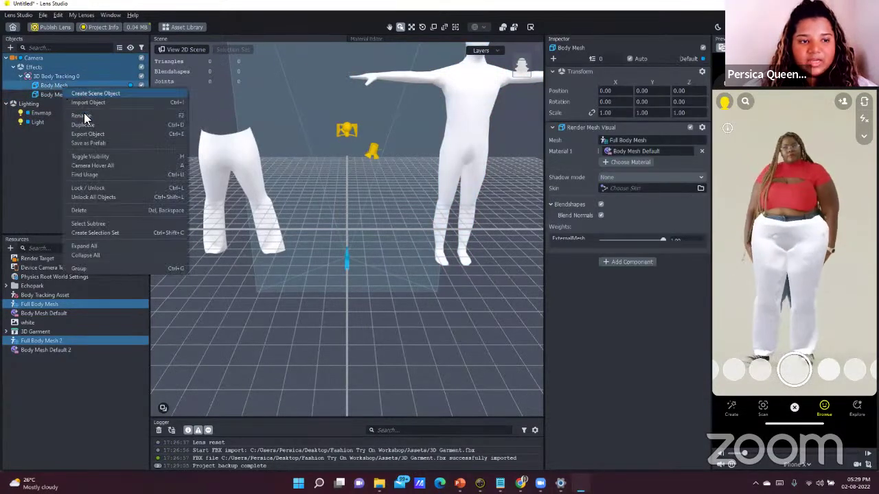
click(89, 114)
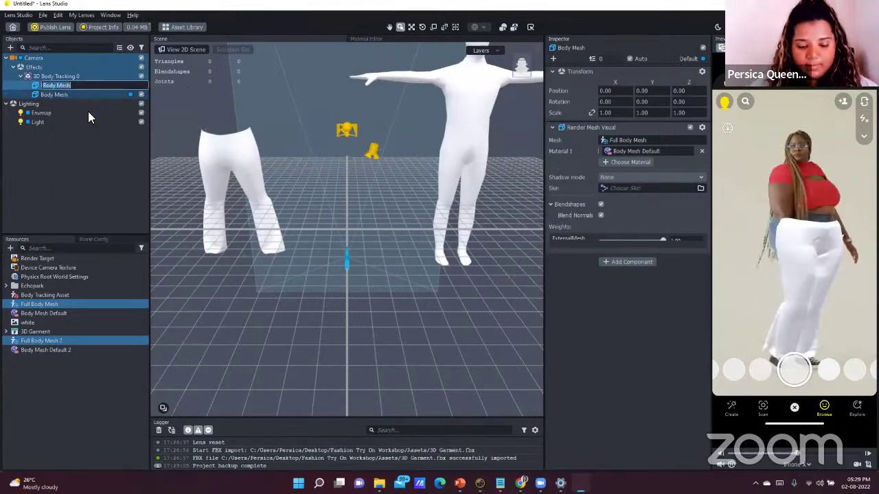
text(Pants Obj)
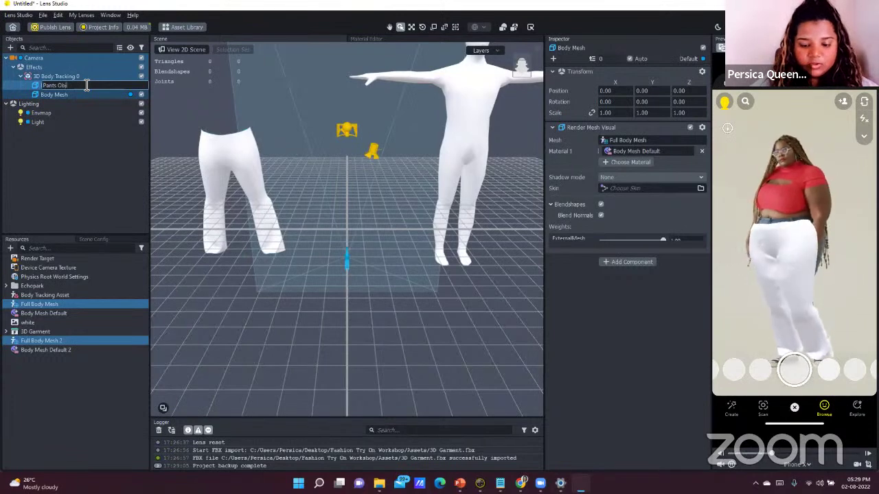
key(Return)
Rename the remaining Body Mesh object under 3D Body Tracking 0 as "Top Obj"
click(81, 94)
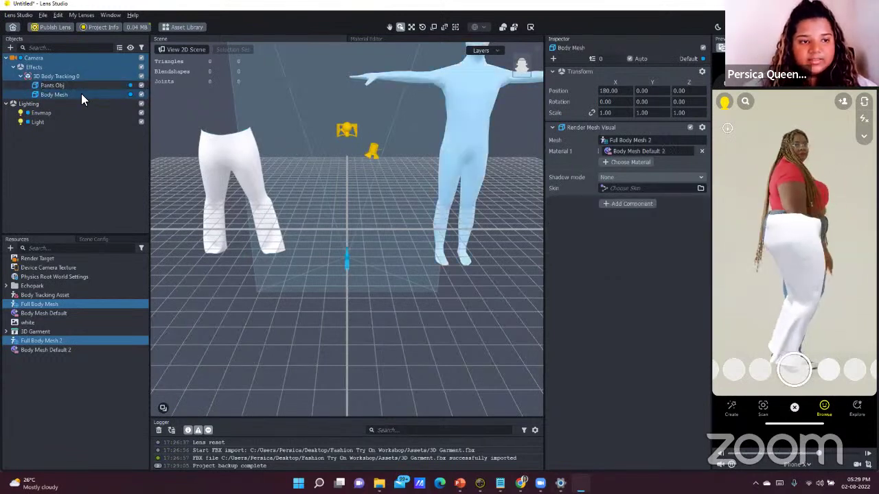
right_click(81, 93)
click(104, 123)
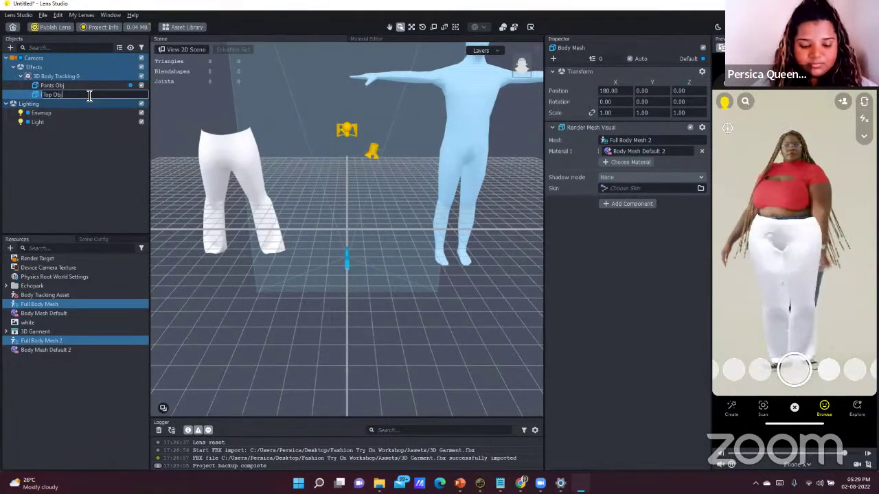
text(Top Obj)
Locate the mesh resource used by Pants Obj and rename it as "Full Body Mesh Pants"
click(80, 85)
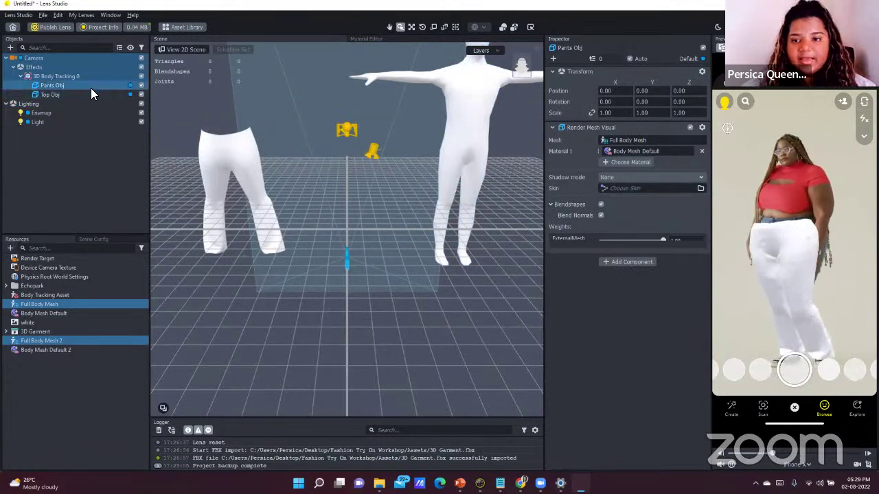
right_click(630, 142)
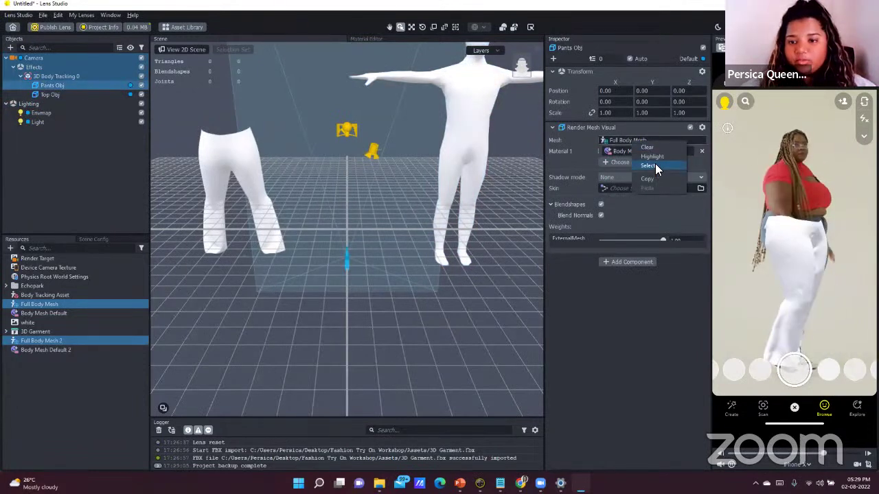
click(655, 165)
right_click(62, 305)
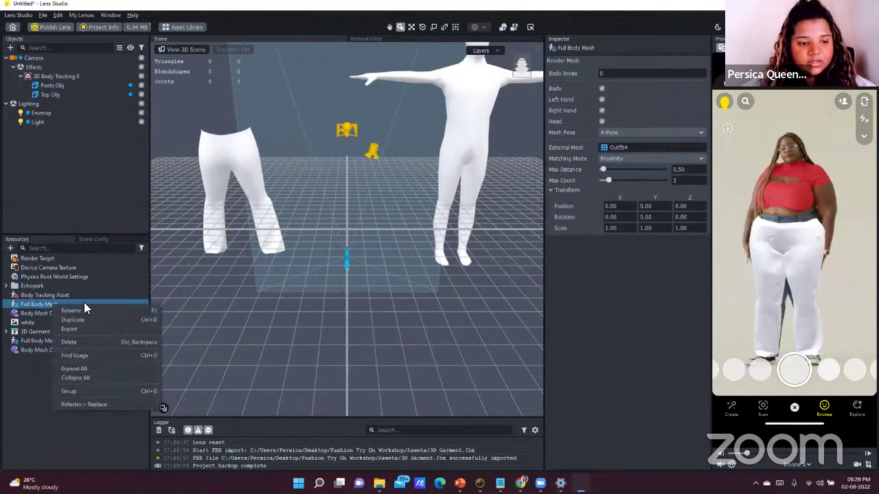
click(74, 311)
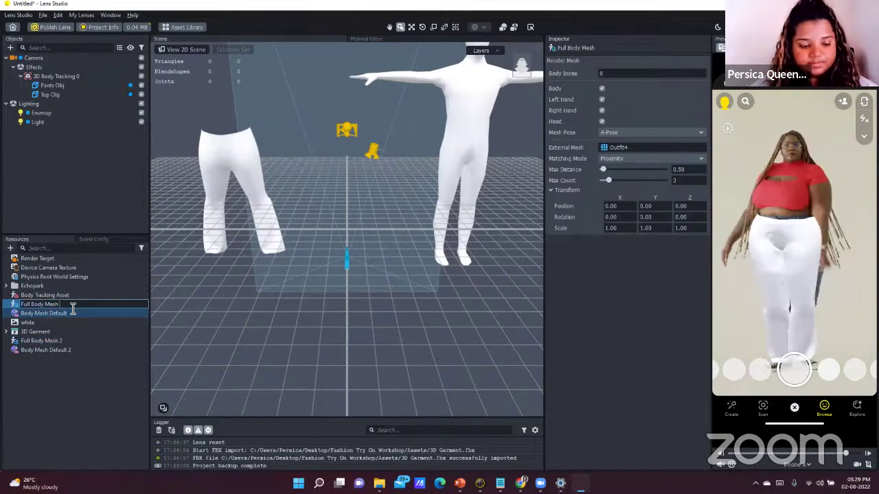
text(Pants)
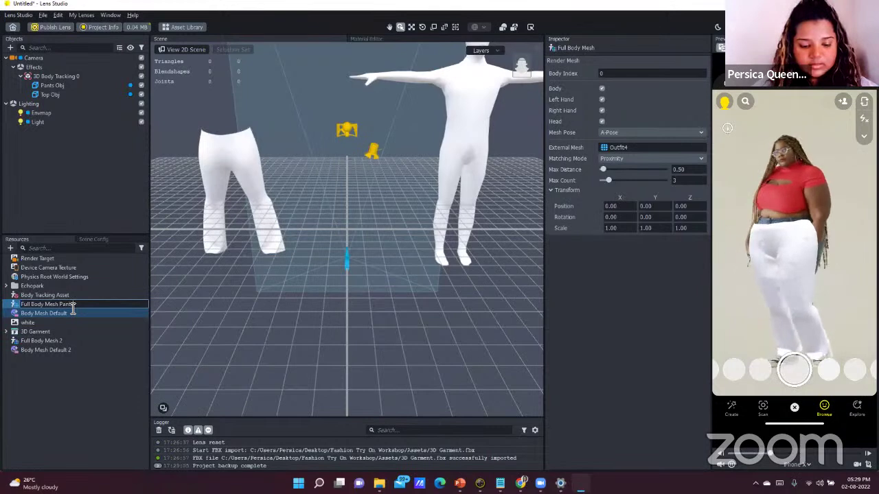
key(Return)
Rename the Full Body Mesh 2 resource as "Full Body Mesh Top"
right_click(63, 338)
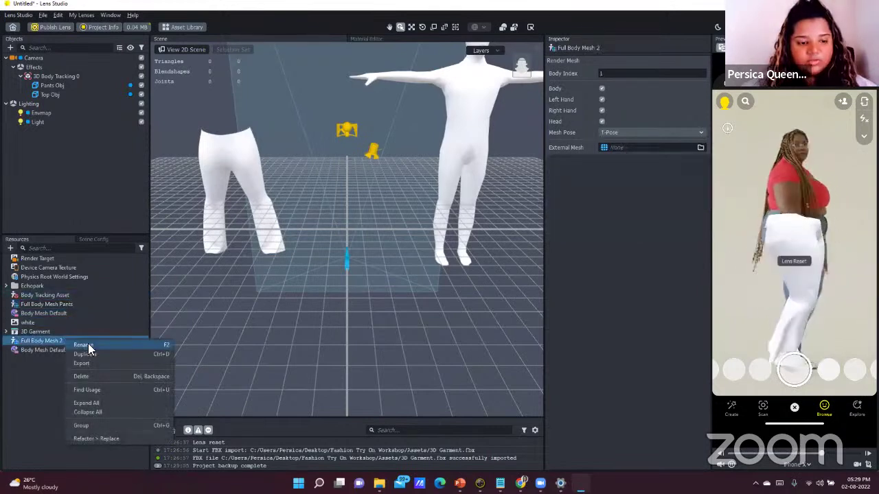
click(88, 345)
key(BackSpace)
text(To)
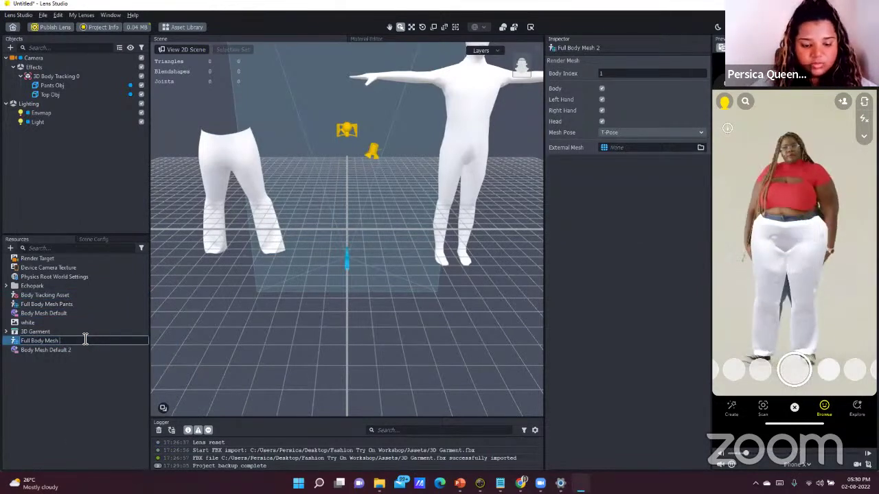
text(p)
click(95, 399)
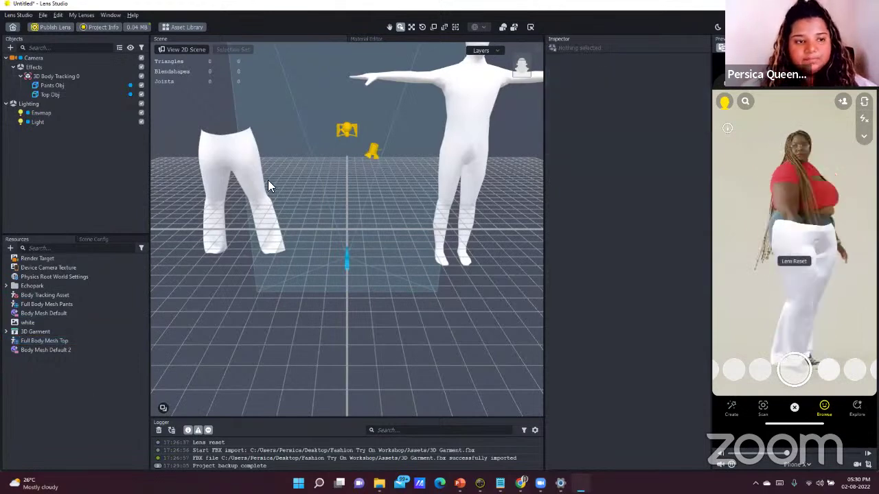
Open the mesh resource used by Top Obj and set its Body Index to 0
click(63, 96)
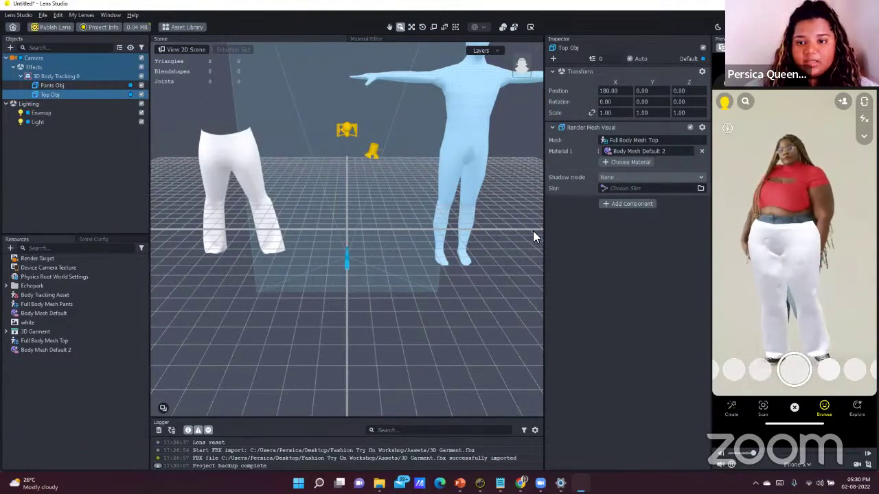
click(61, 97)
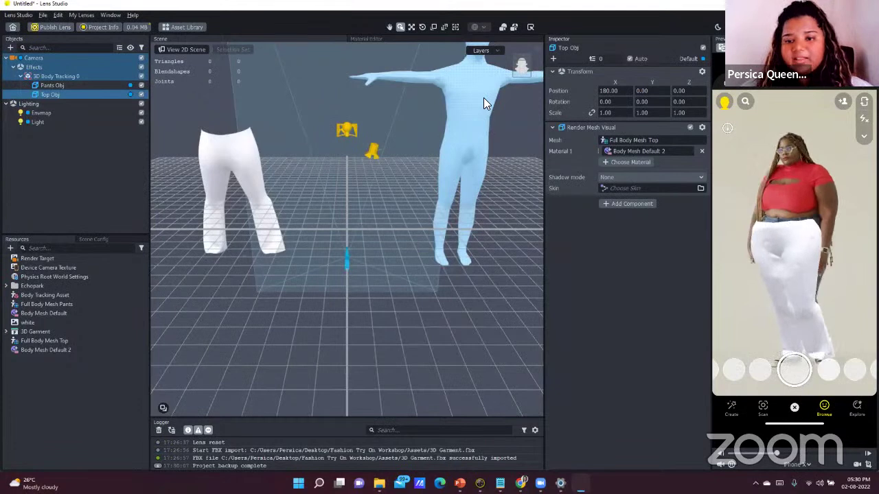
right_click(618, 143)
click(639, 170)
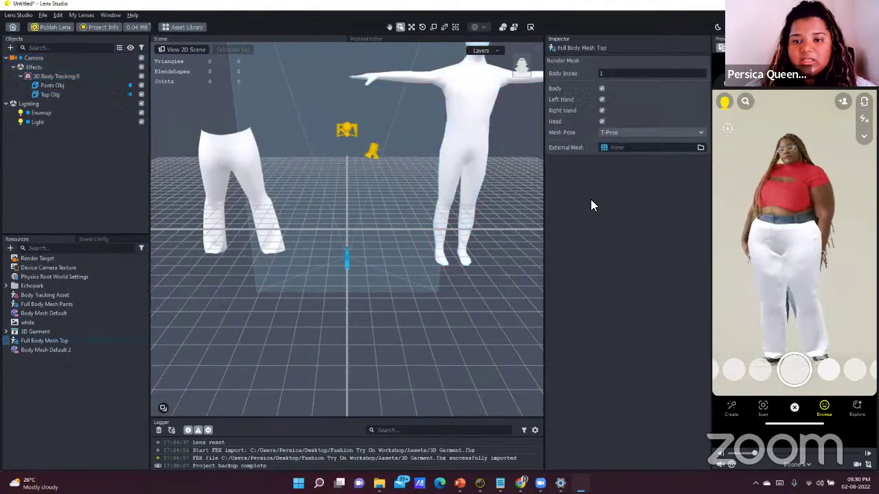
click(61, 341)
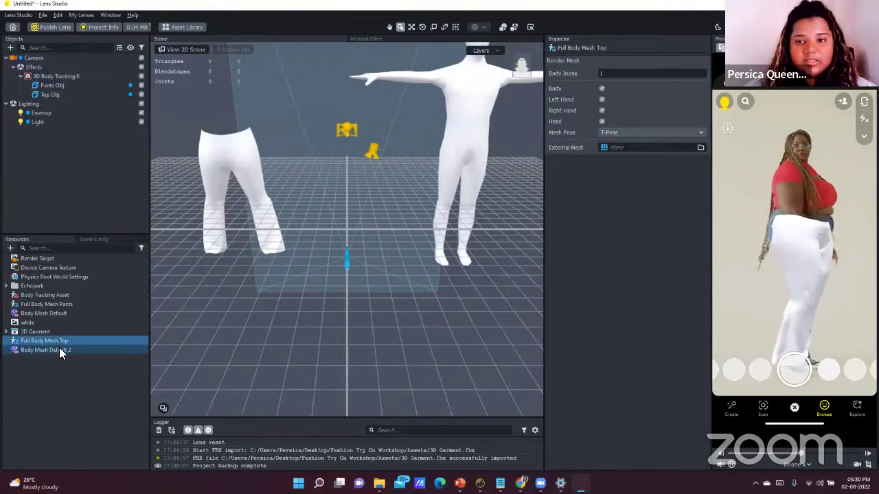
click(599, 73)
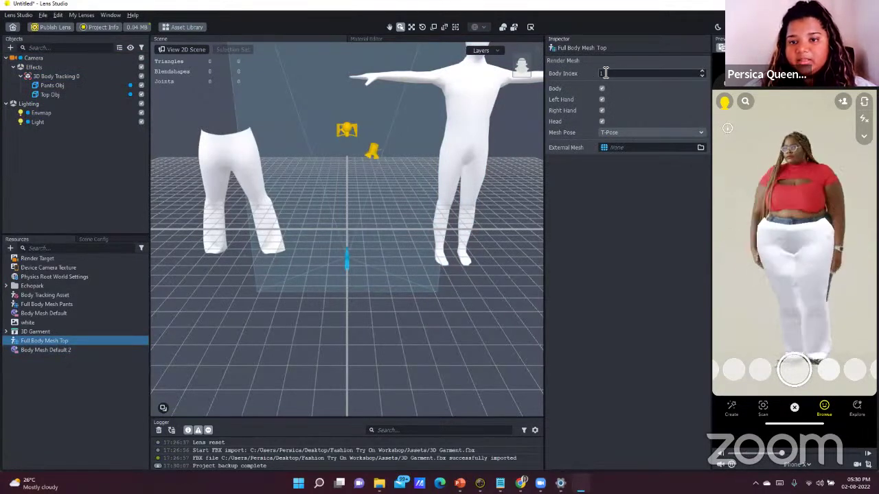
double_click(604, 72)
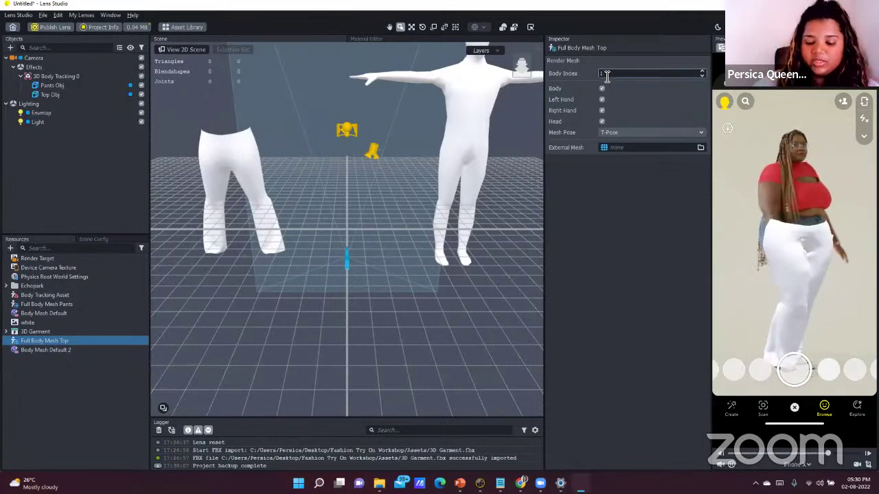
text(0)
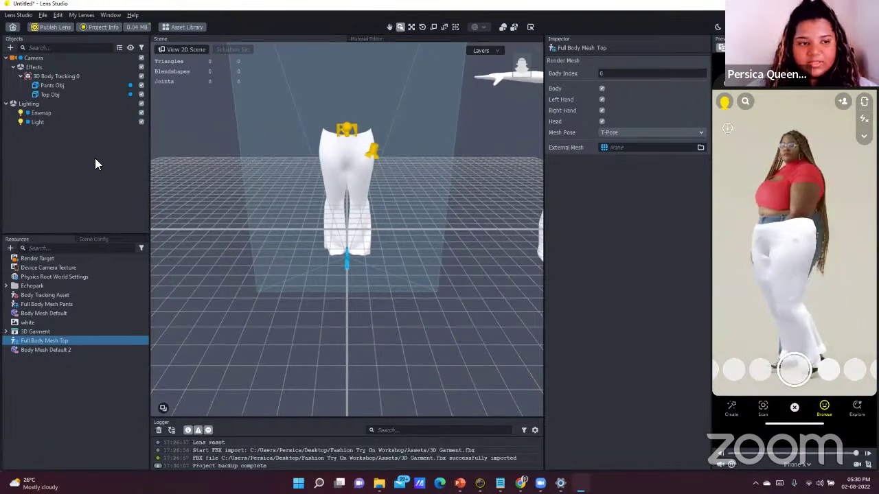
Set the X position of Top Obj to 0
click(62, 95)
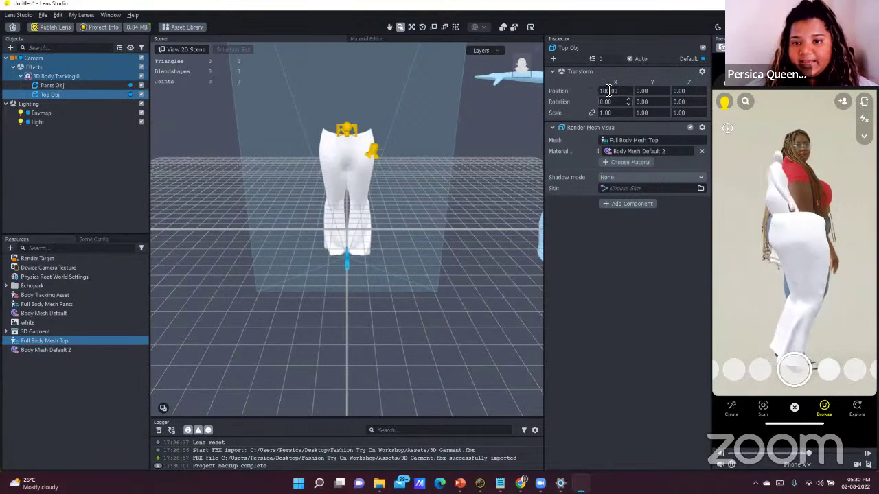
drag(622, 93, 587, 96)
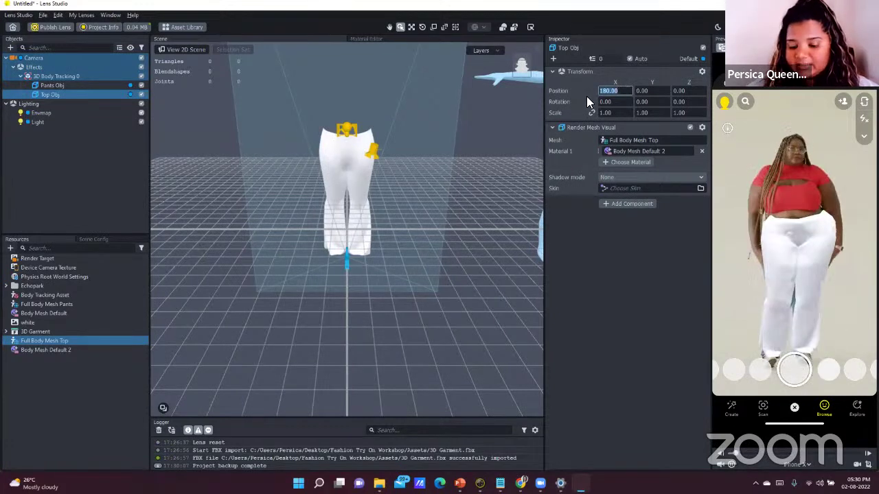
text(0)
key(Return)
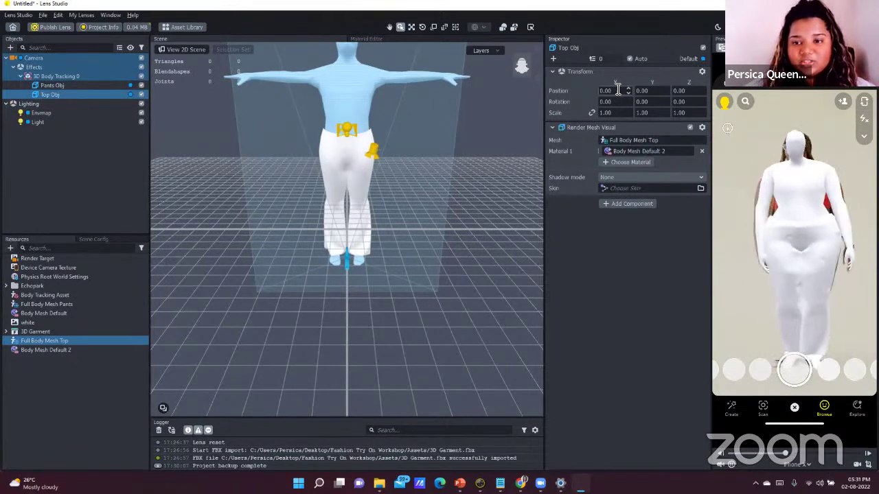
Set Full Body Mesh Top to A-Pose and assign Outfit4 2 from 3D Garment as its external mesh
click(75, 340)
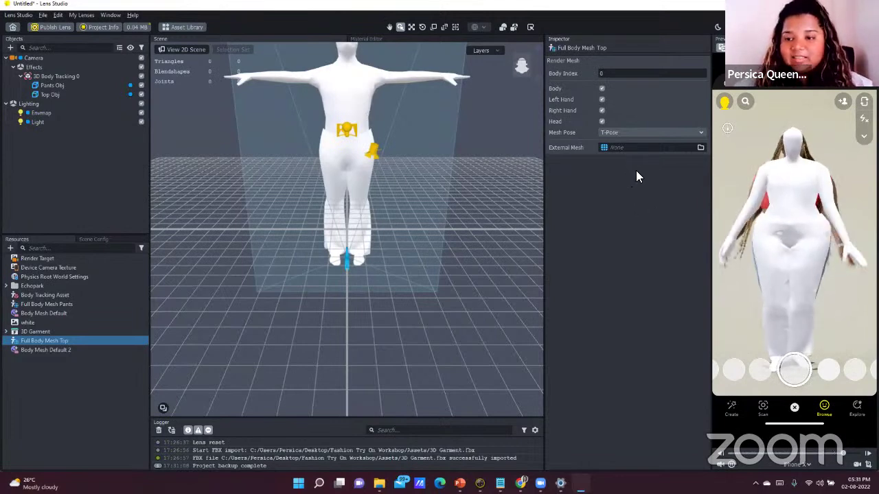
click(596, 133)
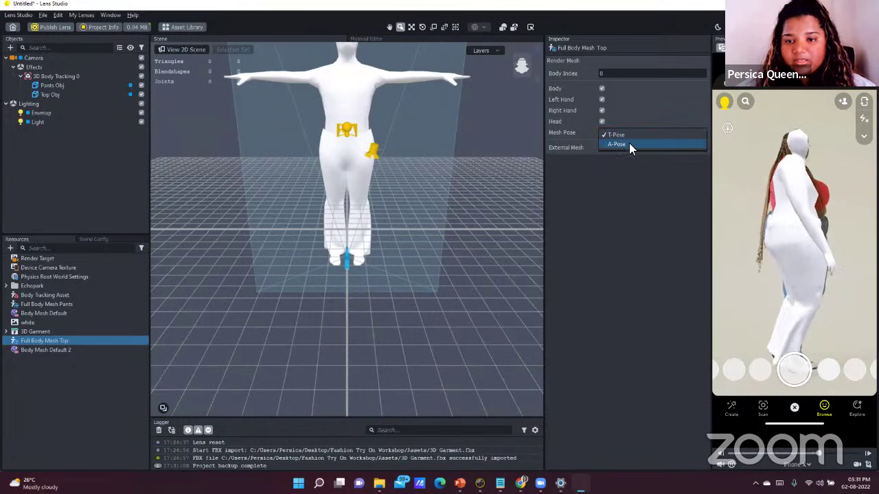
click(629, 144)
click(624, 147)
click(376, 160)
click(405, 184)
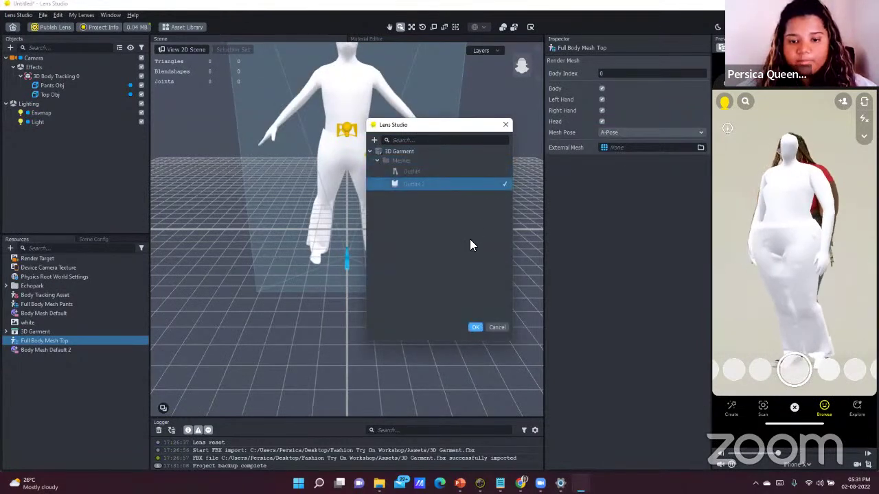
click(474, 327)
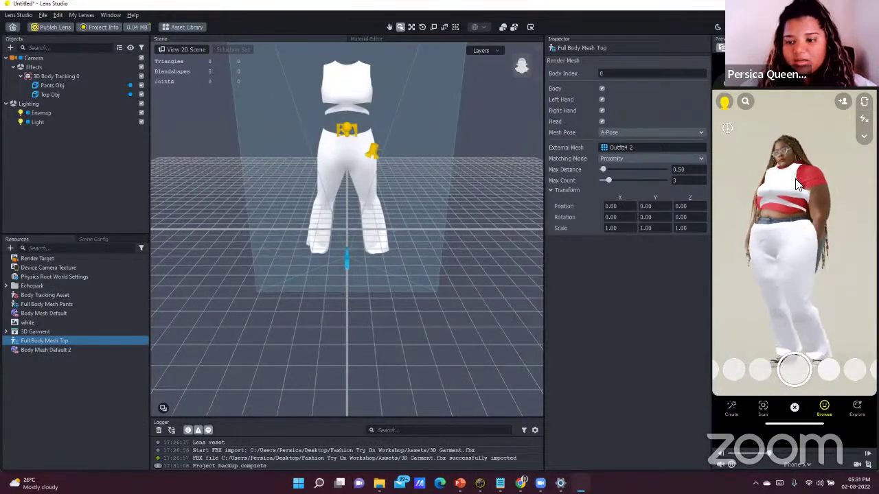
Add an Uber PBR material and assign it to both Pants Obj and Top Obj together
click(55, 95)
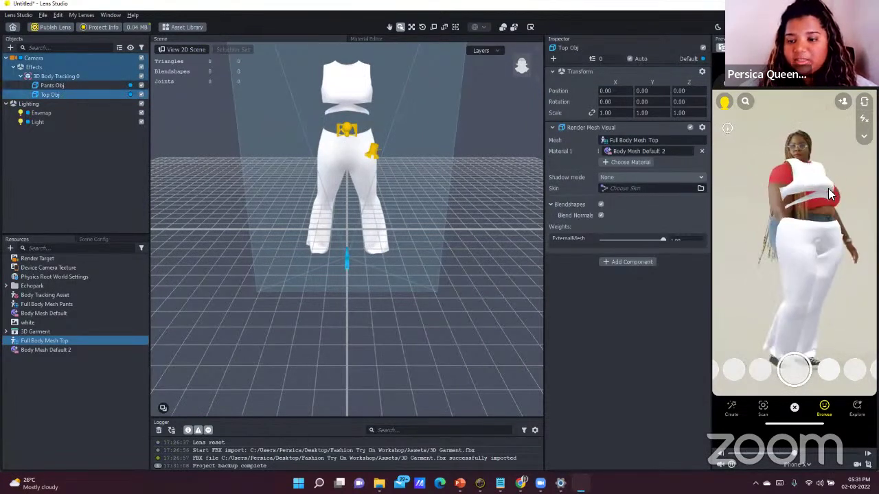
ctrl+click(56, 88)
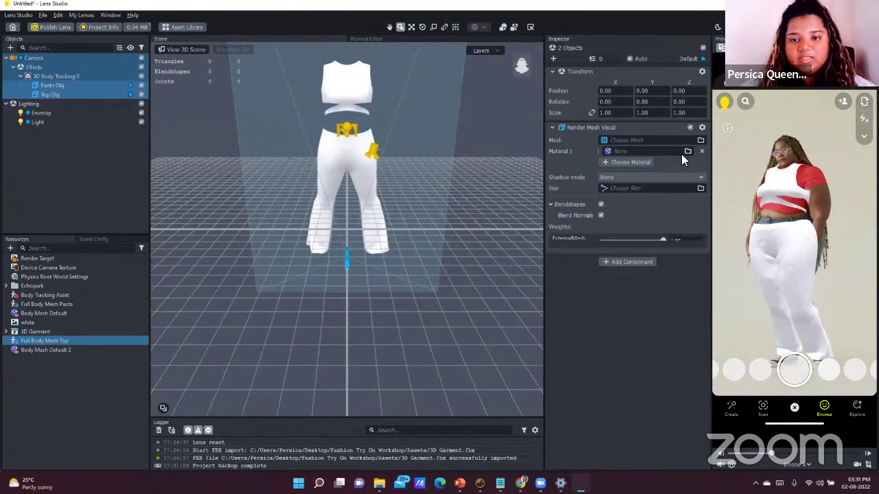
click(617, 141)
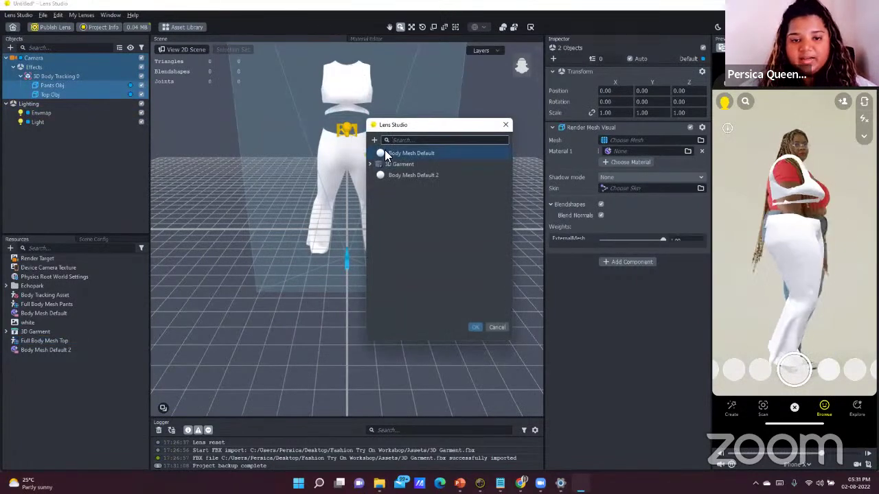
click(370, 164)
click(370, 164)
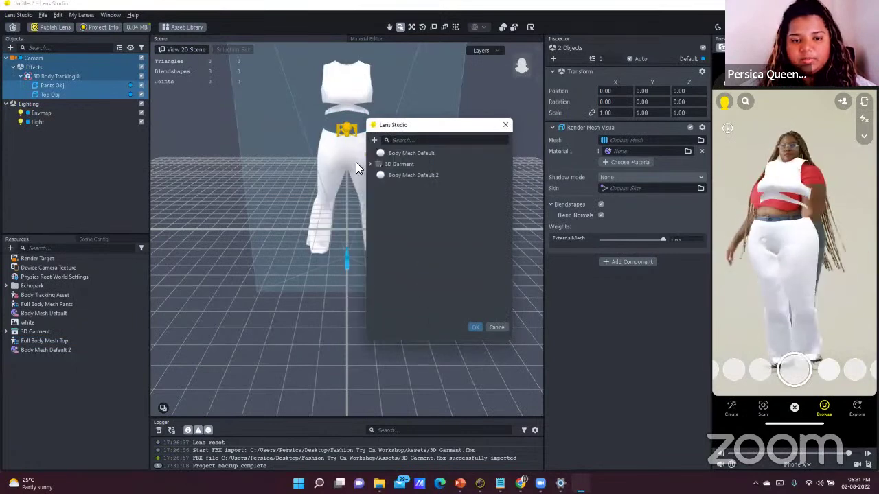
click(473, 327)
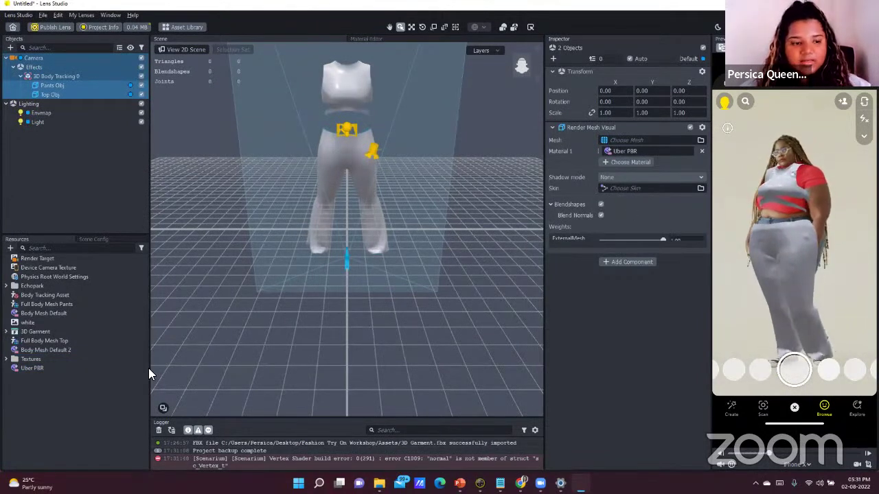
Experiment with the proximity matching of Full Body Mesh Pants, settling on a Max Distance of 3.00 and a Max Count of 3
click(87, 341)
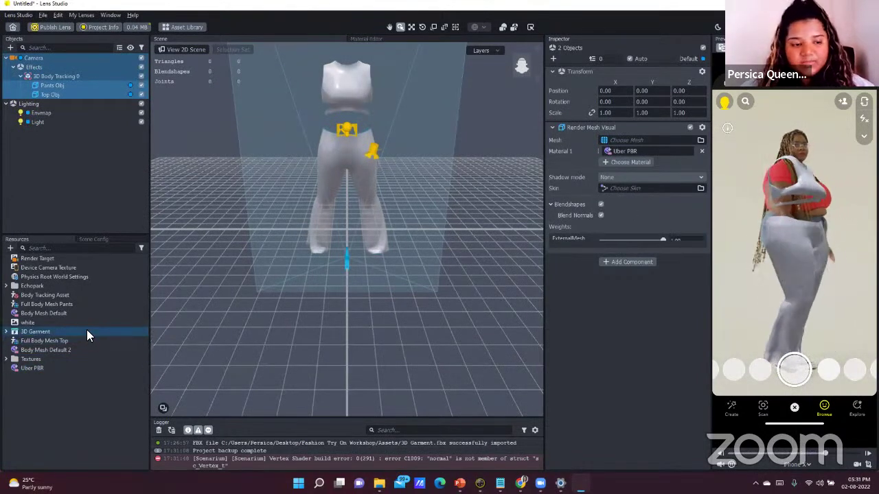
click(74, 313)
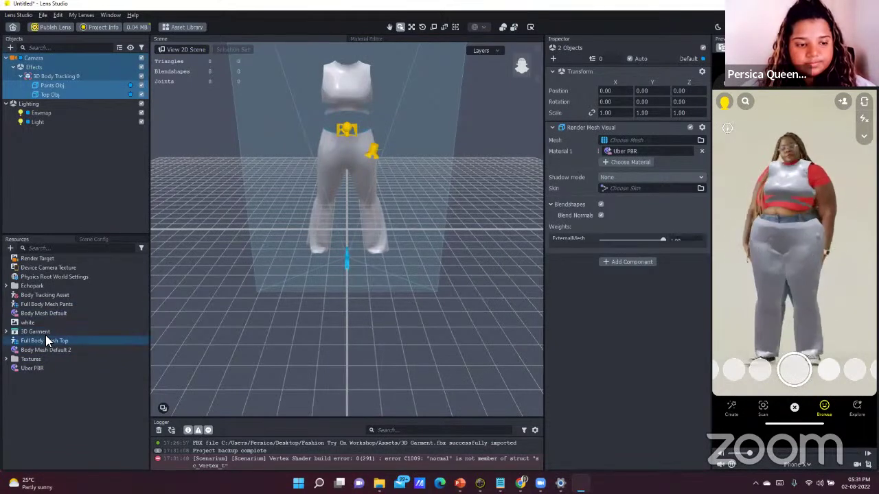
click(47, 339)
click(64, 305)
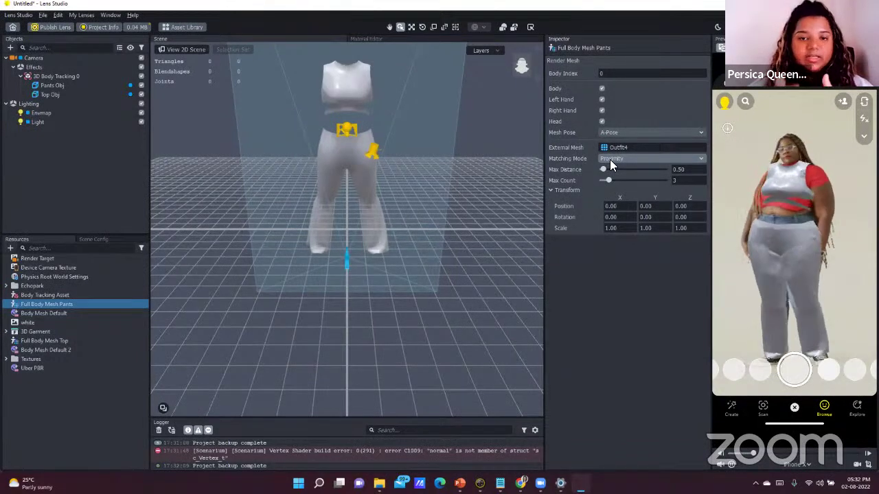
click(653, 169)
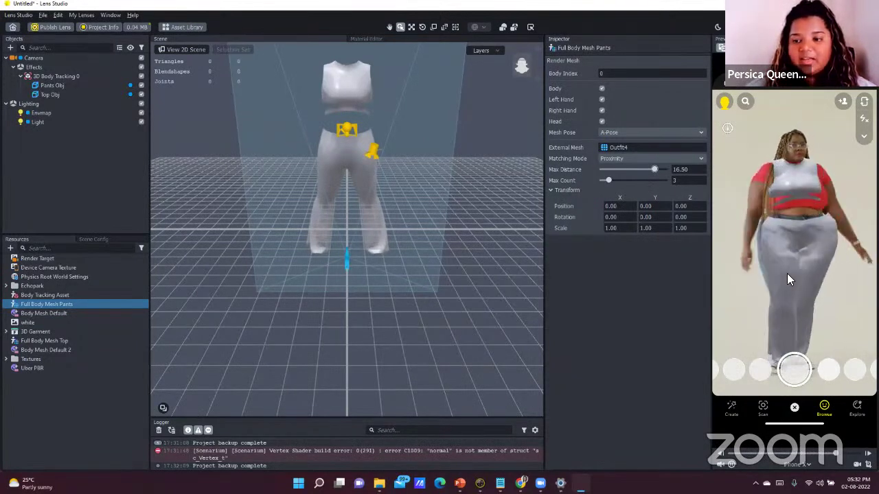
click(640, 179)
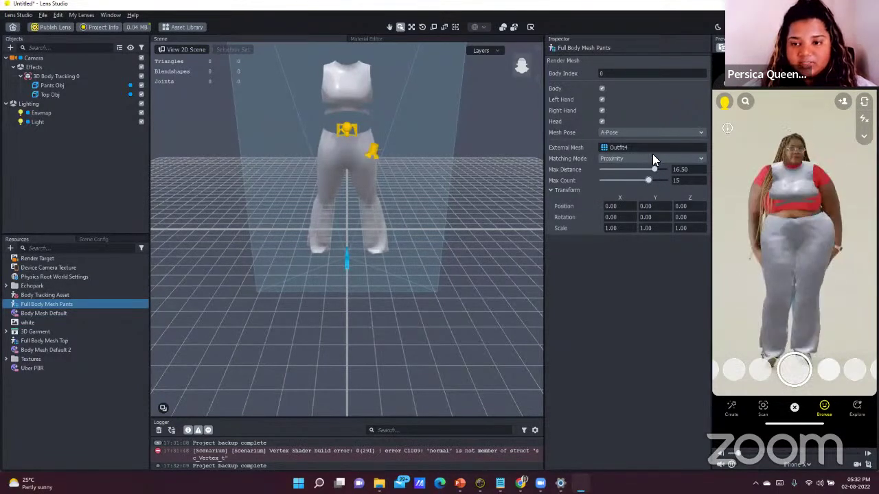
click(607, 181)
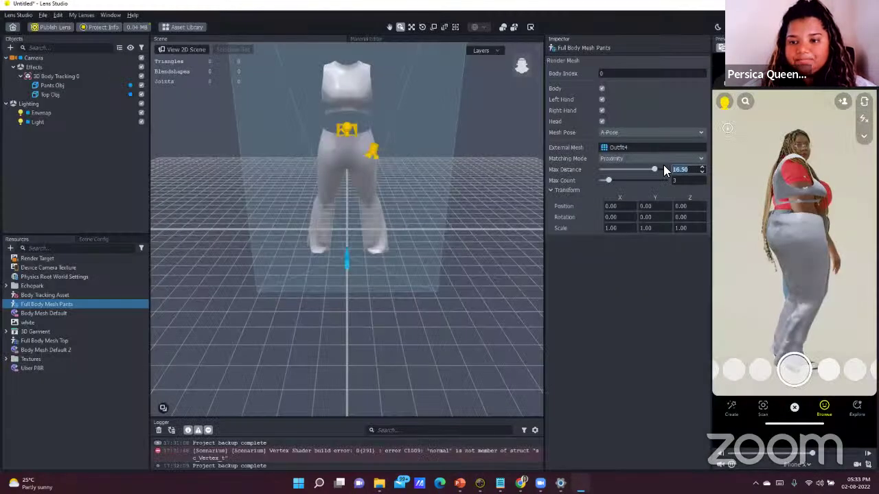
click(663, 168)
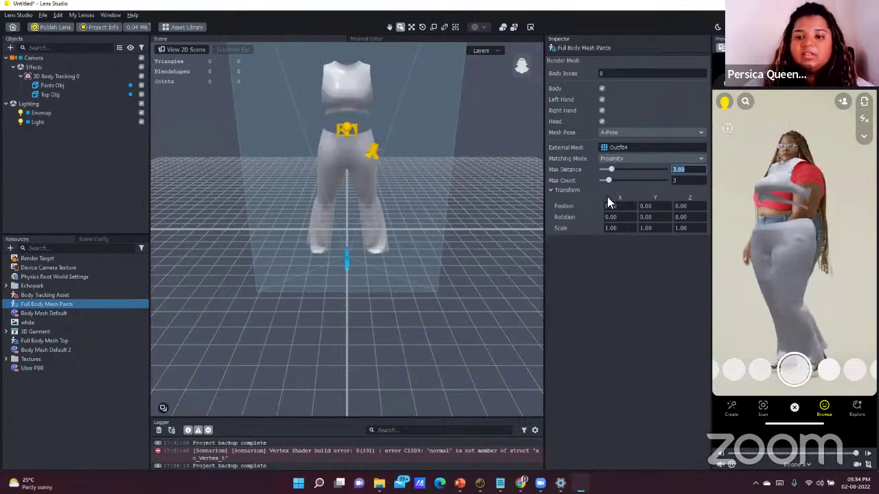
click(627, 237)
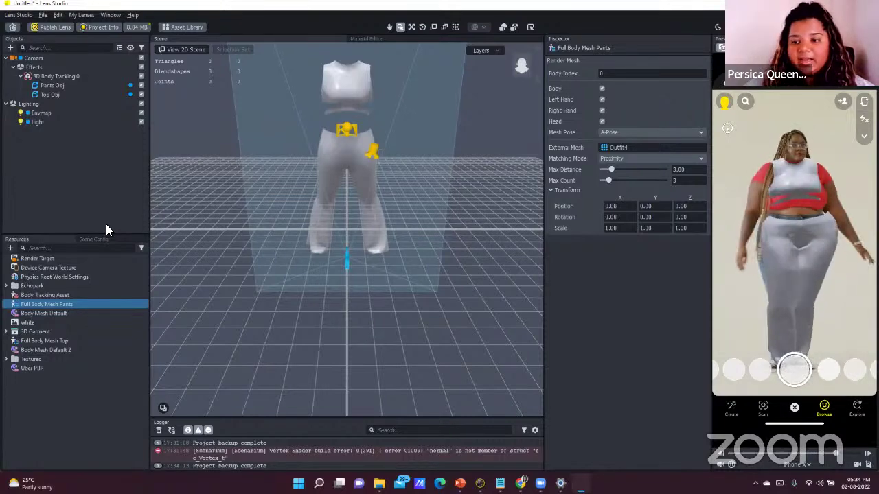
Import the base color, material params and normal textures for both the pants and the top from the Textures folder
click(11, 249)
click(59, 433)
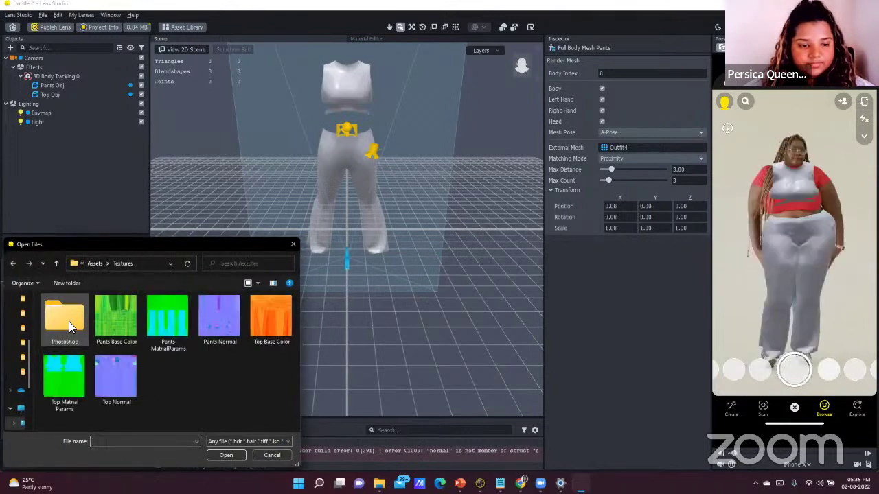
click(127, 320)
shift+click(111, 385)
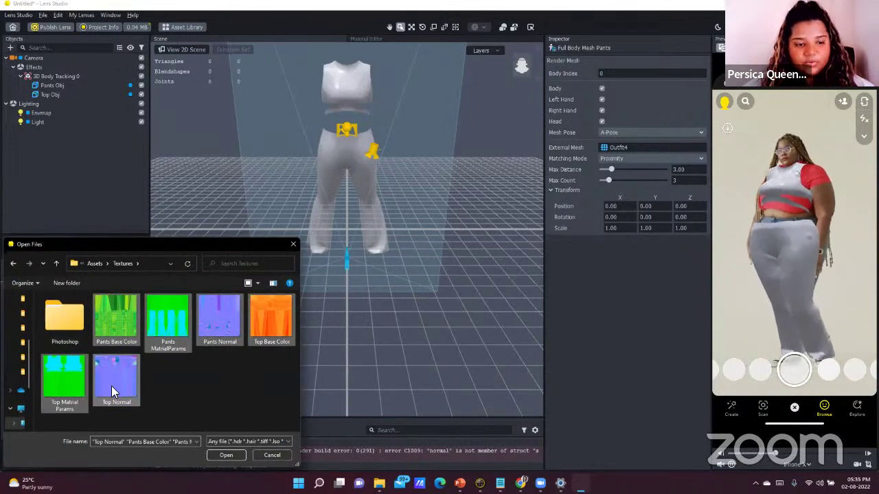
click(226, 455)
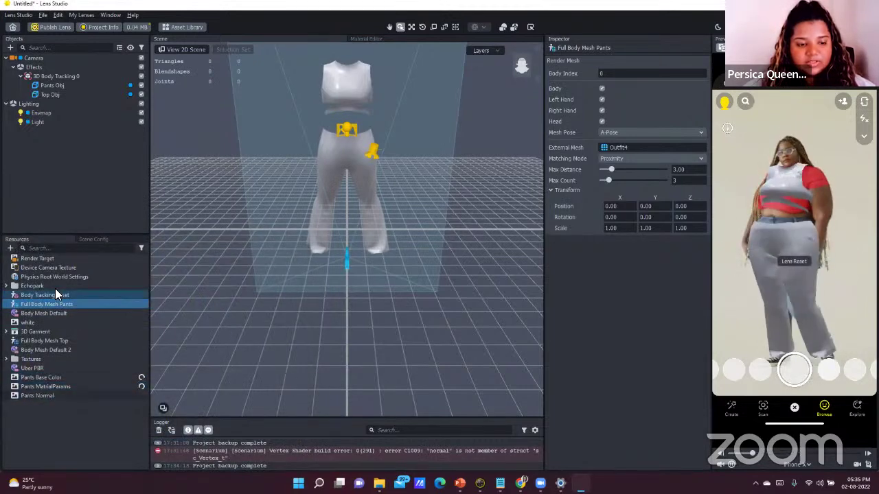
Import the Outfit Texture file from the Photoshop subfolder of Textures into the resources
click(10, 249)
click(62, 433)
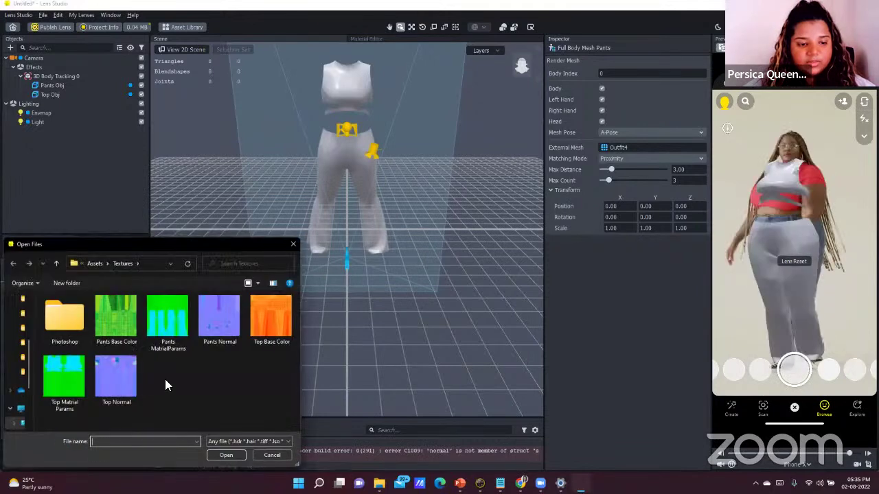
double_click(77, 317)
click(77, 317)
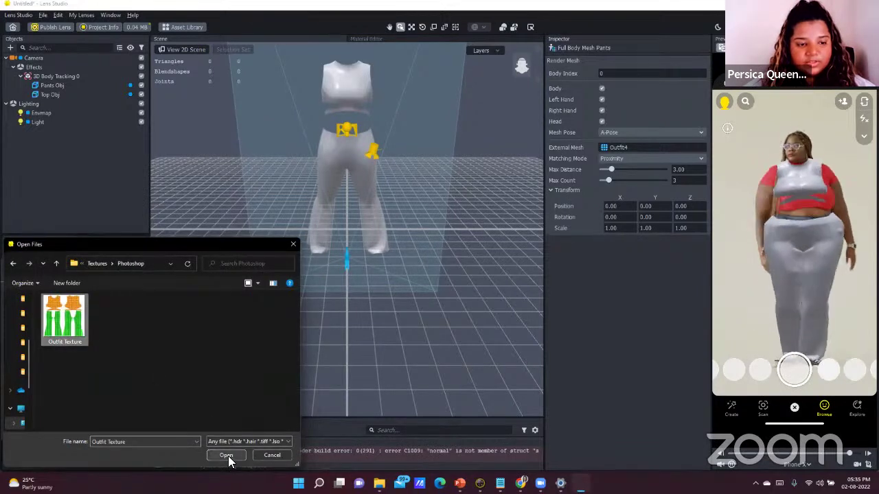
click(227, 455)
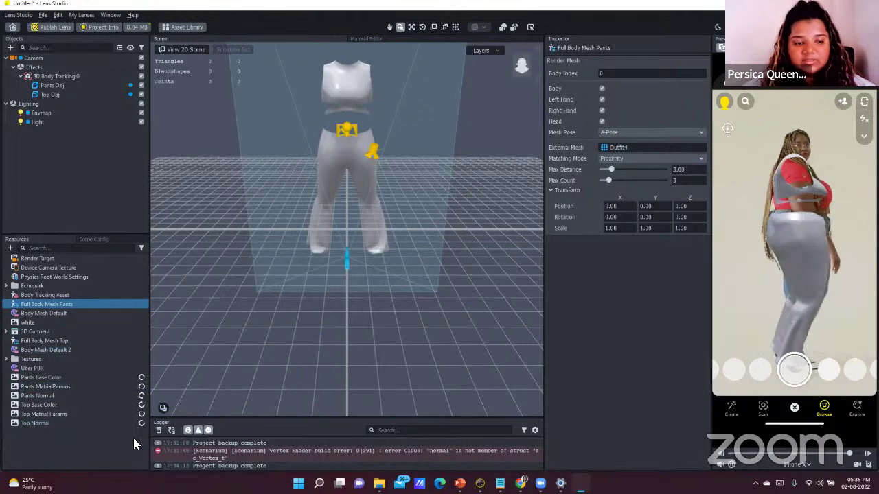
Rename the Uber PBR material used by Pants Obj as Pants Mat
click(67, 84)
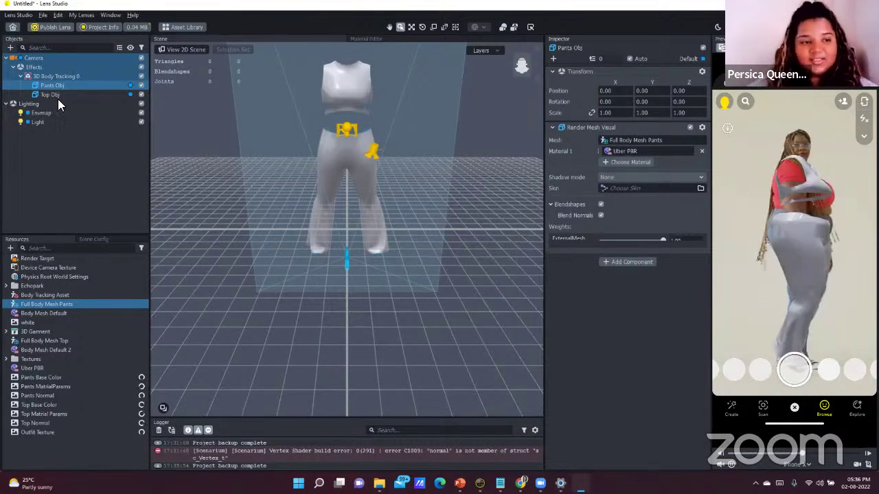
click(44, 323)
click(76, 122)
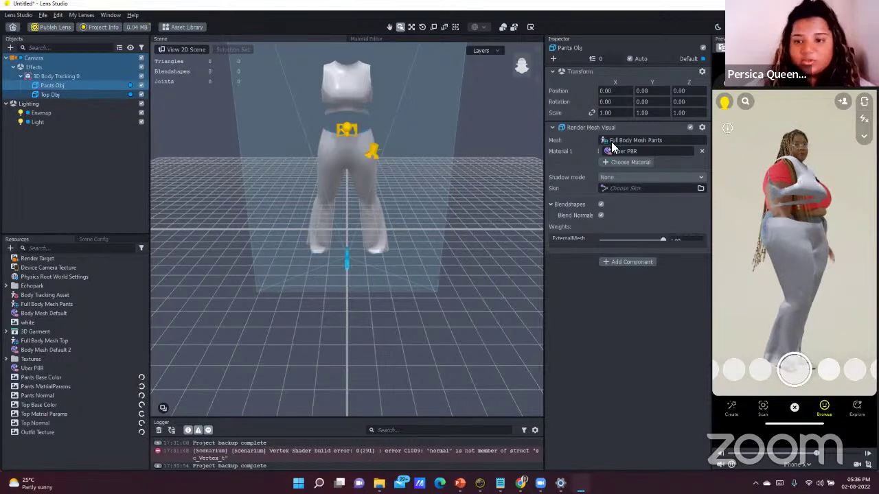
right_click(638, 152)
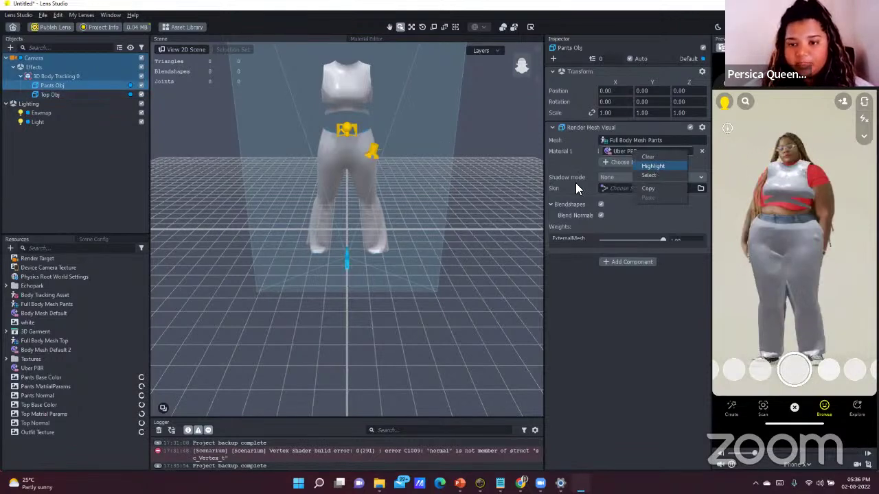
click(54, 368)
right_click(56, 368)
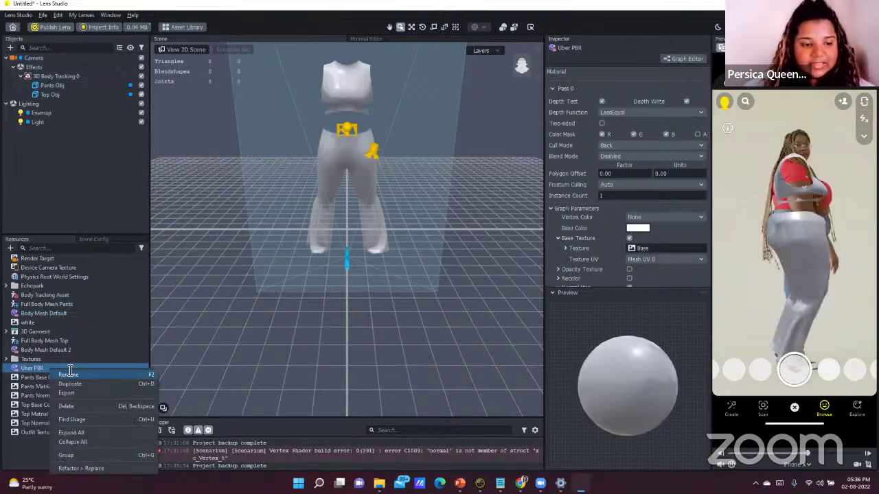
click(69, 372)
text(Pan)
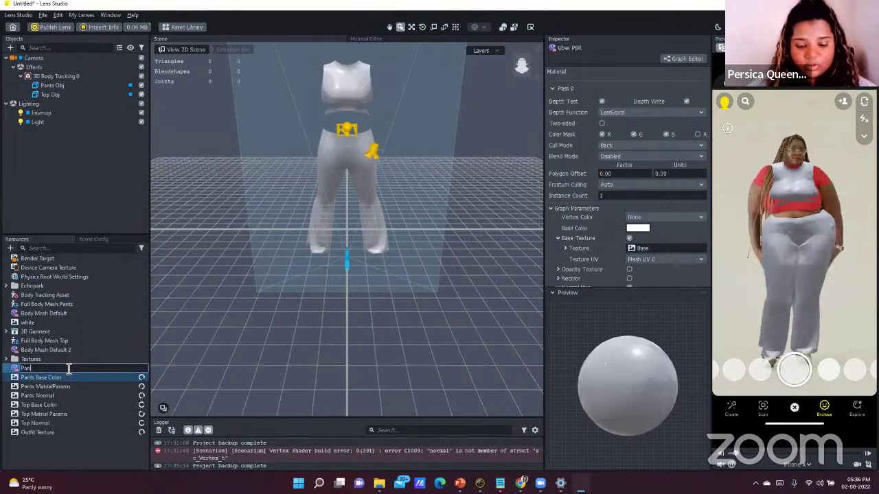
text(ts Mat)
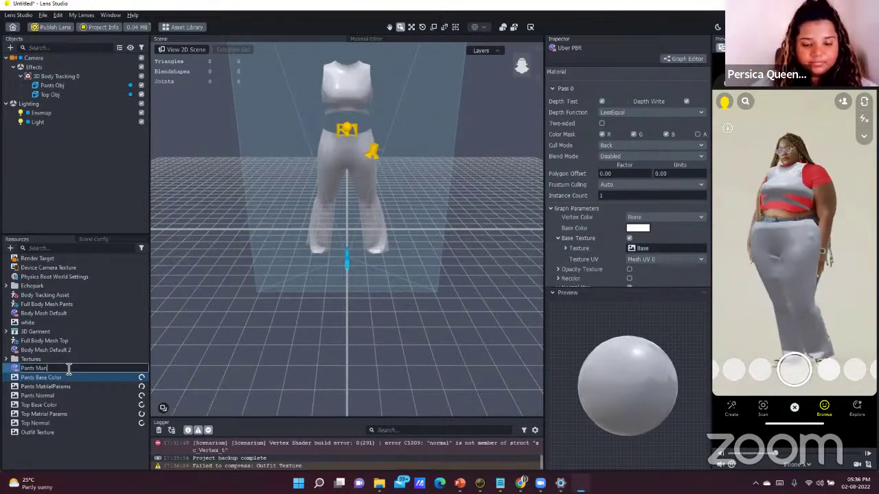
text(e)
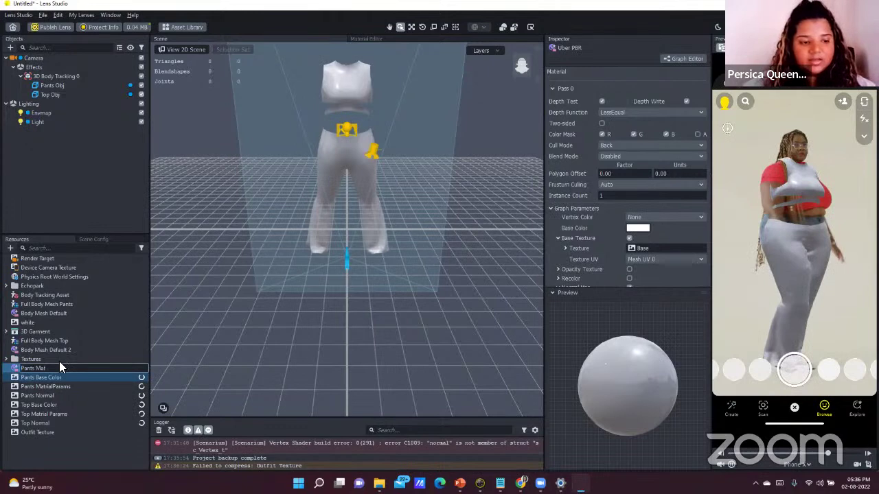
key(BackSpace)
key(Return)
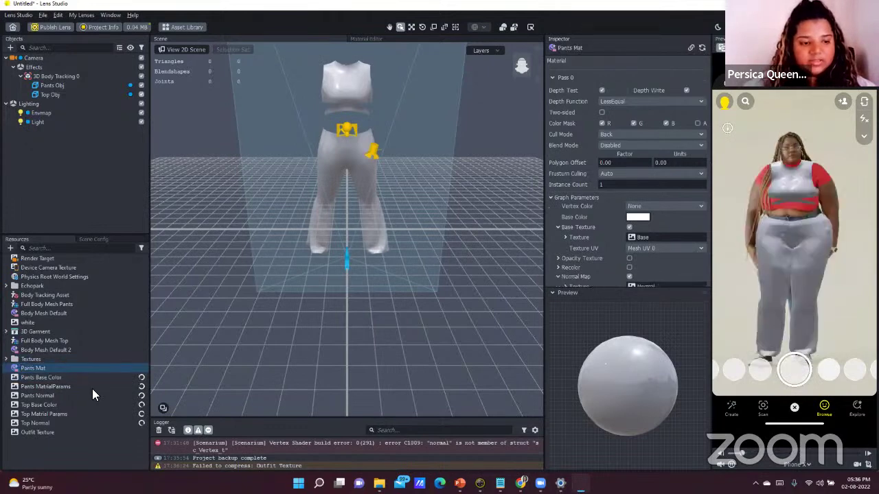
Duplicate the Pants Mat material and rename the copy as Top Mat
right_click(54, 370)
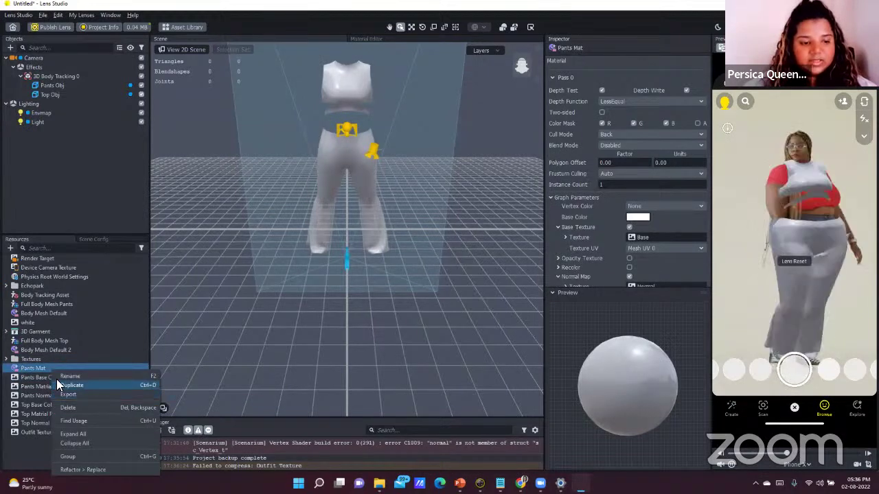
click(117, 386)
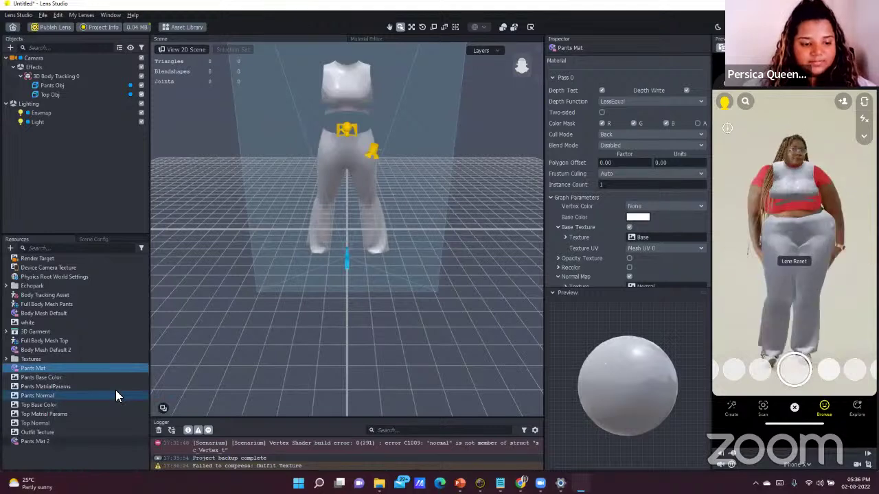
click(50, 438)
right_click(34, 440)
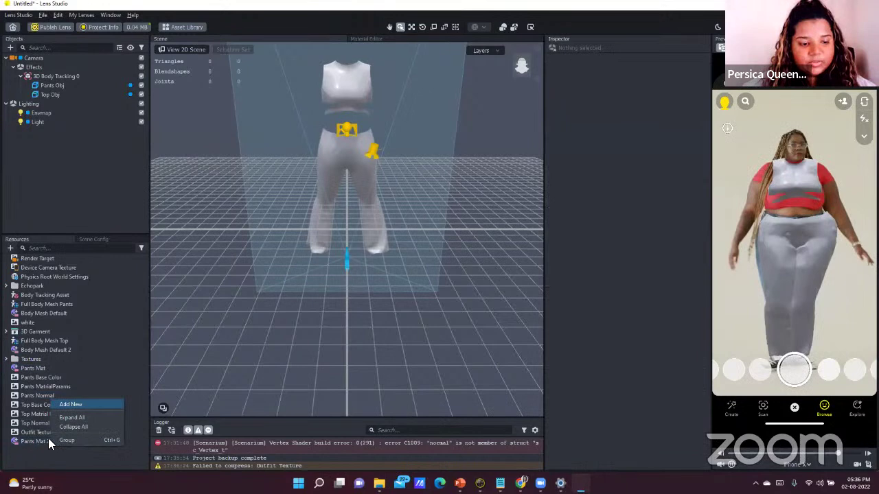
double_click(59, 442)
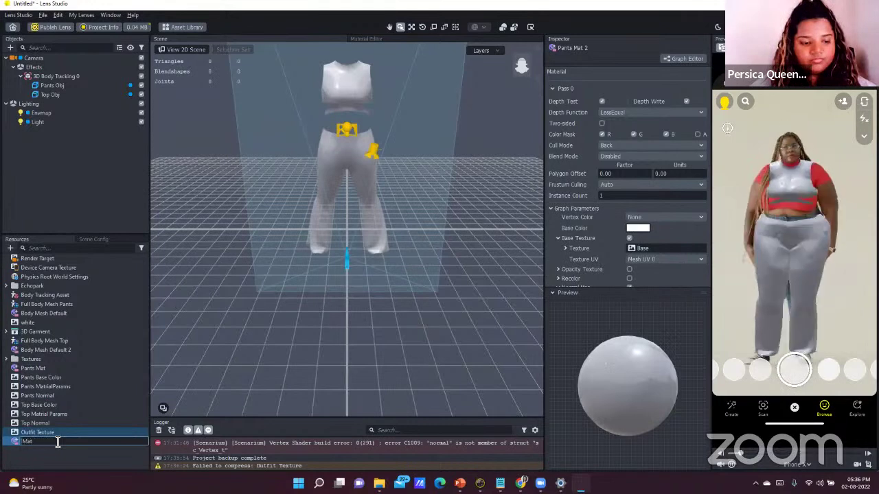
text(Top Mat)
key(Return)
Check the material on Pants Obj and replace the material on Top Obj with Top Mat
click(60, 85)
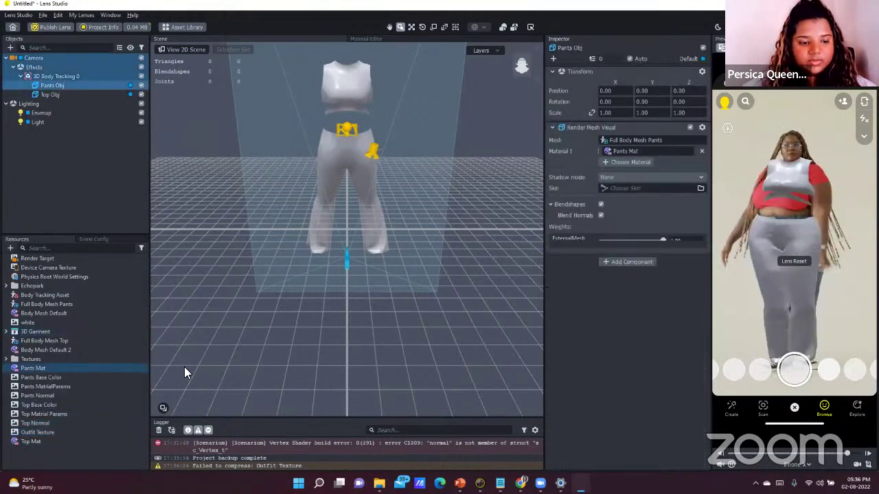
click(48, 95)
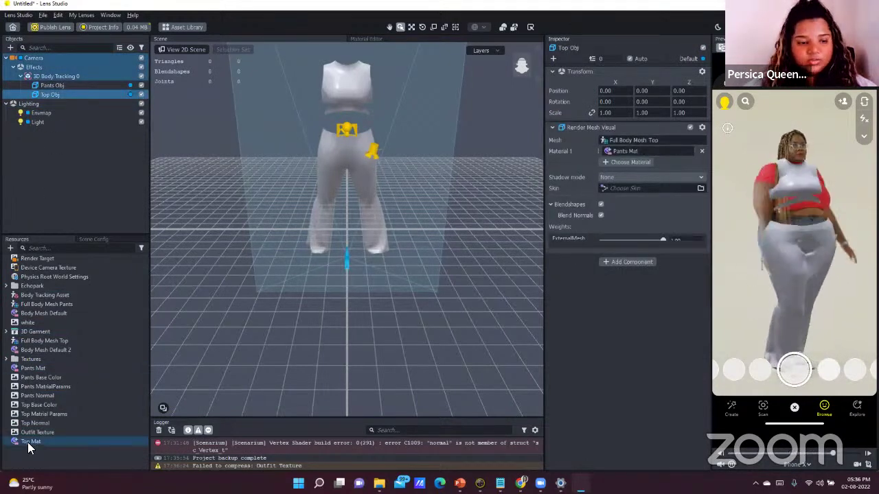
click(632, 150)
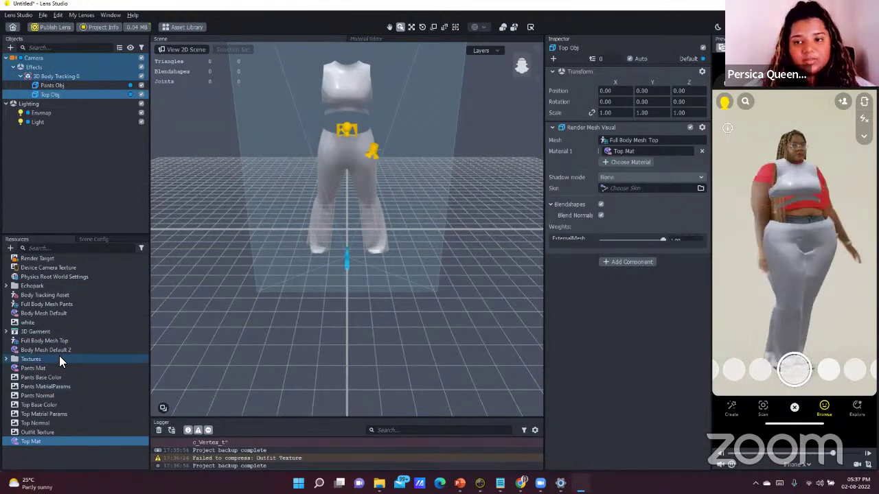
Assign Top Base Color as the base texture of the Top Mat material
click(62, 433)
click(58, 440)
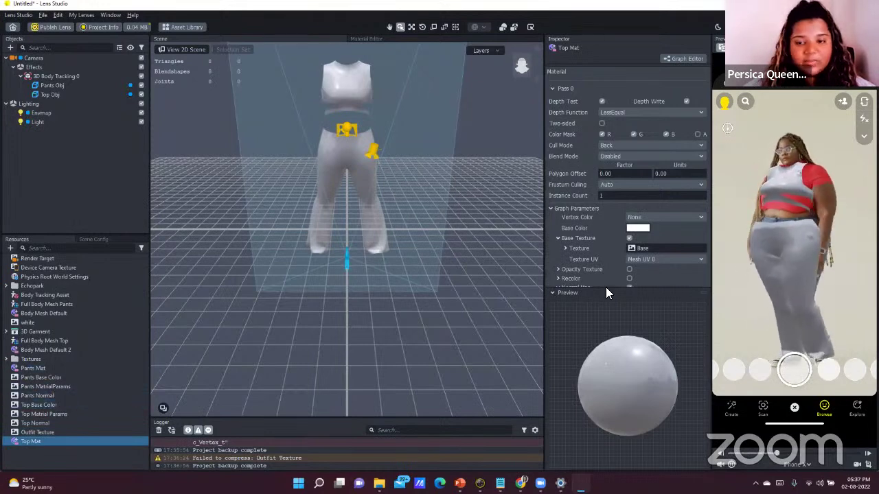
scroll(667, 242, down, 3)
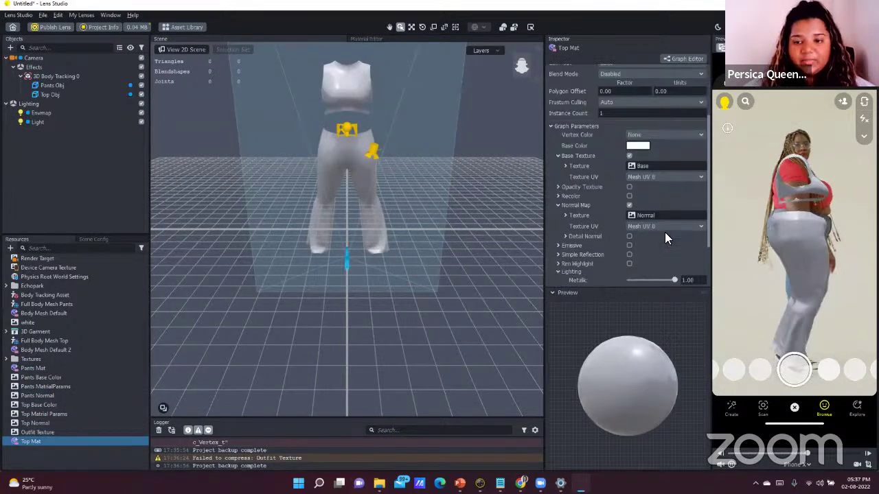
click(48, 405)
drag(48, 404, 643, 163)
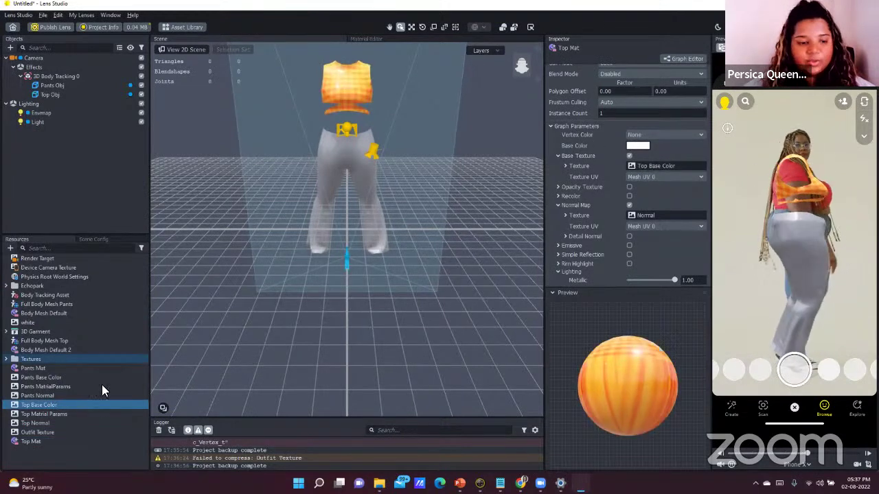
Assign Top Normal as the normal map and Top Matrial Params as the lighting texture of the Top Mat material
click(63, 414)
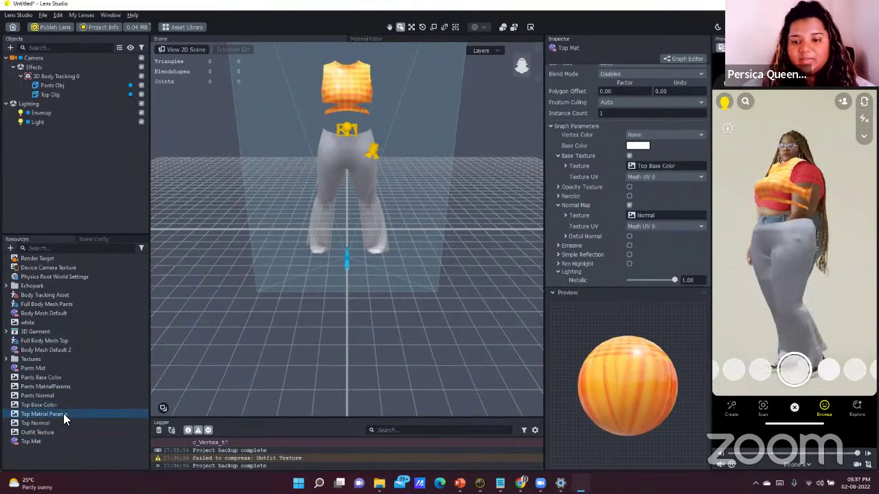
click(37, 433)
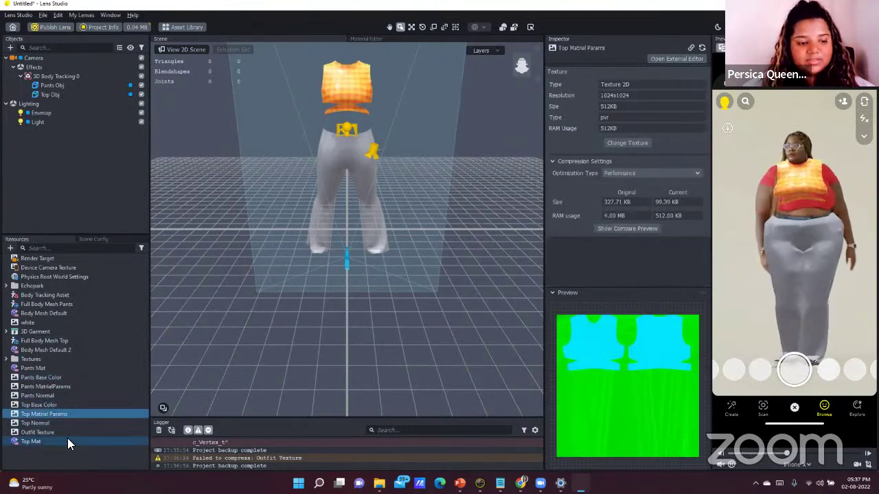
shift+click(31, 441)
scroll(630, 220, down, 4)
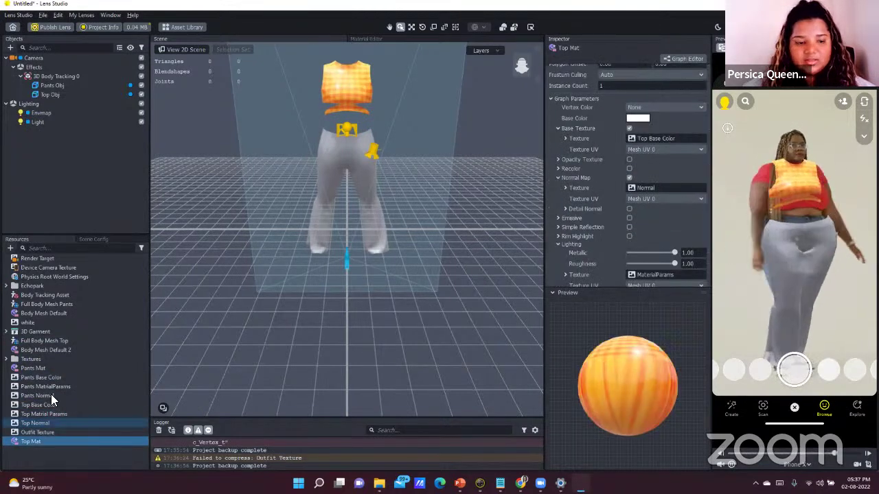
drag(46, 423, 646, 188)
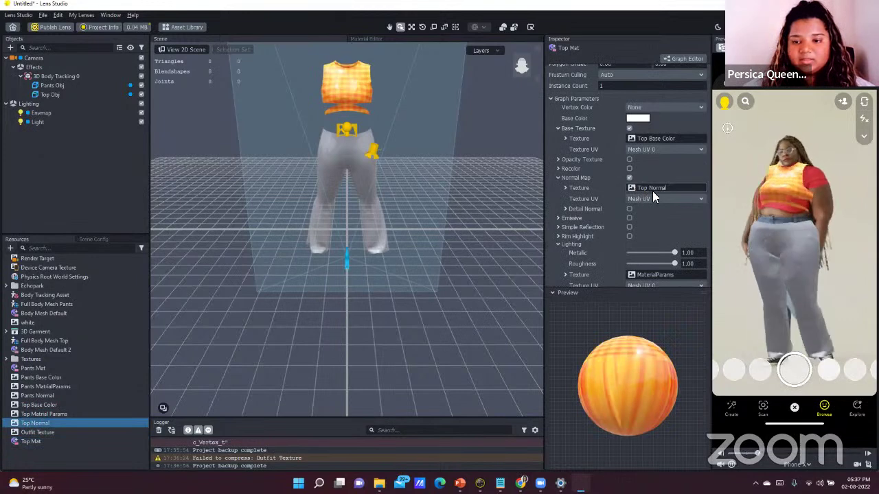
drag(38, 414, 654, 275)
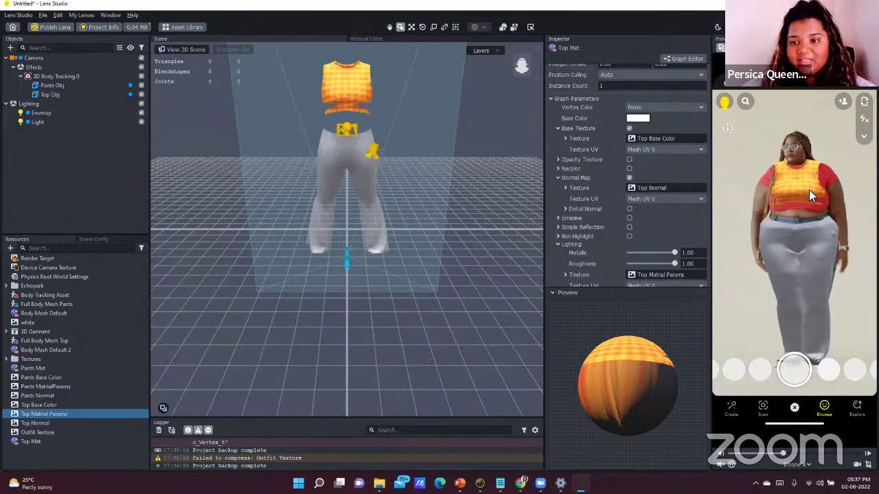
Inspect the Envmap light's settings and the Echopark textures available for its diffuse environment map
click(69, 114)
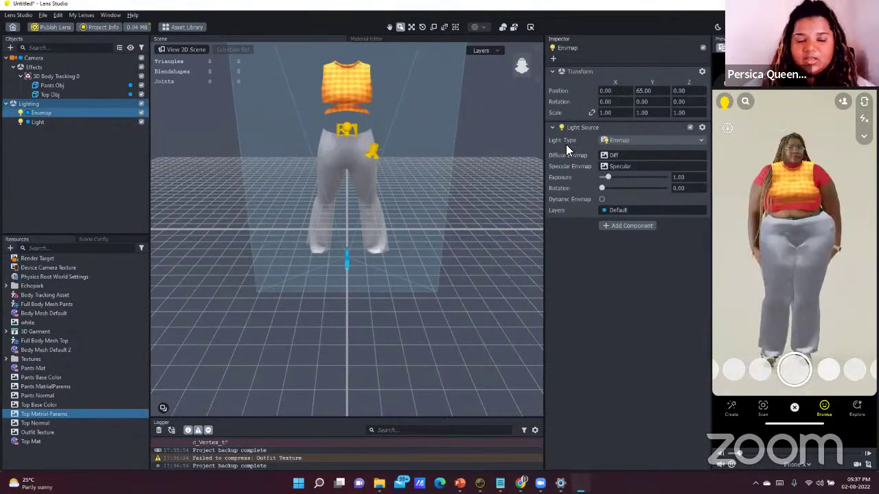
click(615, 157)
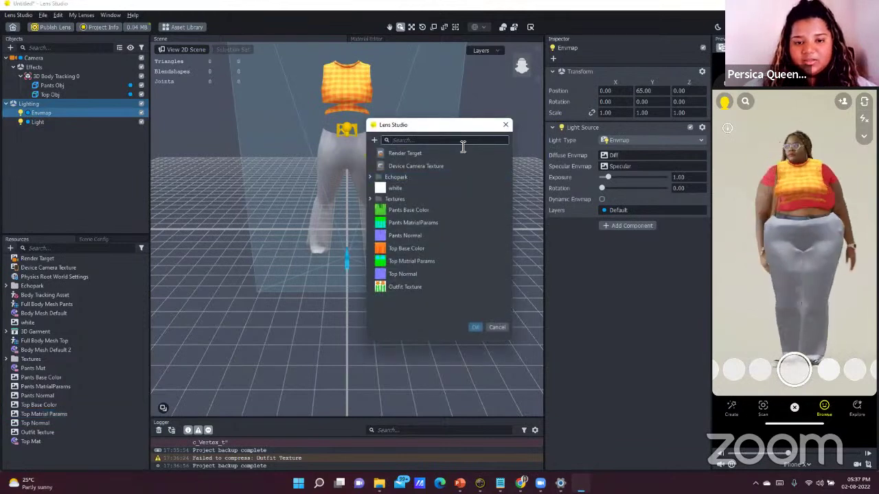
click(370, 176)
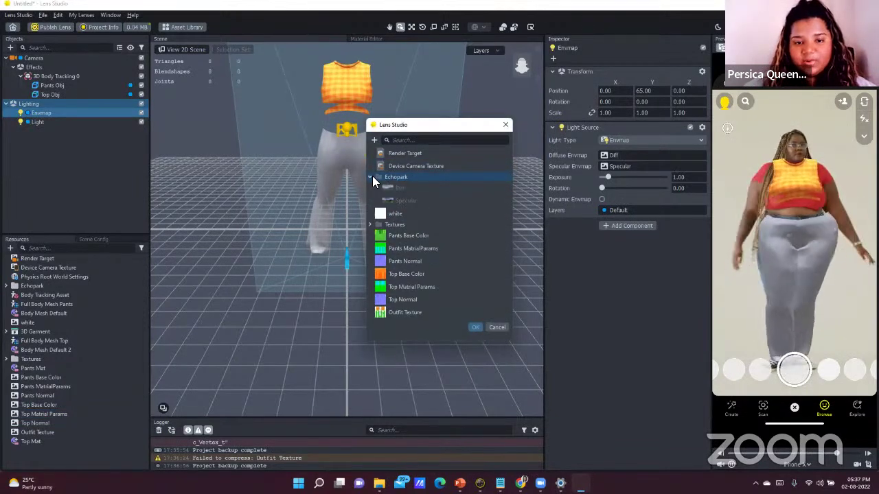
click(497, 327)
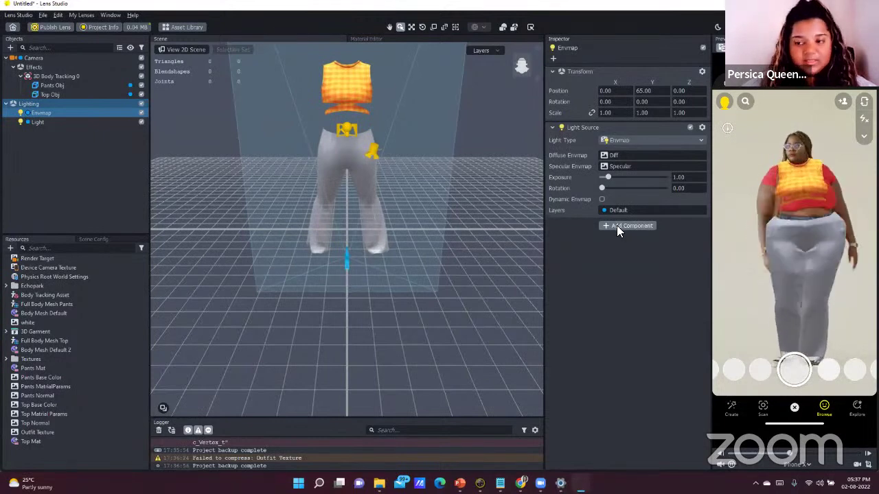
Assign Pants Base Color, Pants Normal and Pants MatrialParams as the base, normal and lighting textures of the Pants Mat material
click(48, 368)
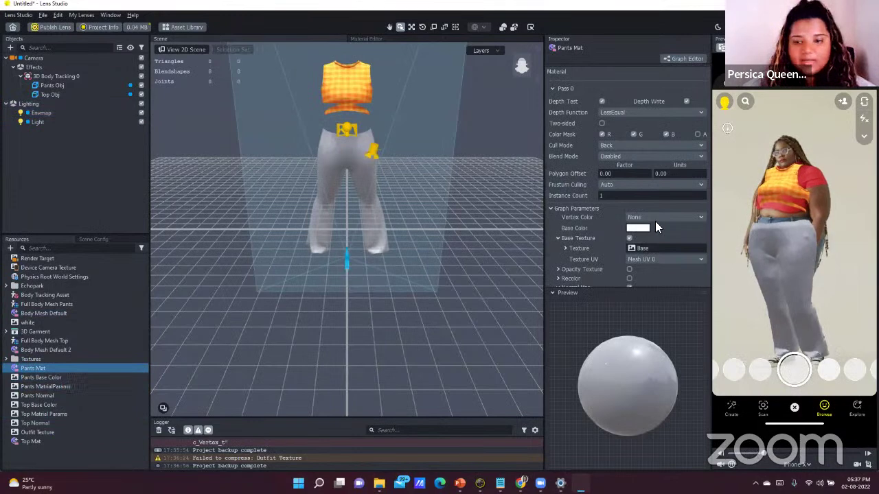
scroll(574, 224, down, 3)
drag(42, 378, 651, 165)
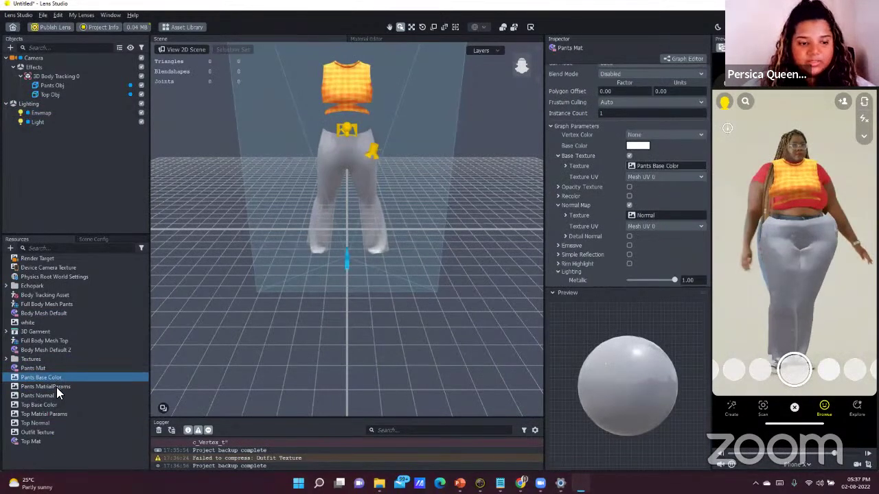
drag(66, 394, 669, 186)
scroll(610, 213, down, 1)
drag(52, 387, 643, 239)
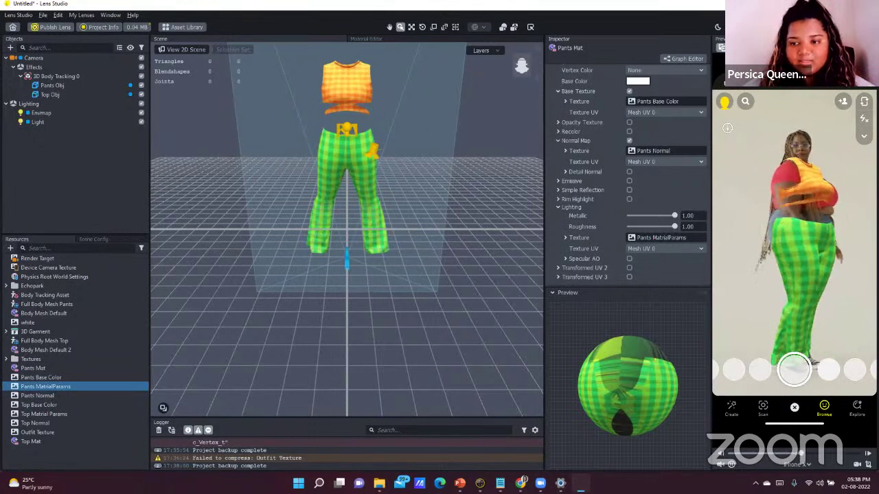
Make both the Pants Mat and Top Mat materials two-sided
scroll(626, 206, up, 5)
click(602, 124)
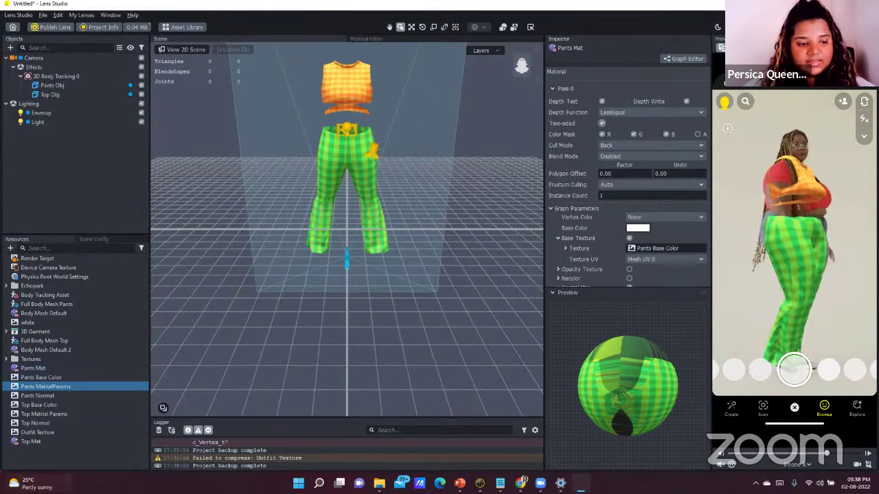
click(49, 440)
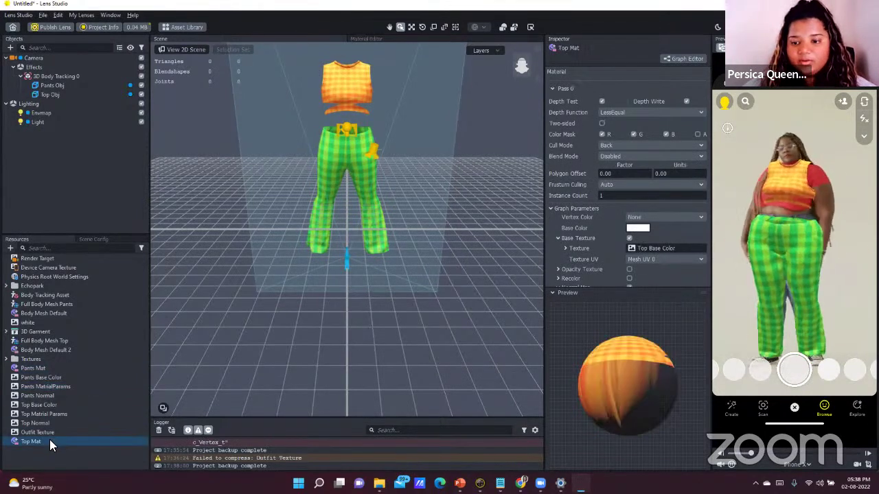
click(601, 123)
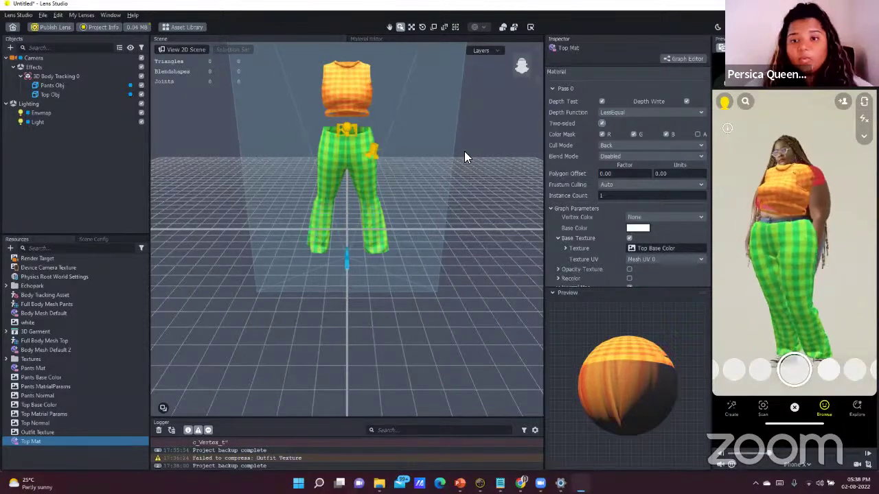
Add a Full Body Mesh object to the scene
click(10, 48)
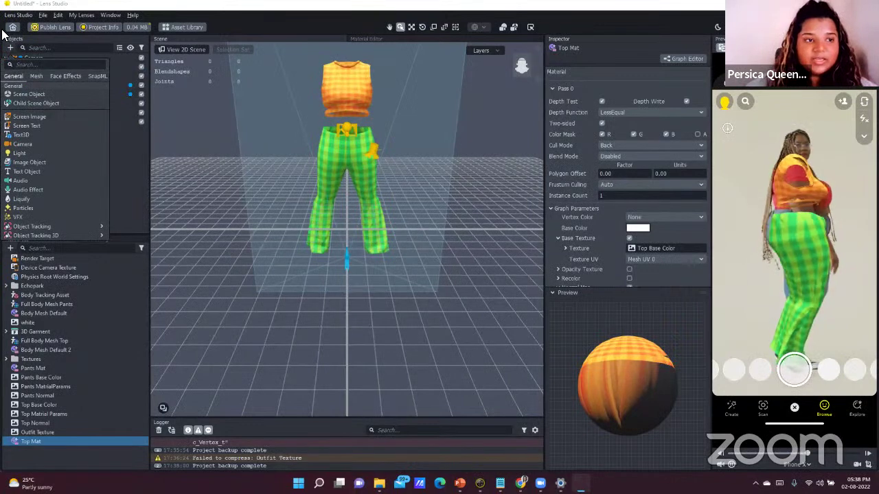
click(48, 64)
text(body)
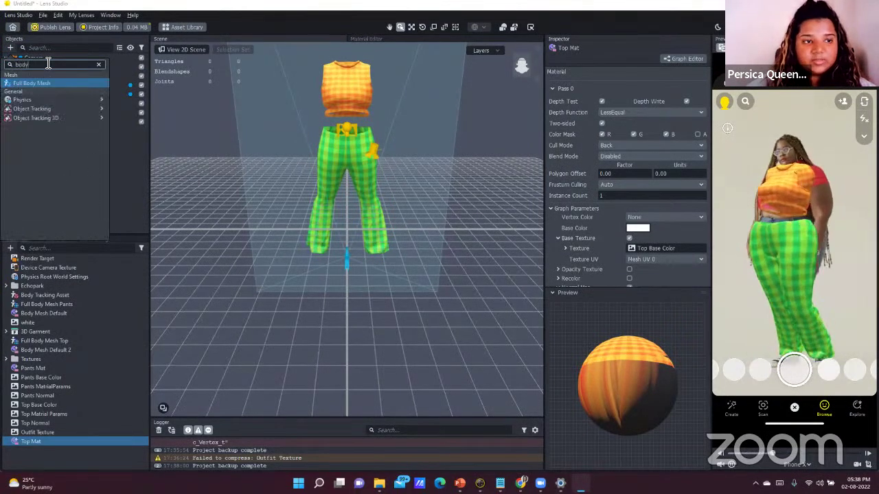
key(Escape)
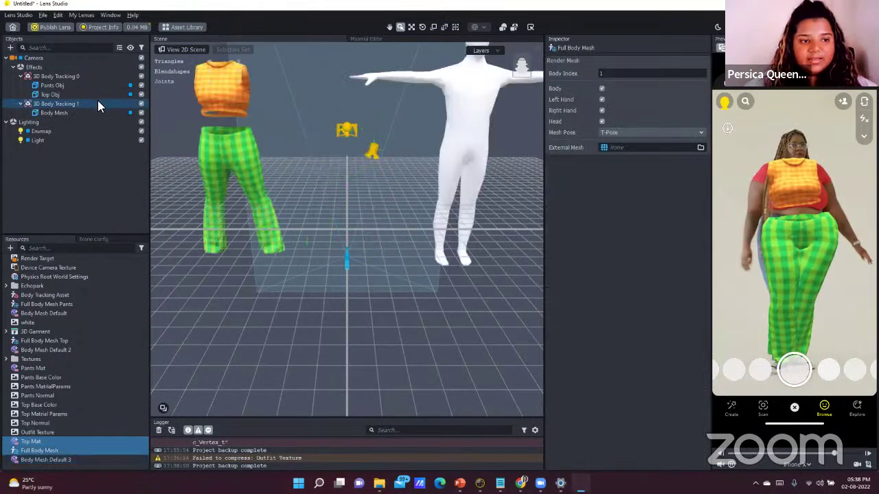
Move Body Mesh into 3D Body Tracking 0, above Pants Obj, and delete the emptied 3D Body Tracking 1 object
click(53, 114)
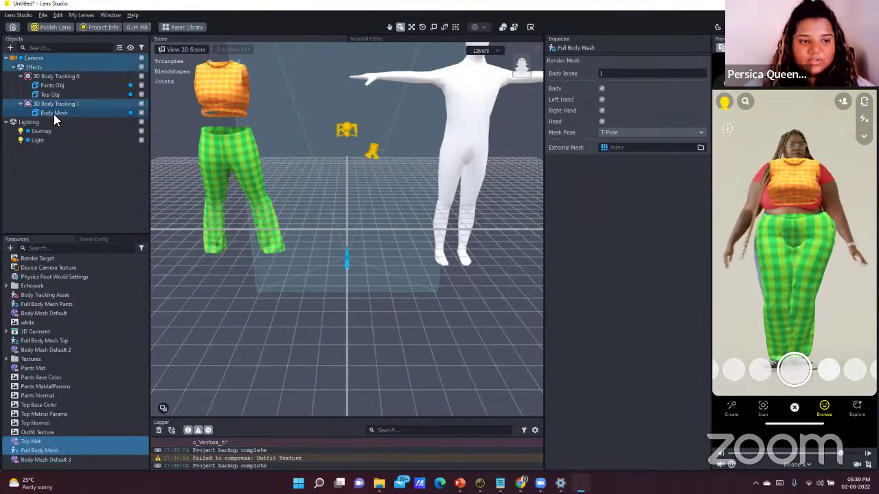
click(54, 112)
drag(53, 113, 72, 82)
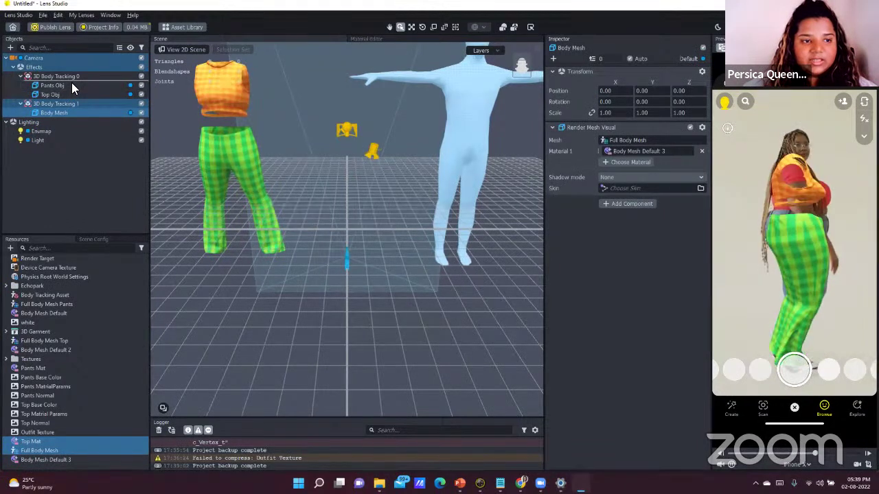
click(56, 114)
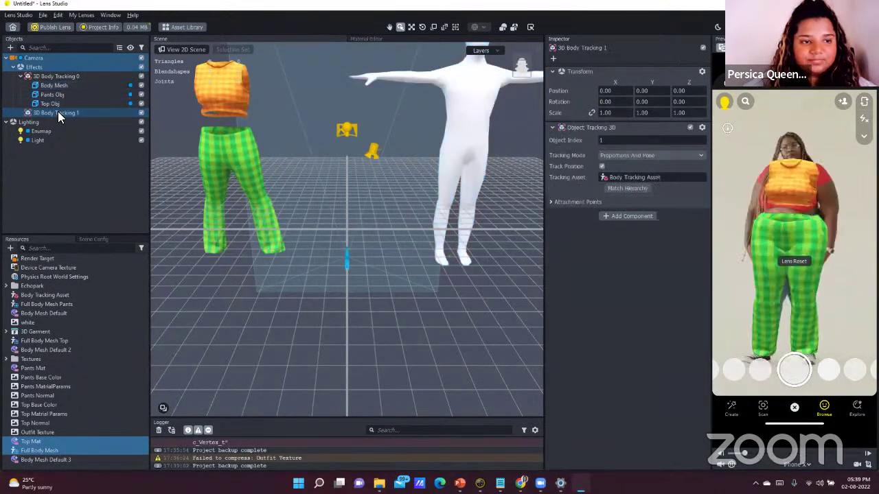
key(Delete)
Set the X position of Body Mesh to 0
click(71, 83)
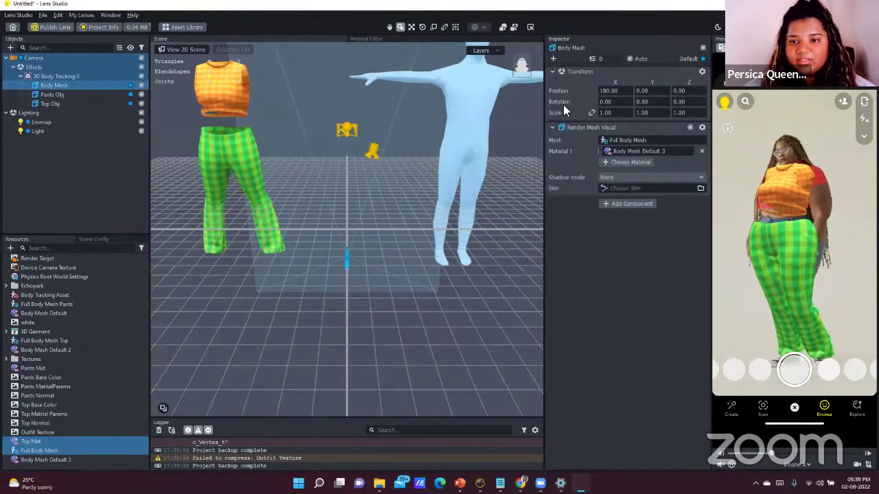
double_click(614, 92)
text(0)
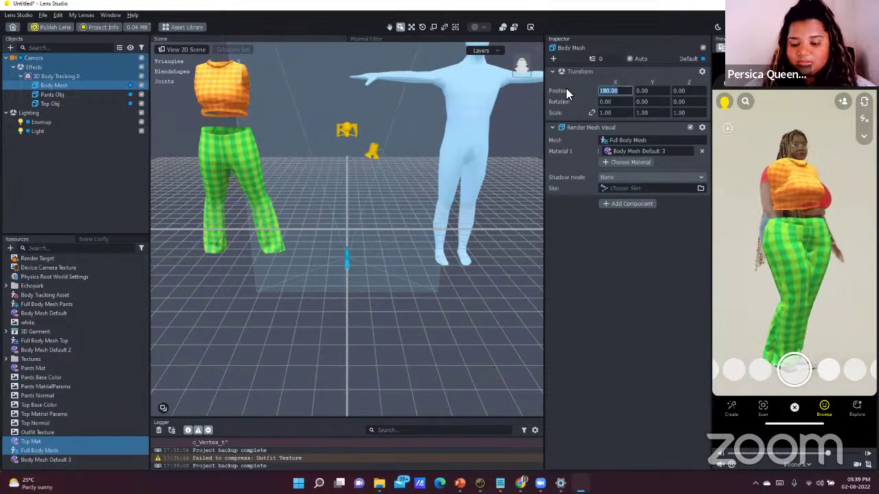
key(Return)
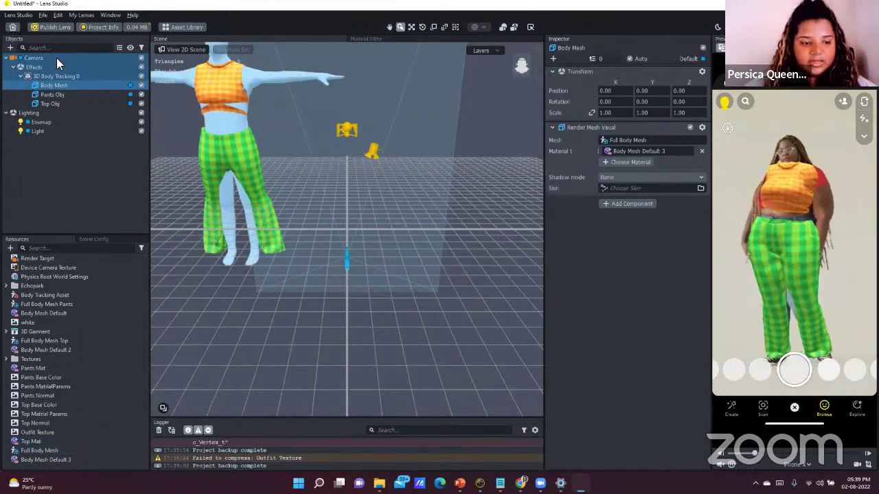
Open the Full Body Mesh resource used by Body Mesh and set its Body Index to 0
right_click(610, 141)
click(632, 163)
double_click(613, 73)
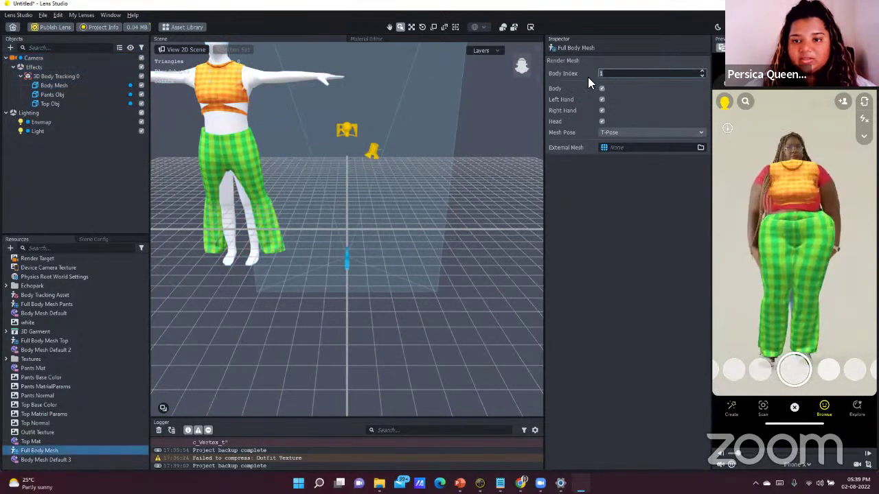
text(0)
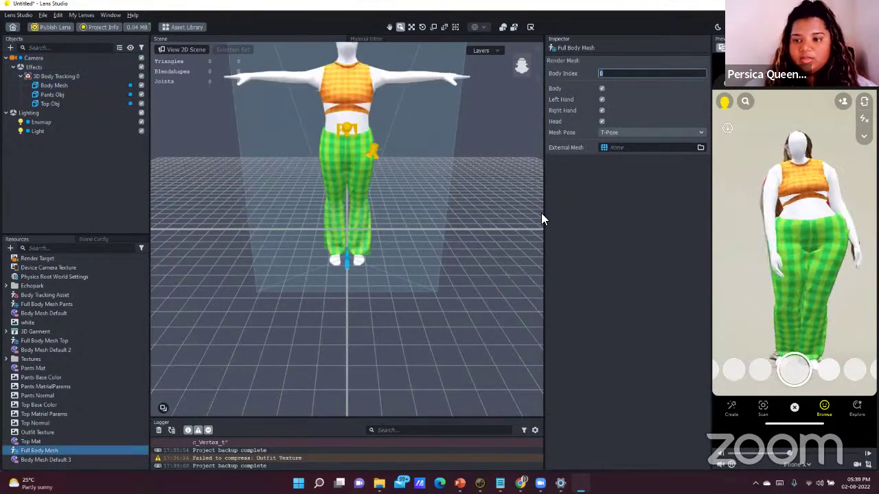
Replace the material on Body Mesh with a new Occluder material
click(73, 85)
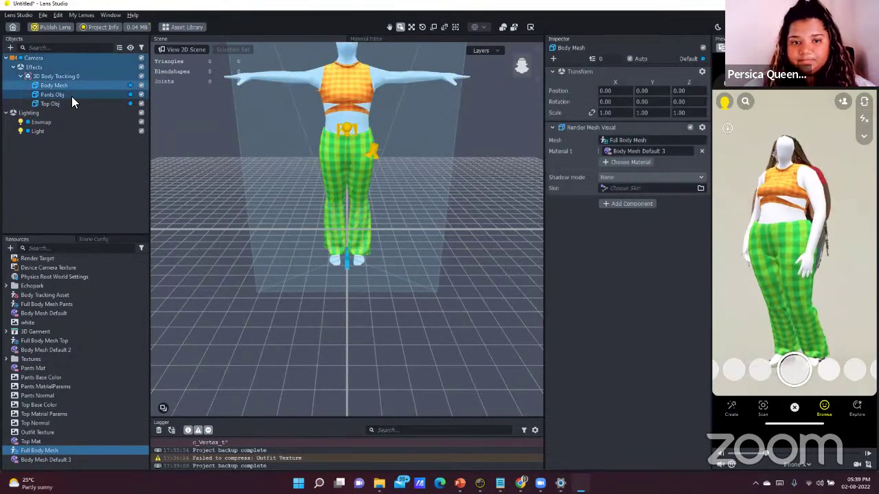
click(613, 153)
click(376, 143)
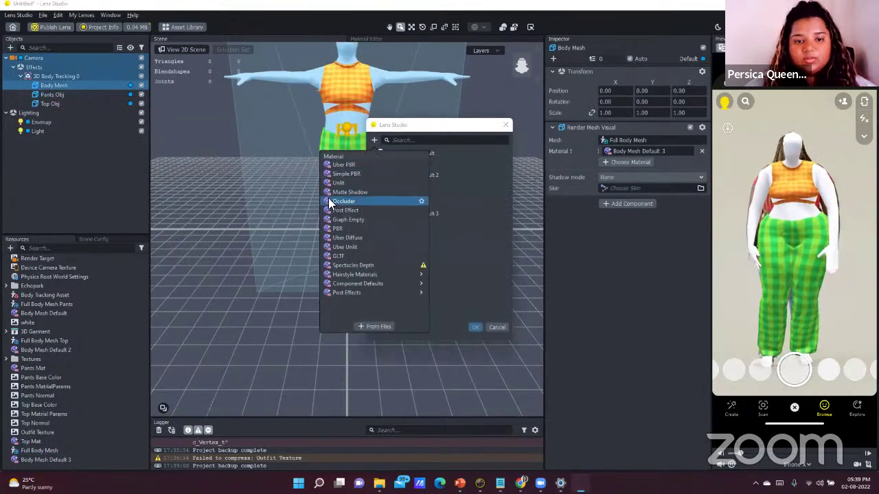
click(350, 200)
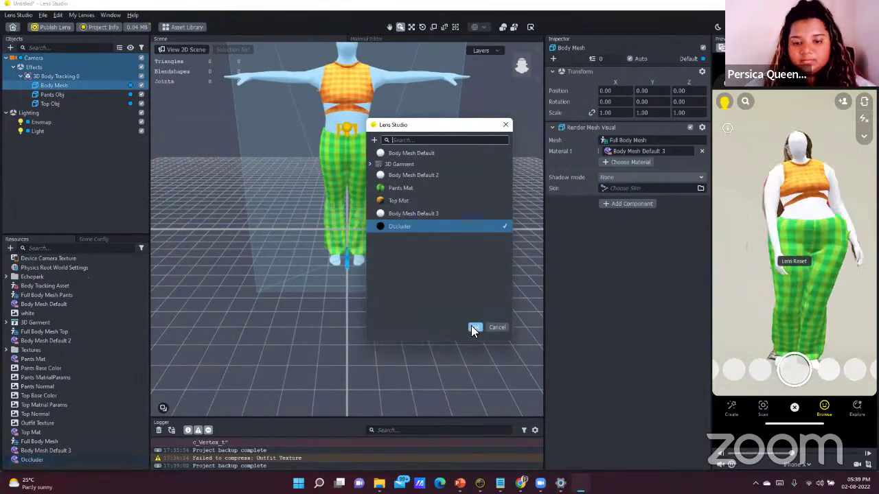
click(473, 327)
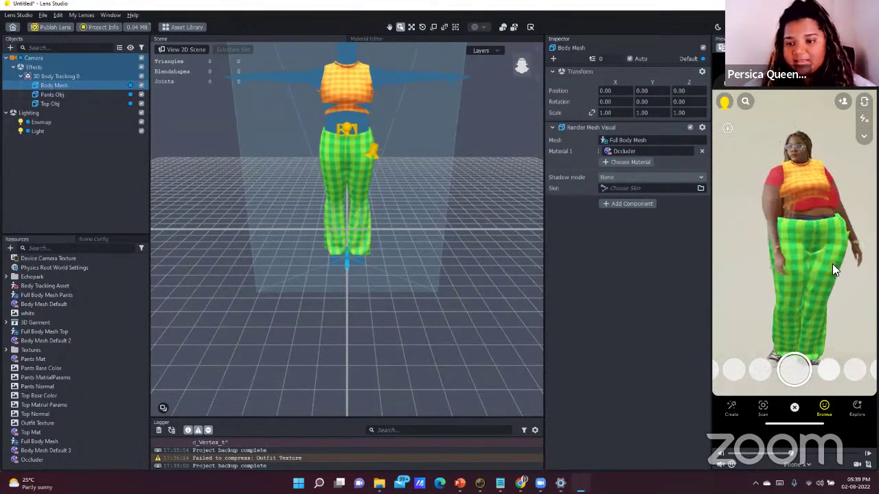
Preview the outfit on another single-person clip and on Two People Dancing 2, and return to the original try-on clip
click(793, 81)
click(789, 105)
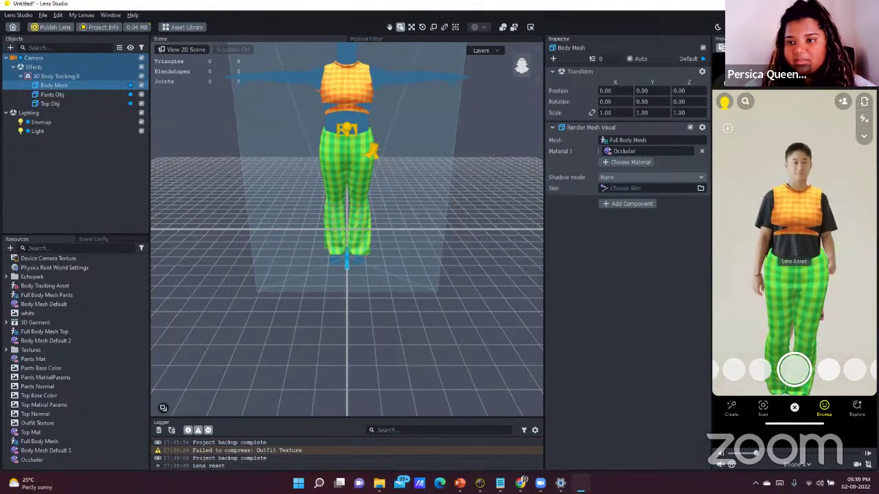
click(793, 81)
scroll(804, 144, down, 5)
scroll(805, 158, down, 3)
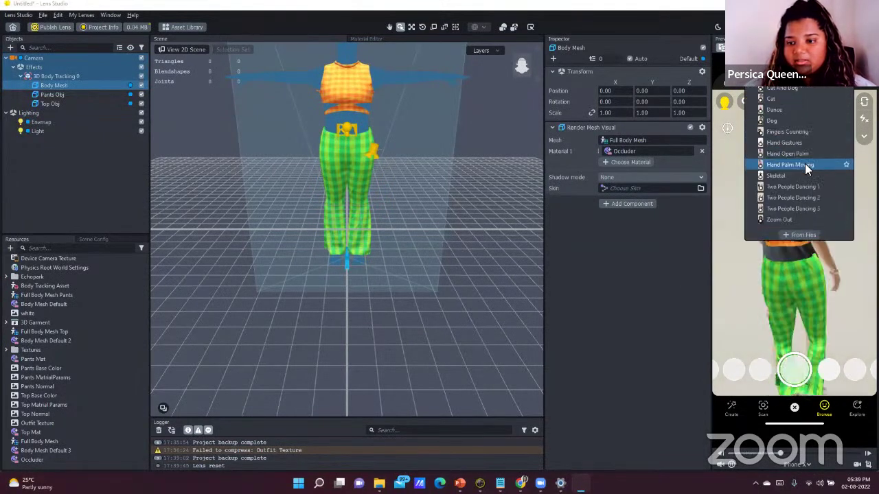
click(796, 197)
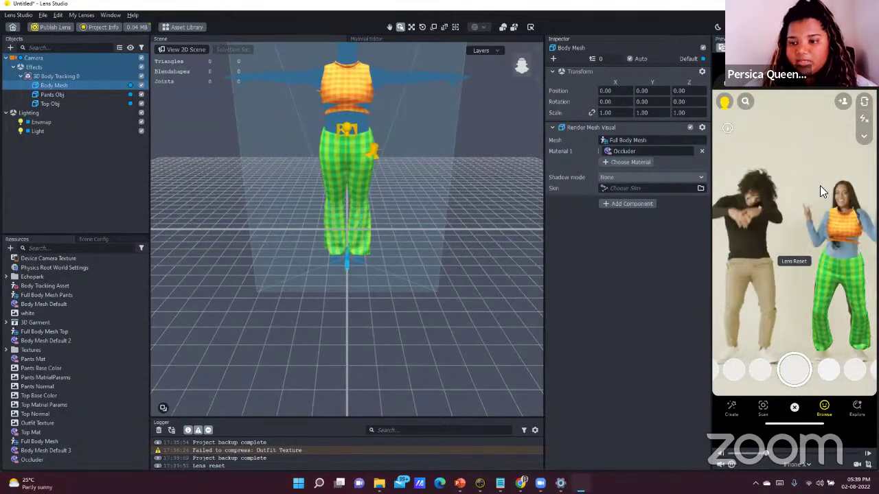
click(793, 81)
scroll(797, 133, up, 5)
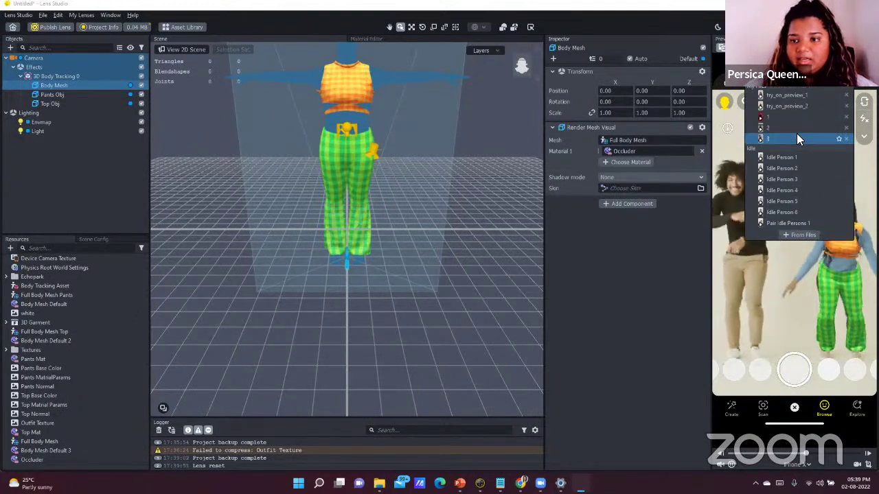
key(Return)
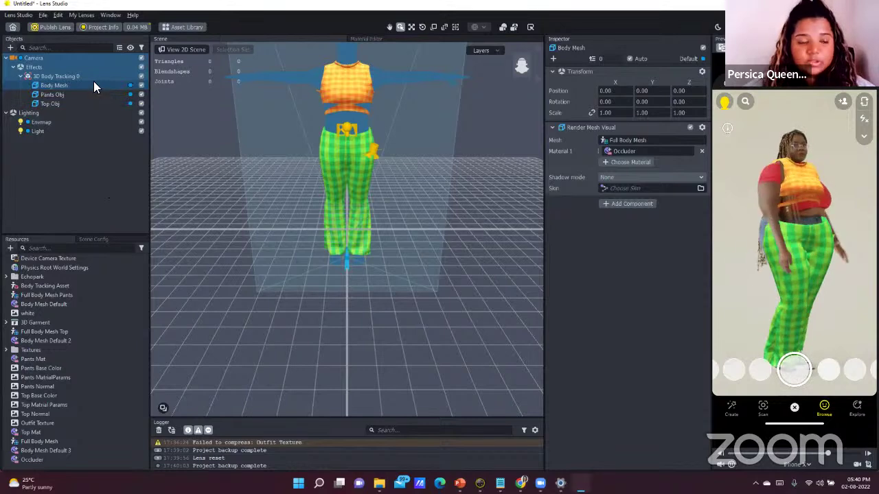
Create an empty scene object under 3D Body Tracking 0 and name it Right shoe
click(66, 76)
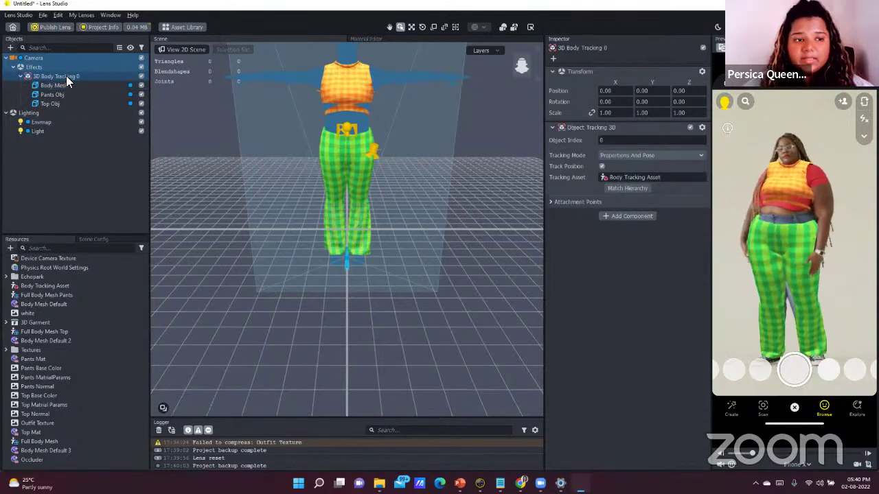
right_click(71, 77)
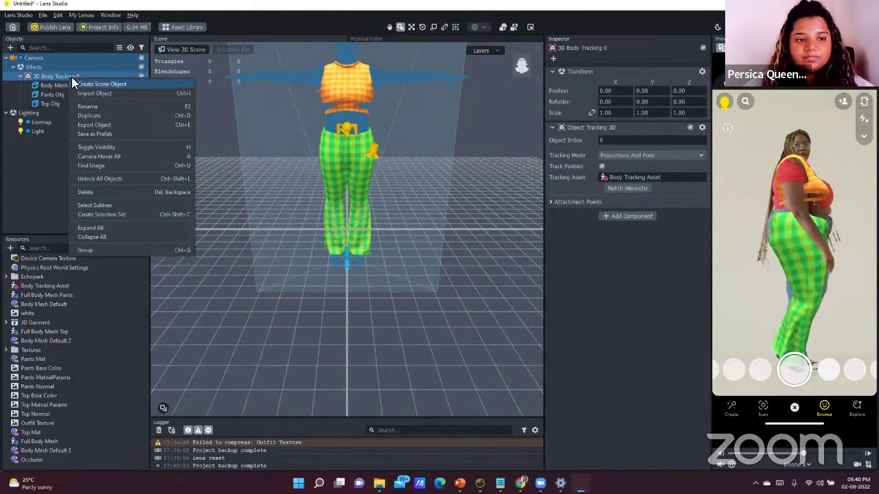
click(73, 80)
right_click(66, 114)
click(103, 142)
text(Ri)
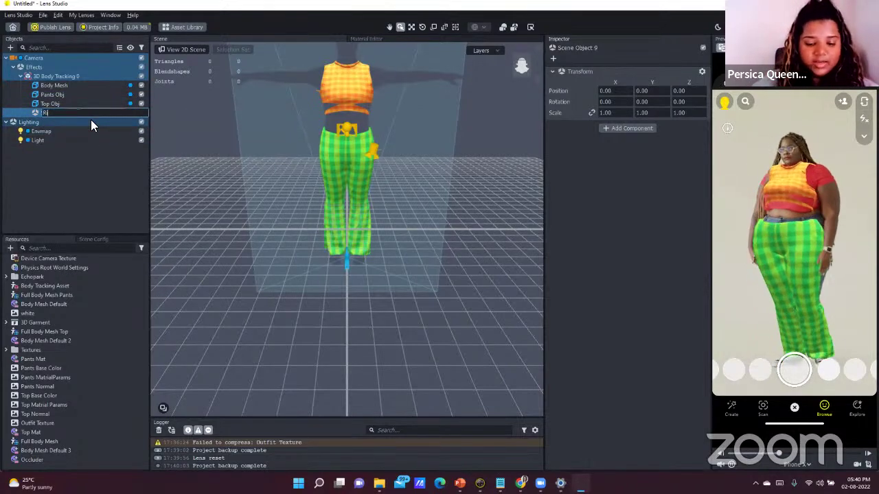
text(ght sh)
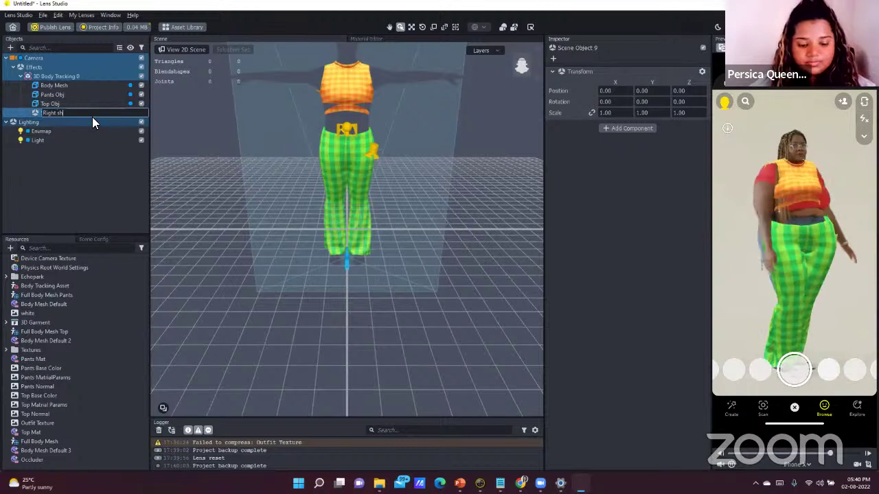
text(oe)
click(79, 104)
click(76, 114)
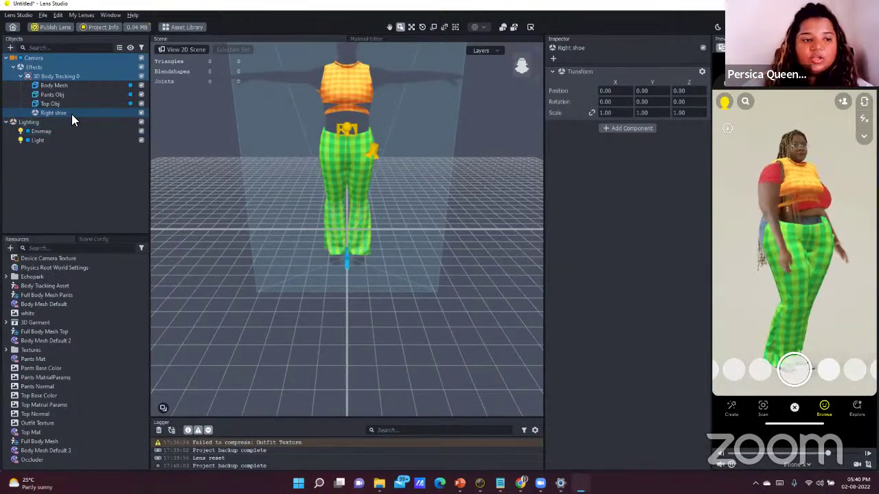
Import the Shoe model from the Assets folder as a child of Right shoe
right_click(70, 112)
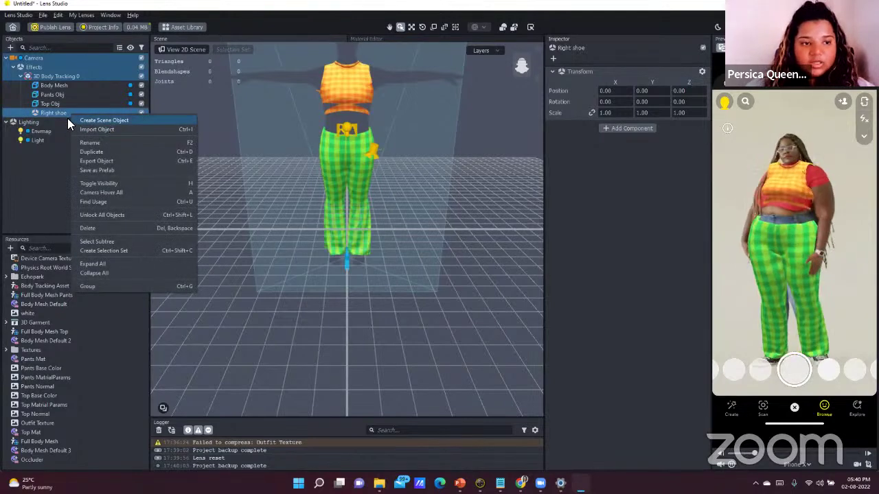
click(117, 129)
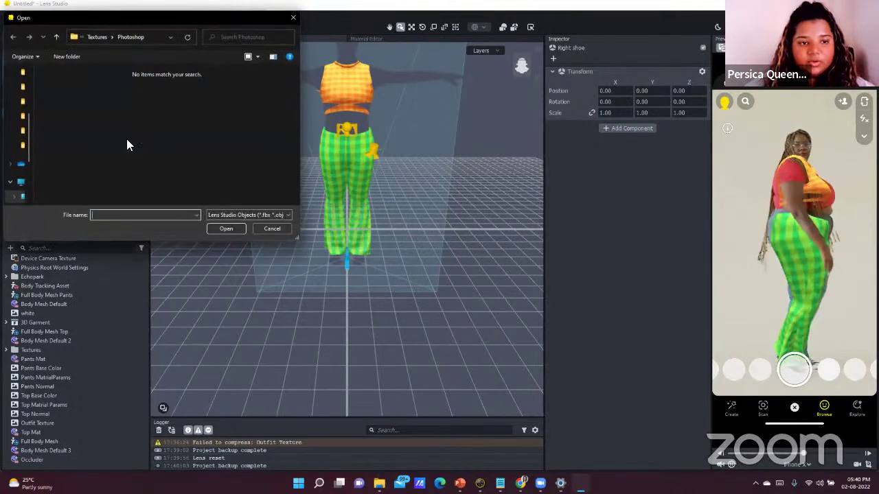
click(97, 36)
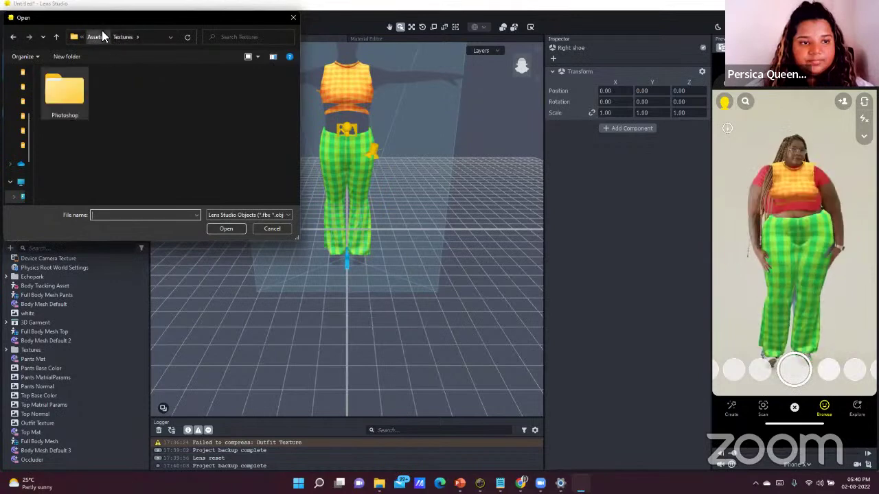
click(102, 37)
click(167, 92)
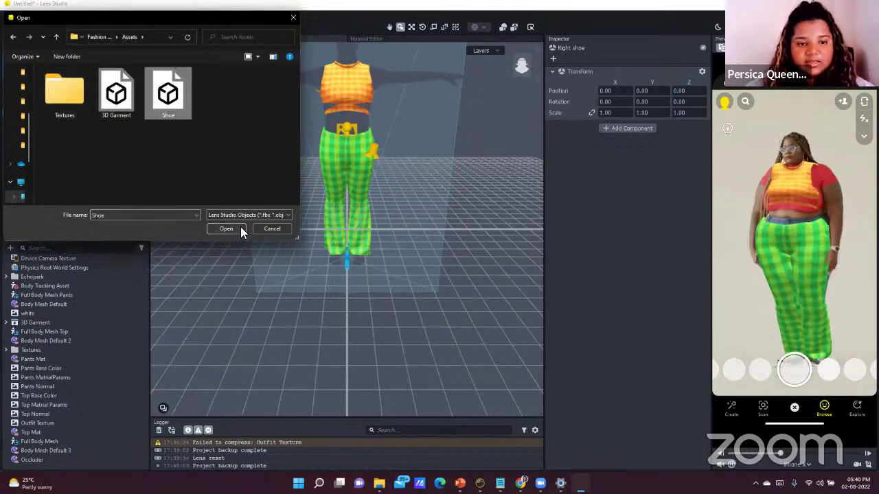
click(237, 229)
click(493, 317)
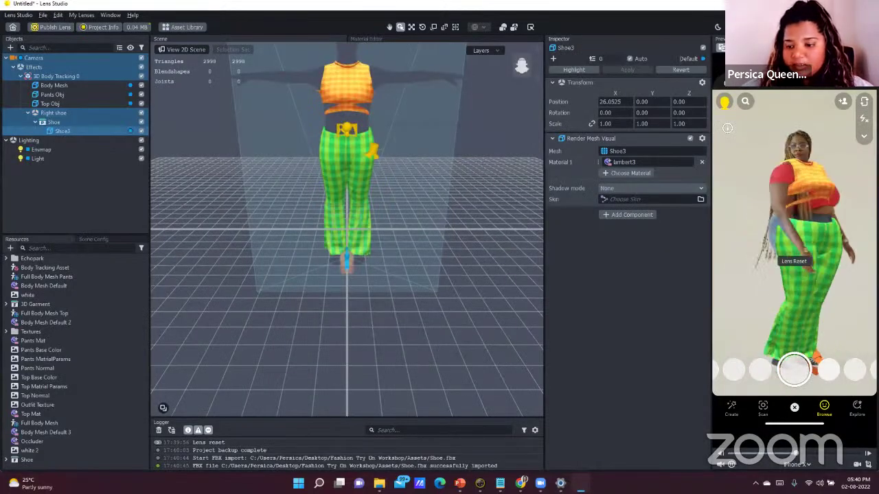
Hide the Snapchat interface in the preview and assign Right shoe to the Right Foot attachment point of 3D Body Tracking 0
click(807, 464)
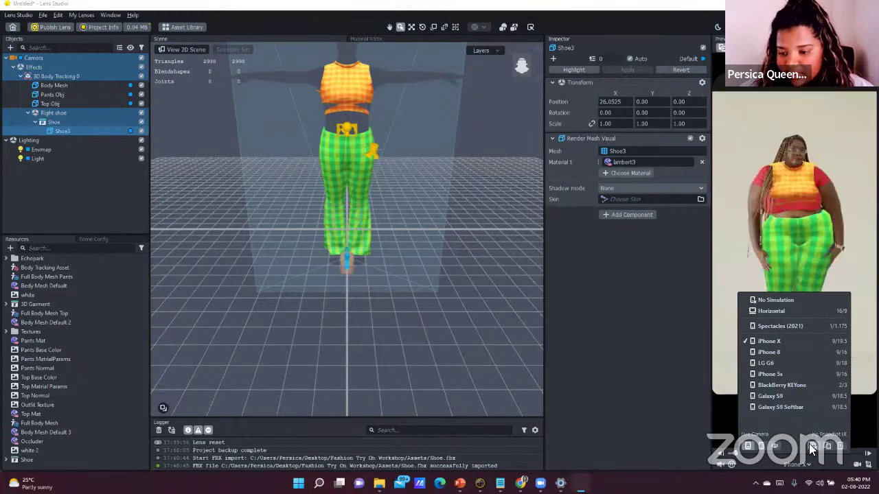
click(824, 368)
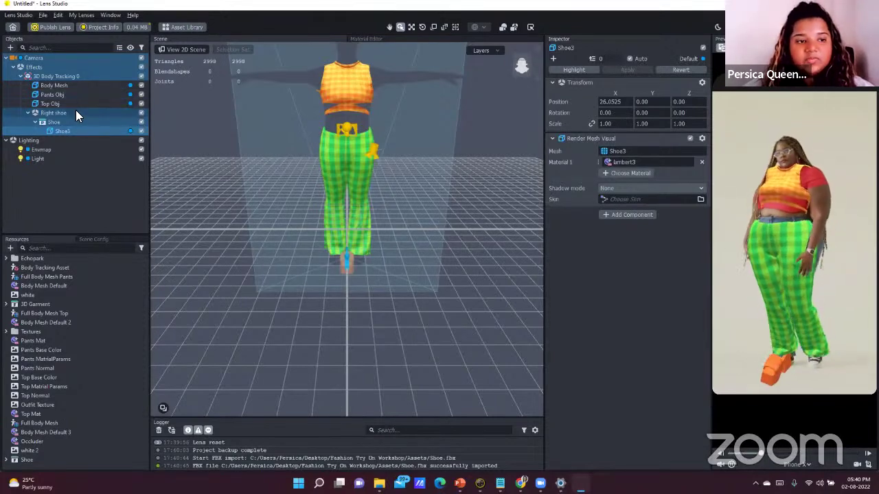
click(77, 76)
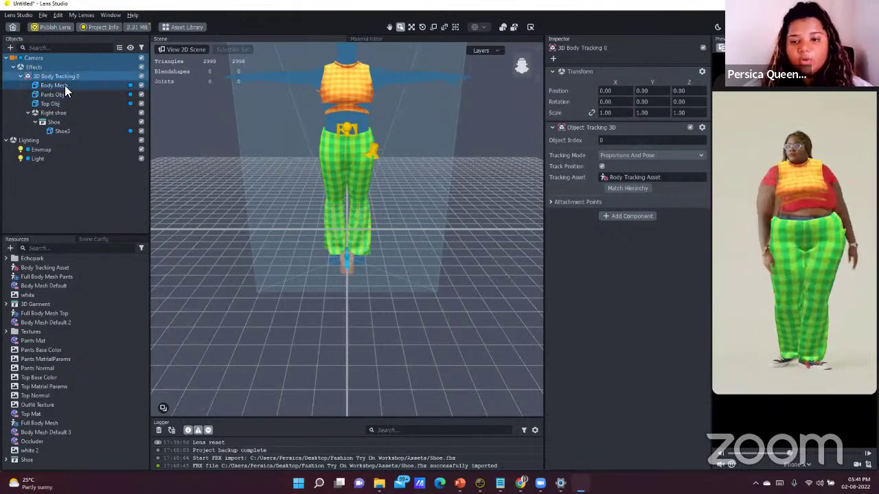
click(550, 202)
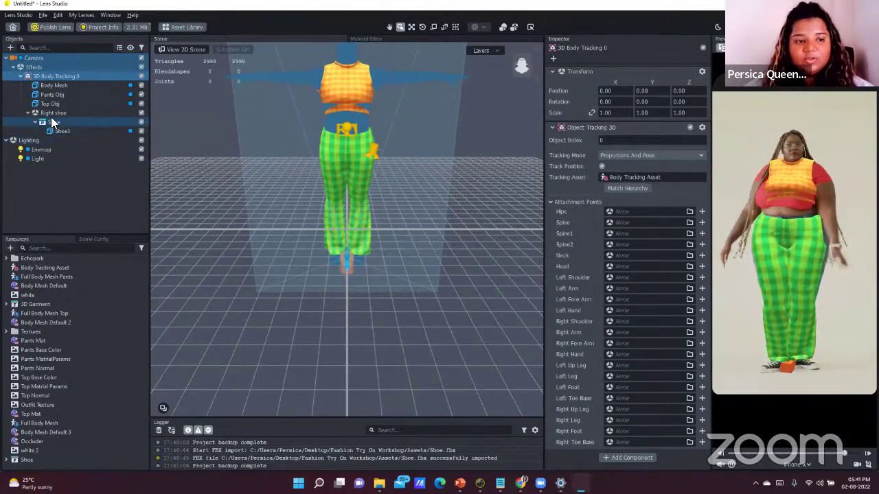
drag(47, 114, 617, 429)
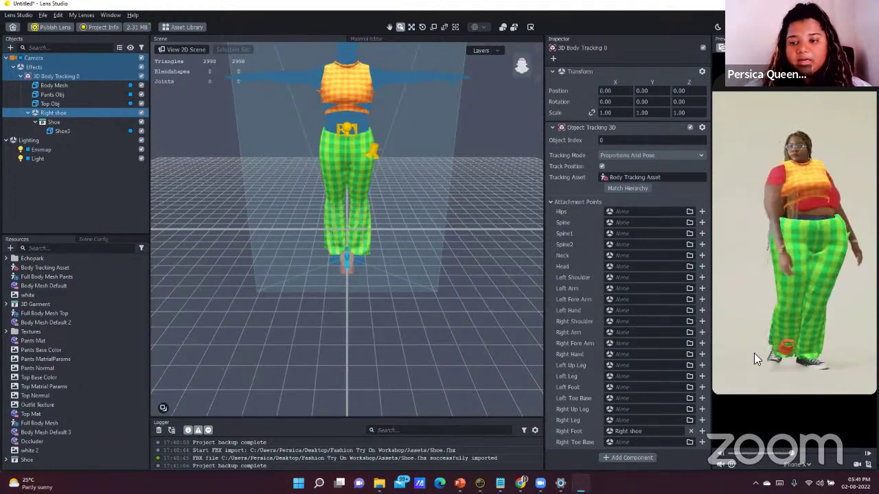
Rotate the Shoe under Right shoe to X 50 and Z 180, and set its Y position to 4.5
click(78, 123)
click(36, 123)
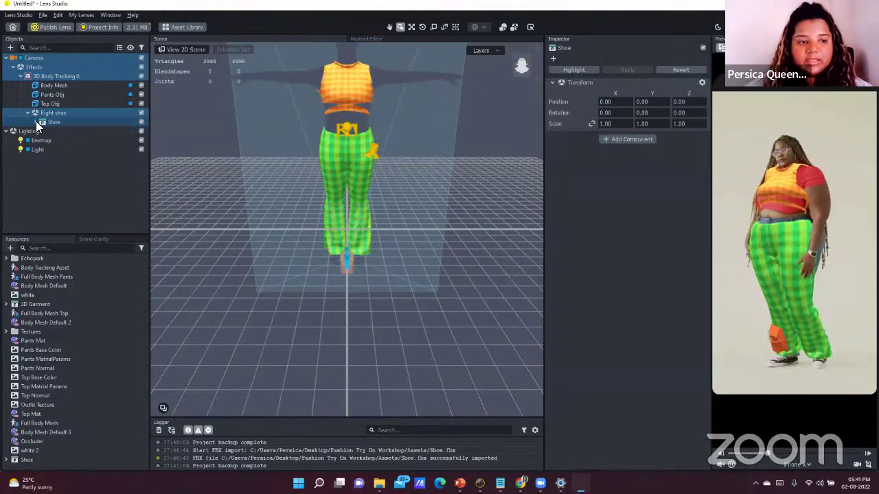
click(70, 122)
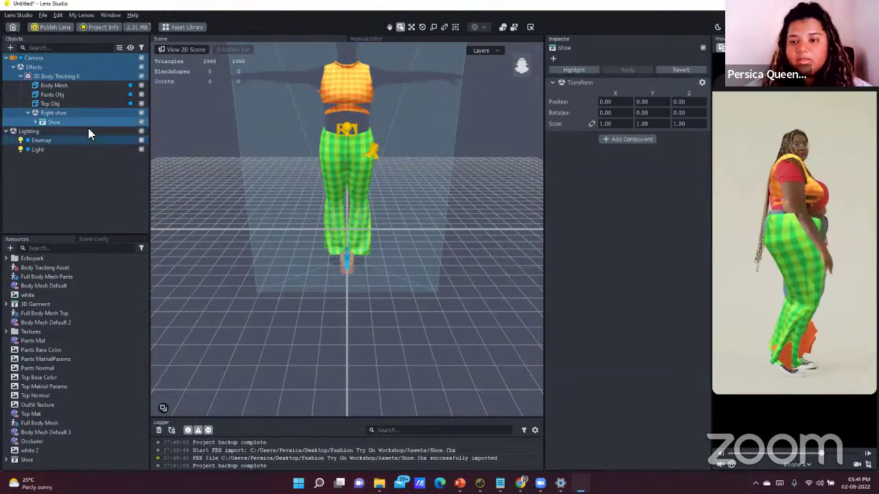
click(689, 113)
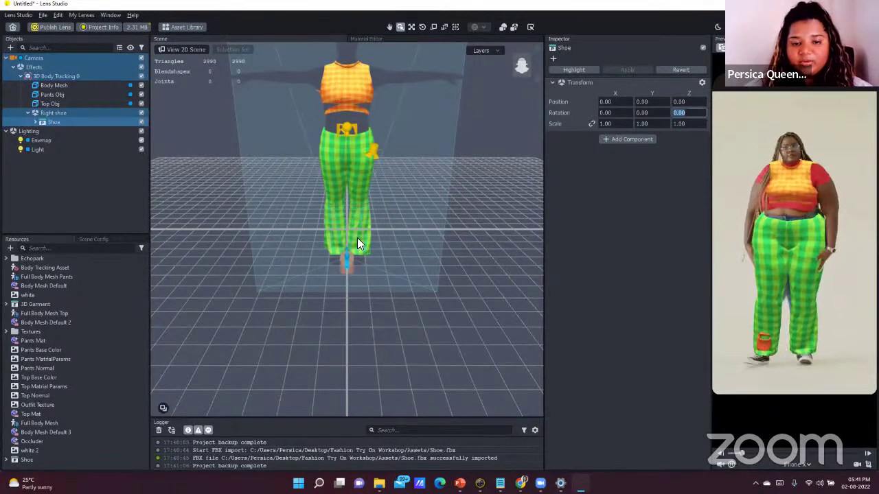
right_drag(392, 282, 350, 289)
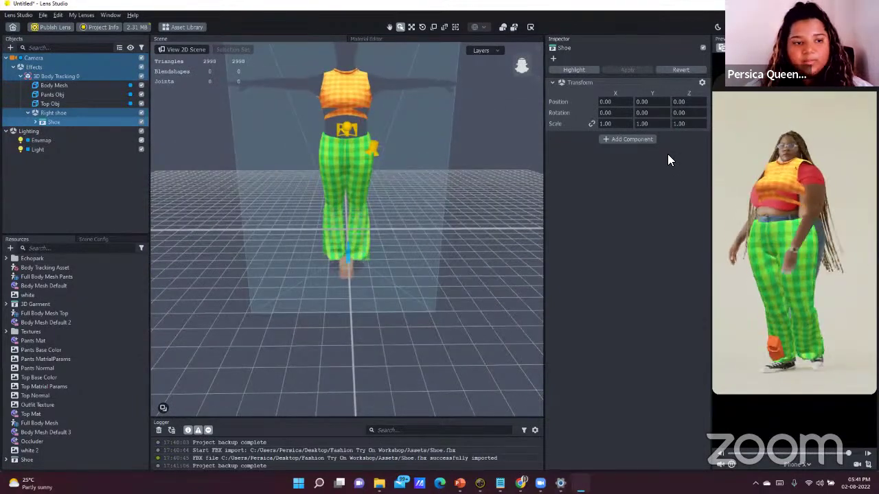
click(666, 117)
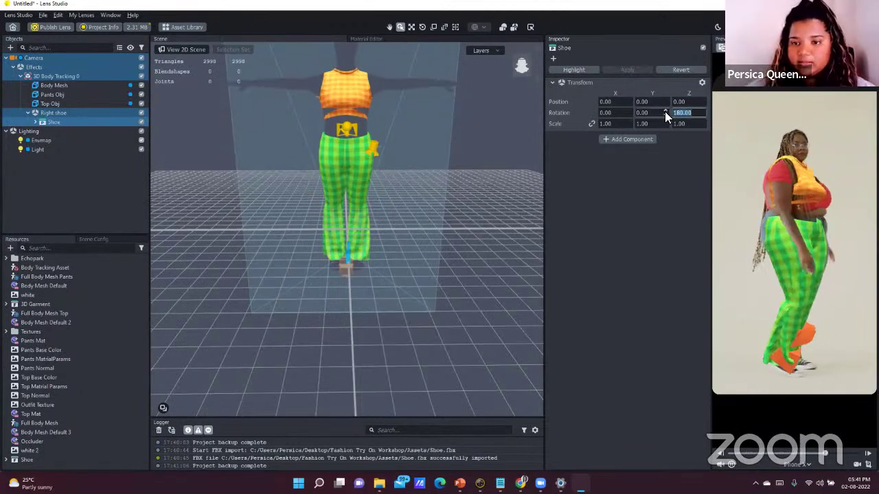
click(605, 112)
text(50)
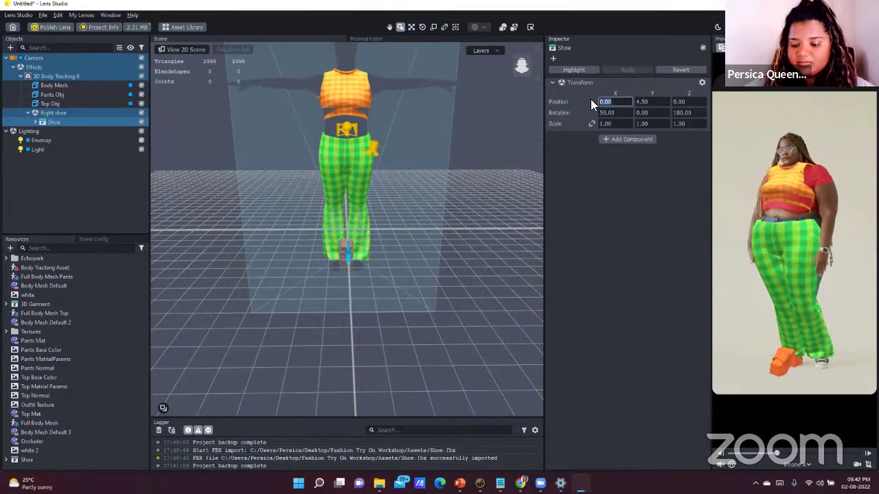
Set the right foot's Shoe position to X 2.5 and Z -10, trying Z -7 first
text(2.5)
key(Return)
click(690, 103)
key(BackSpace)
text(-7)
key(Return)
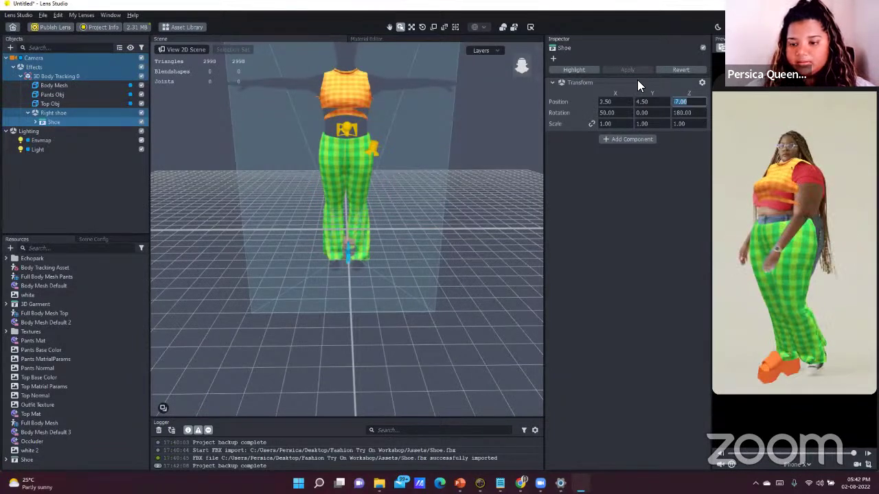
text(-1)
text(0)
key(Return)
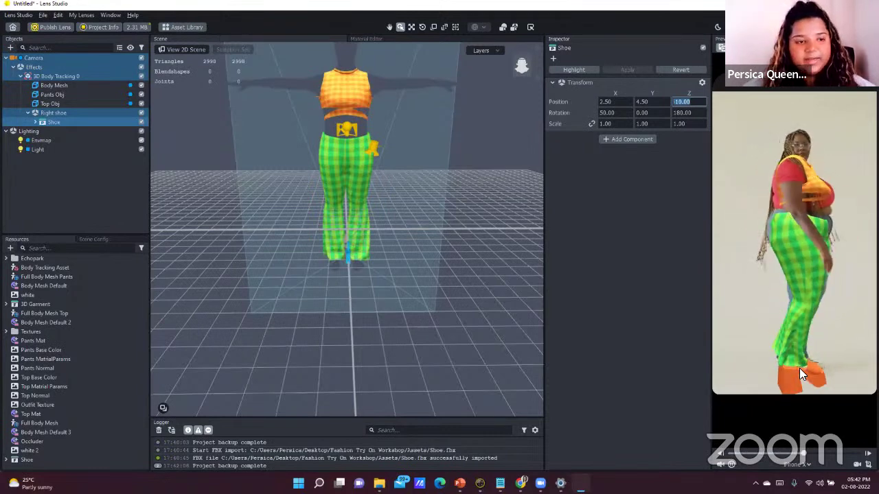
Duplicate the Right shoe object and rename the copy Left Shoe
click(57, 113)
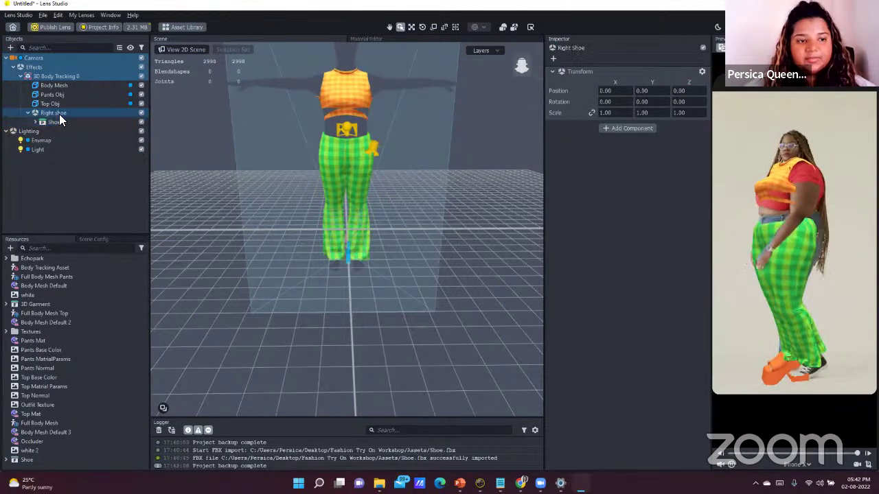
click(28, 112)
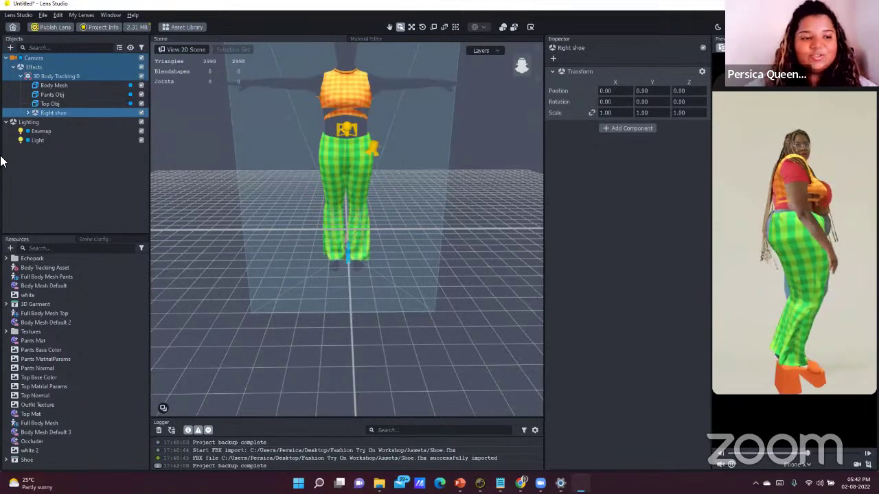
right_click(59, 112)
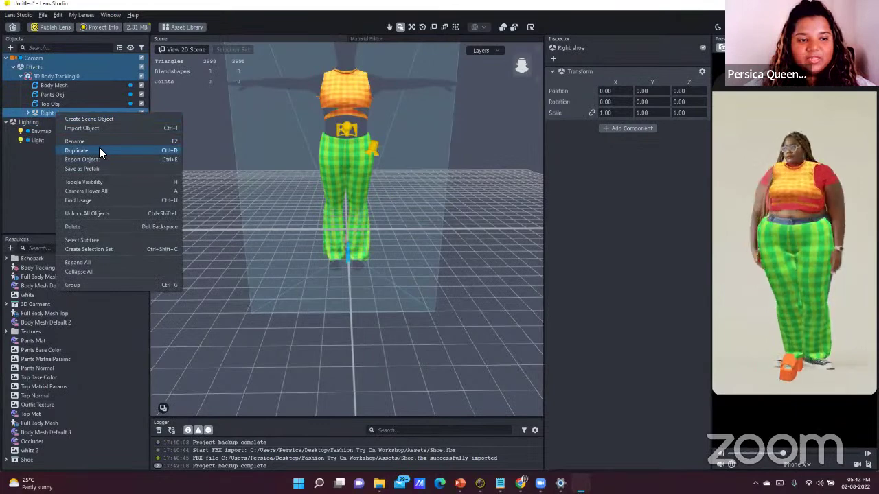
click(97, 150)
right_click(63, 122)
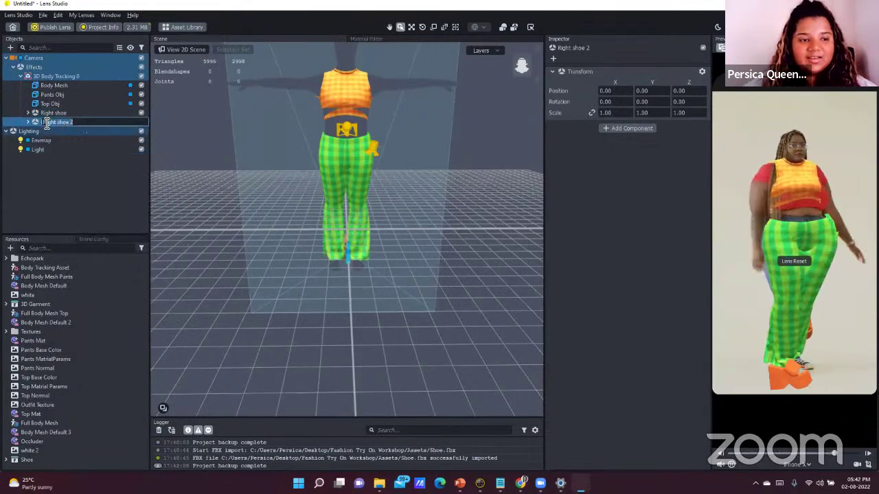
text(Left)
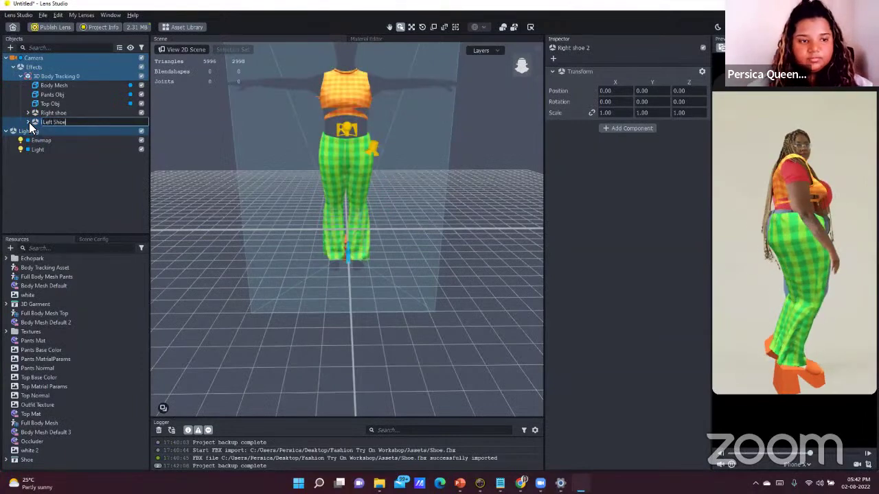
text( Shoe)
key(Return)
Assign Left Shoe to the Left Foot attachment point and set the X position of its Shoe to -2.5
click(78, 76)
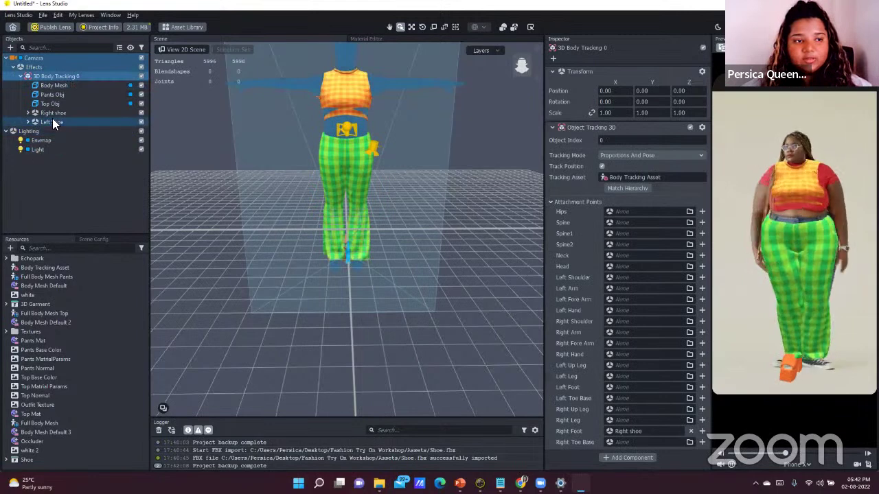
drag(48, 121, 615, 387)
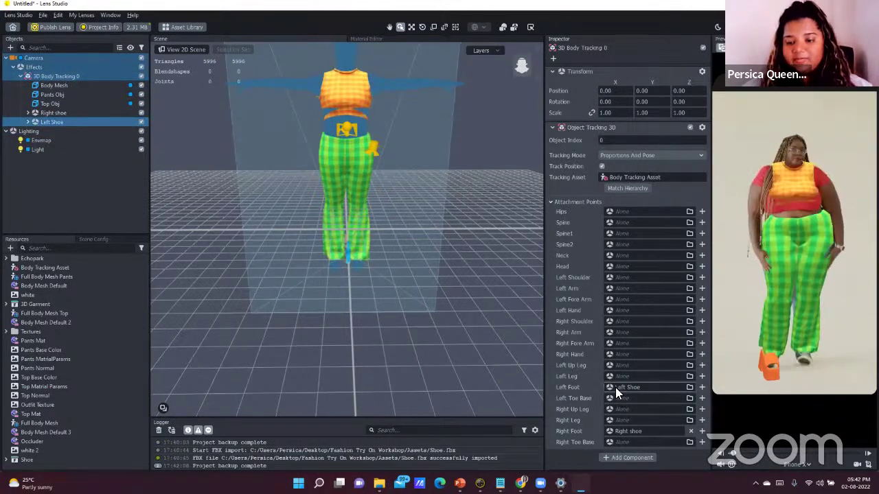
click(27, 122)
click(47, 131)
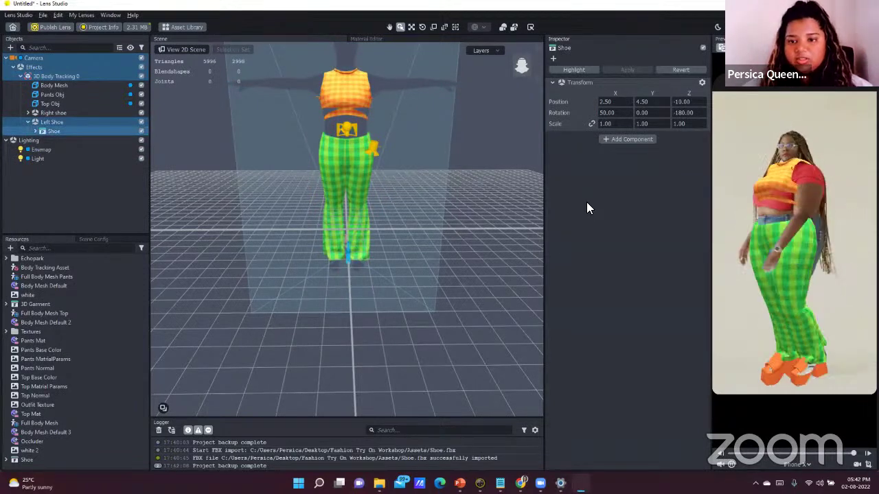
click(601, 102)
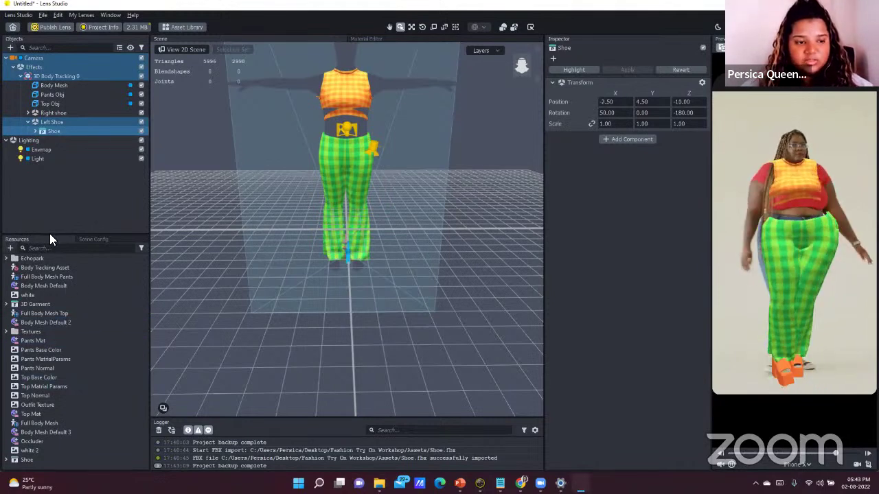
Enlarge the resources list and search the Asset Library for "try", showing all matching assets
drag(52, 237, 55, 186)
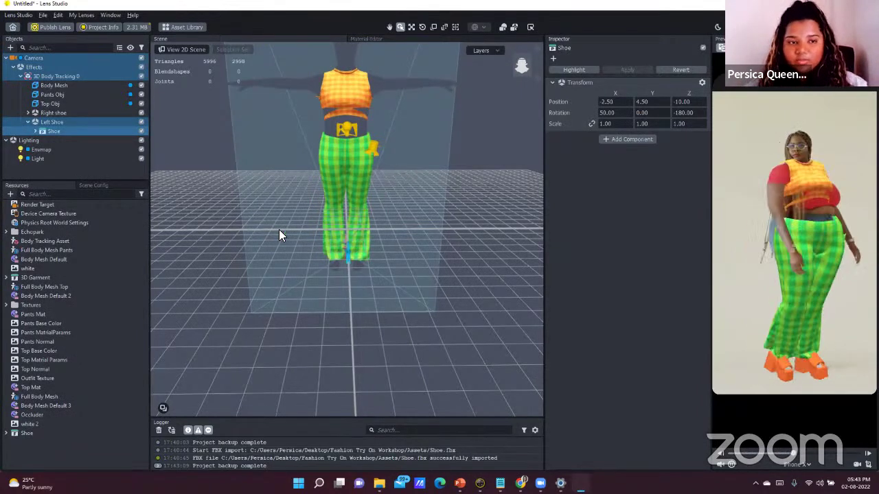
click(192, 28)
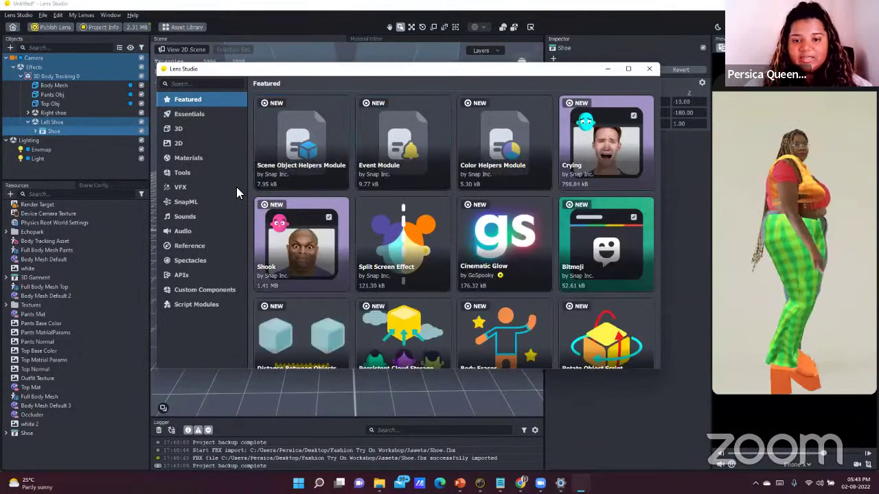
scroll(372, 261, down, 3)
scroll(373, 261, up, 2)
scroll(372, 261, up, 2)
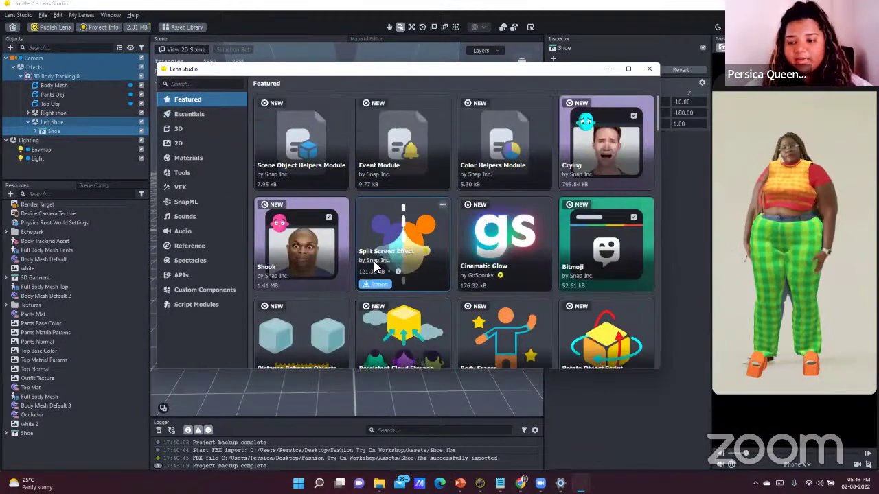
click(206, 85)
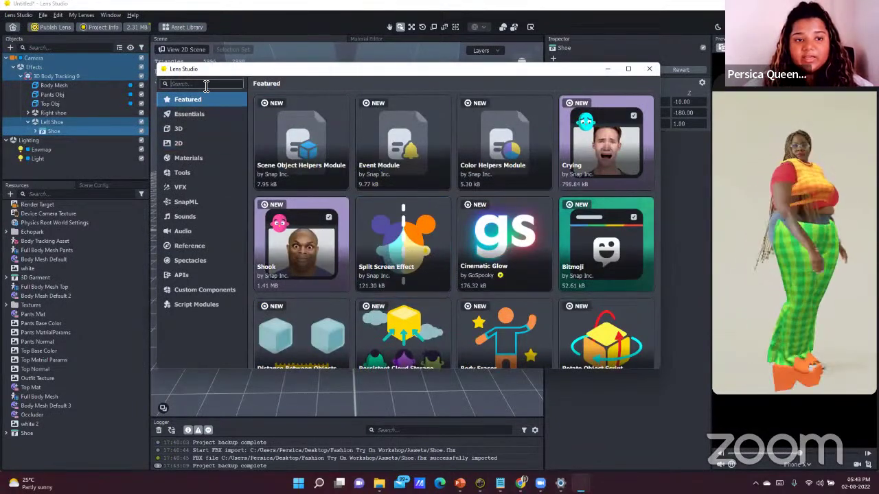
text(try)
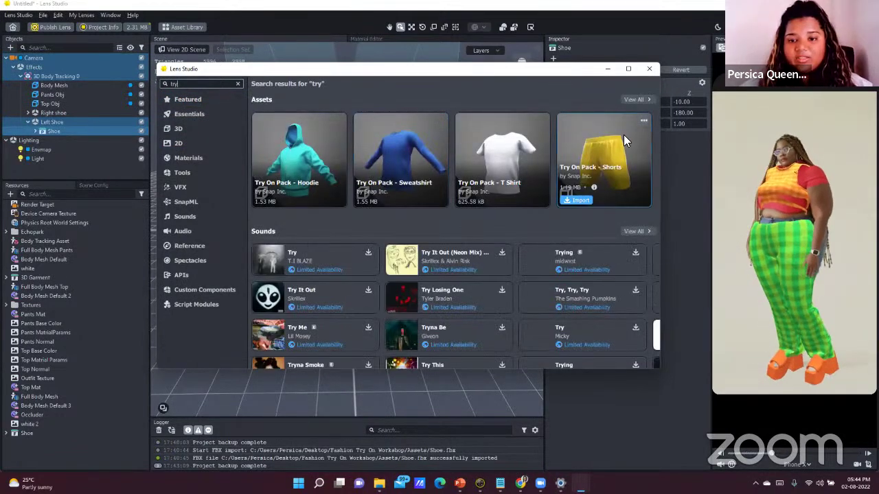
click(633, 100)
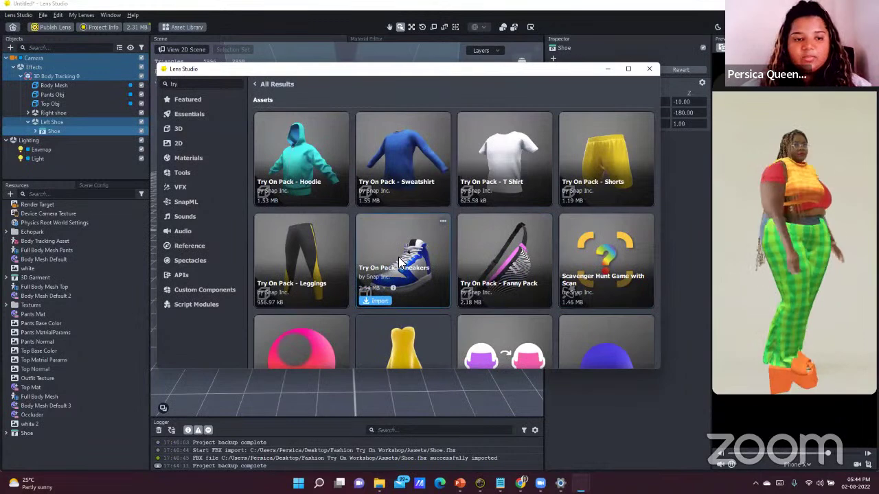
Import the Knit Fabric Material from the Asset Library's Materials category and close the library
click(182, 158)
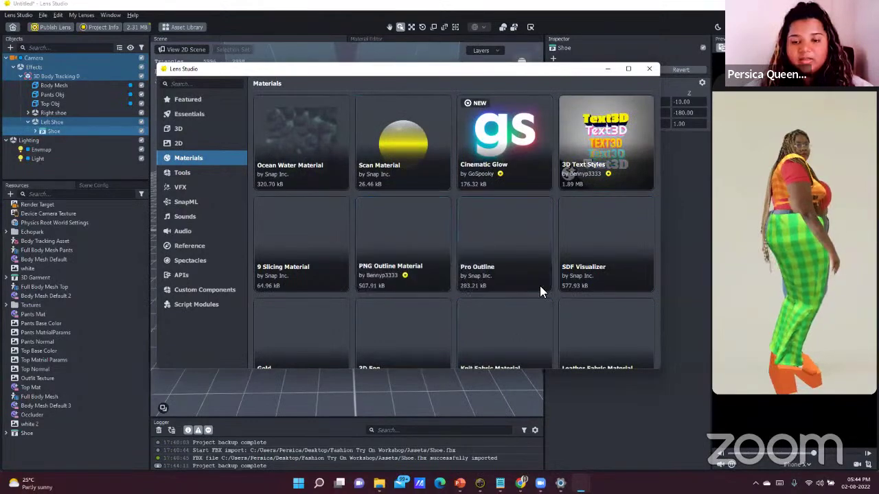
scroll(604, 303, down, 2)
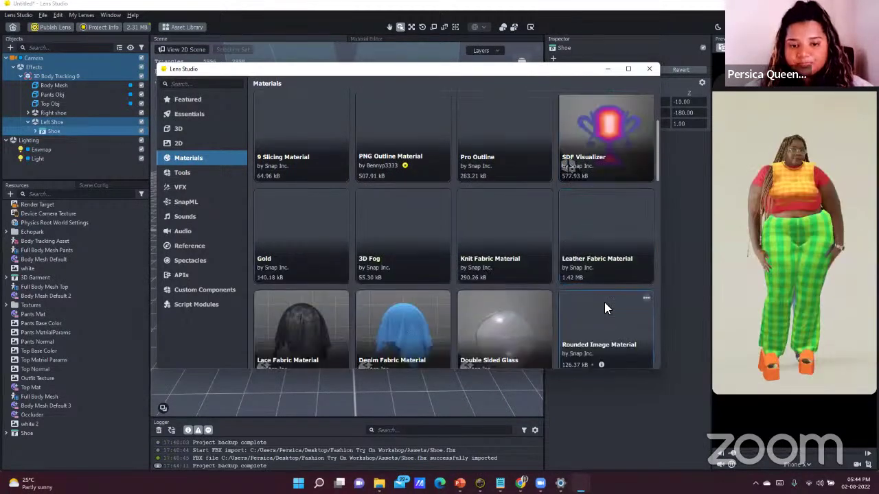
scroll(519, 255, down, 1)
scroll(481, 250, up, 3)
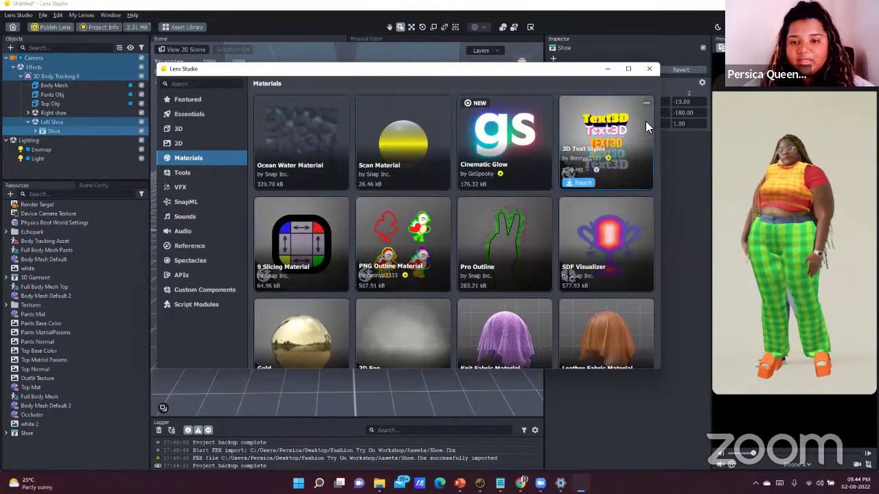
scroll(624, 298, down, 3)
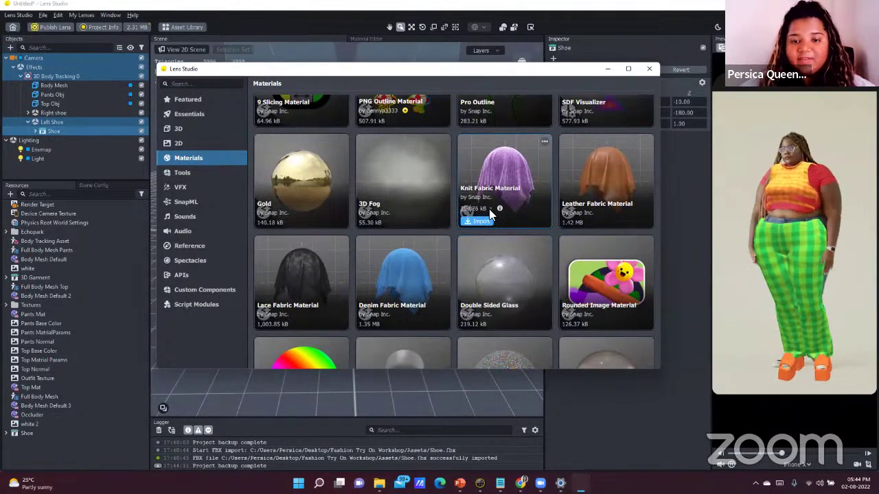
click(481, 221)
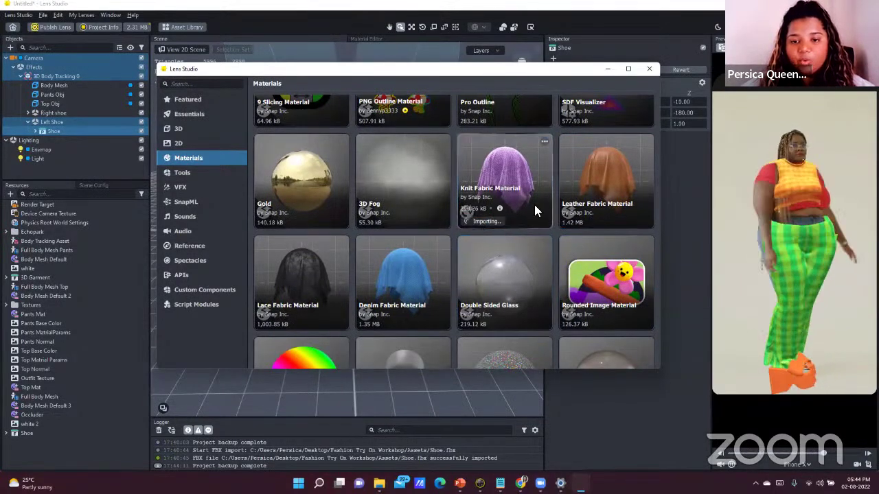
click(651, 71)
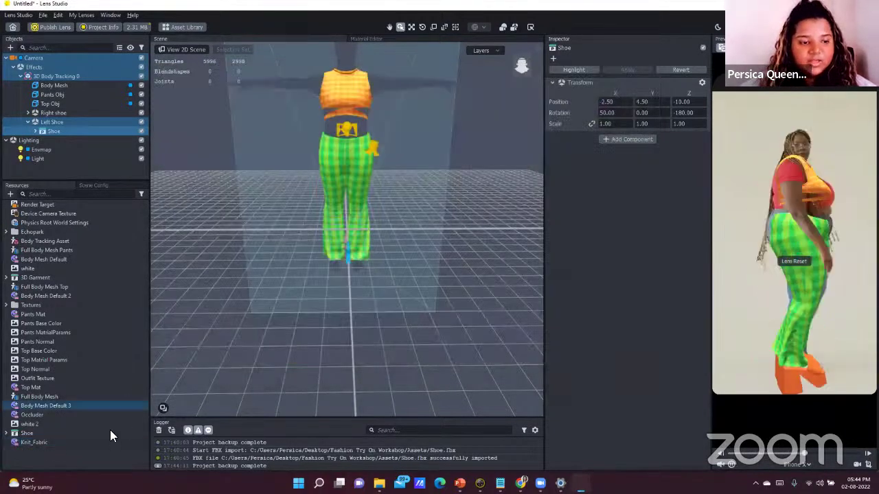
Assign the Knit_Fabric material to Pants Obj and Top Obj, and set the material's UV Scale to 4.60
click(62, 96)
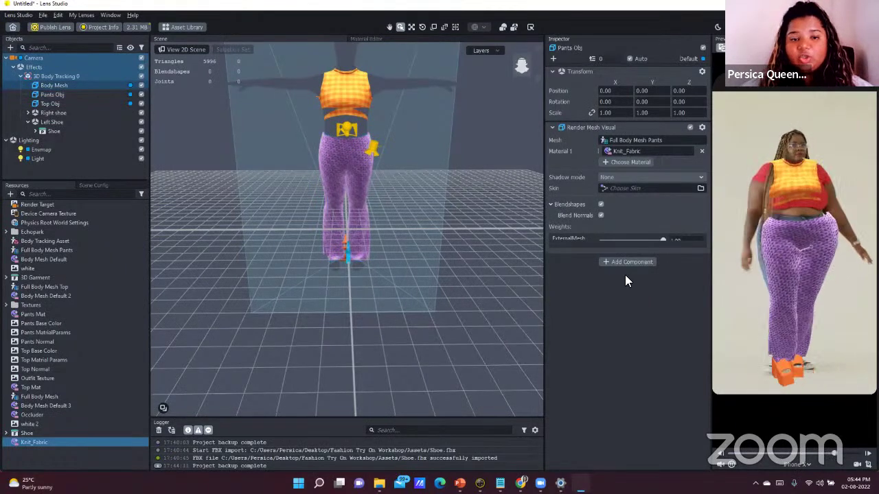
key(Up)
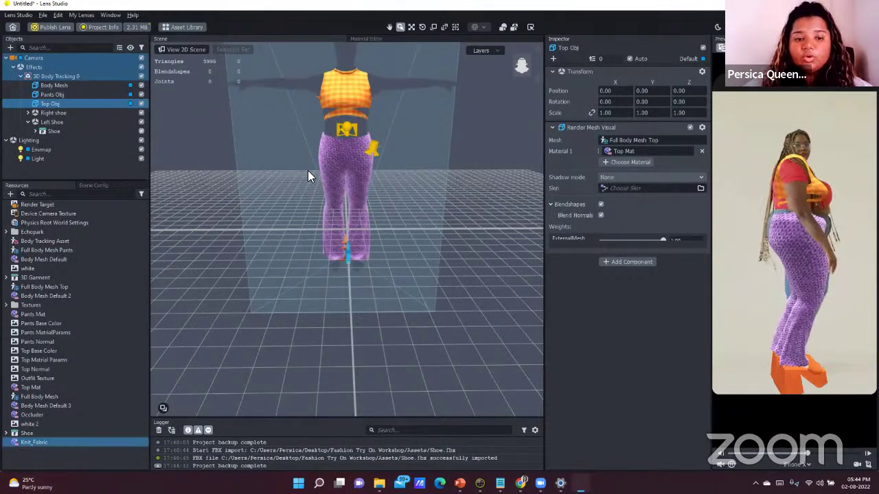
drag(292, 163, 322, 151)
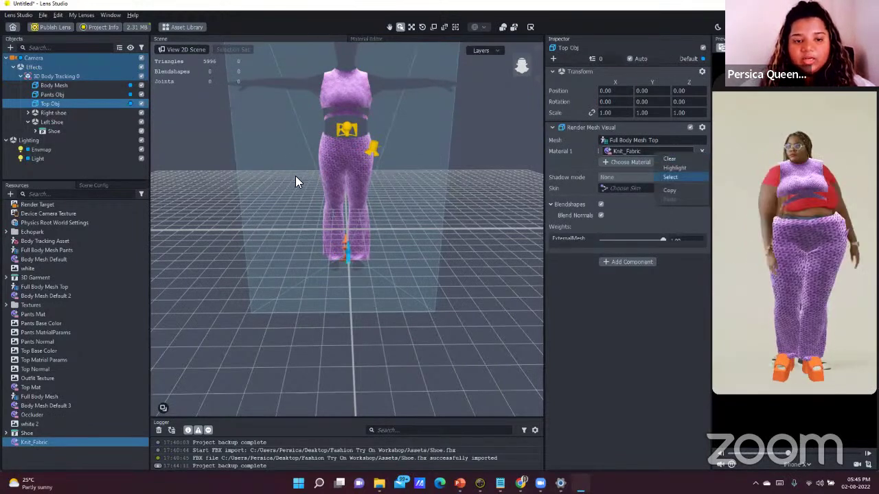
click(256, 151)
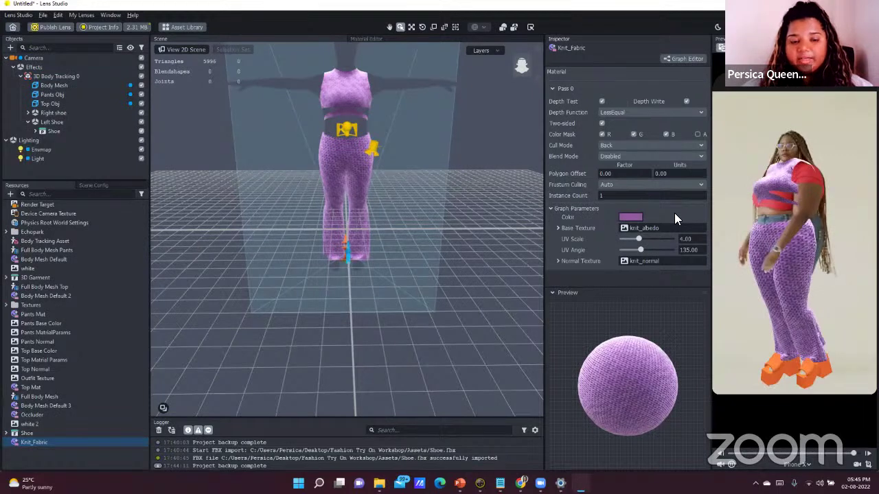
drag(639, 239, 640, 239)
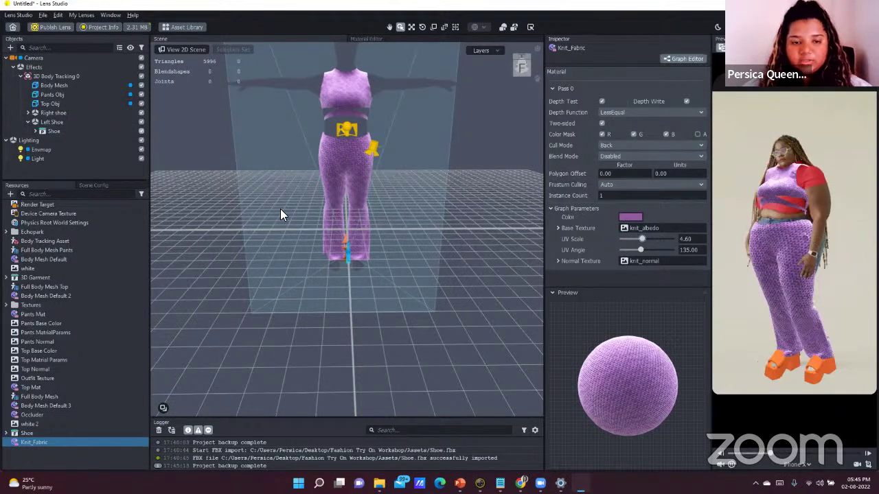
Open the Knit_Fabric material graph and add a Texture 2D Parameter node above the Add node
scroll(327, 197, down, 4)
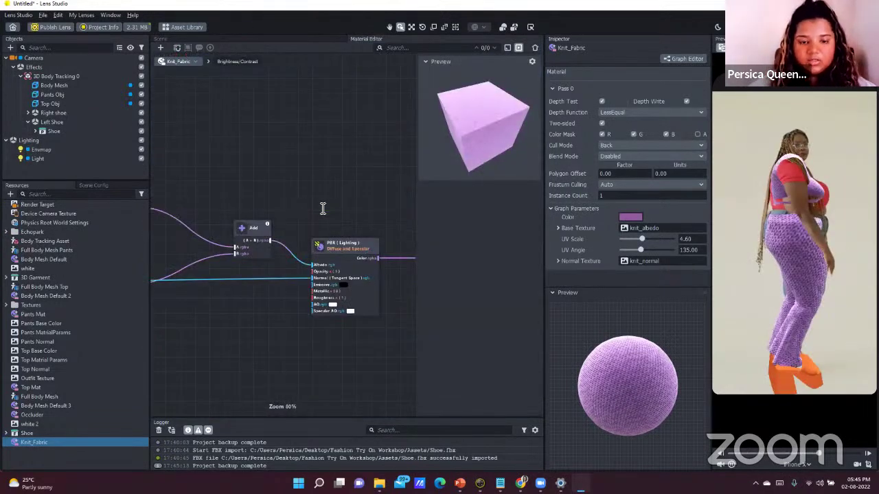
scroll(323, 216, up, 2)
scroll(318, 226, down, 1)
scroll(260, 184, down, 3)
scroll(254, 151, up, 5)
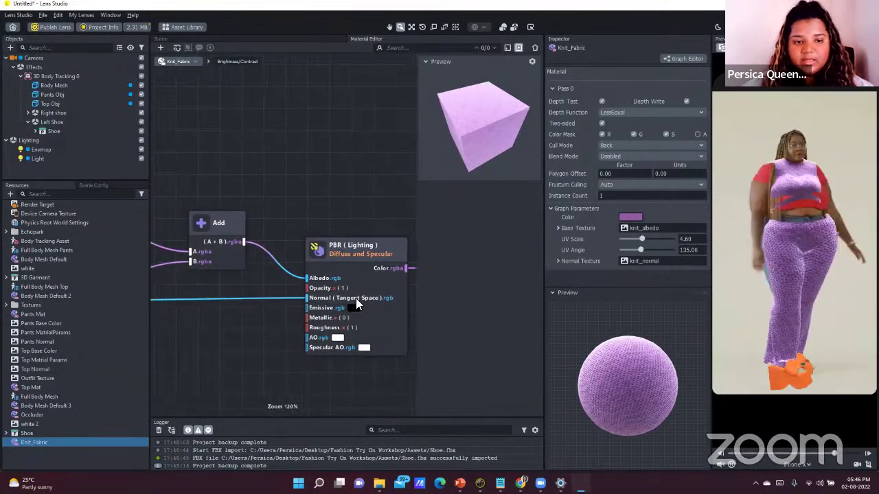
right_click(320, 269)
text(2d)
click(237, 180)
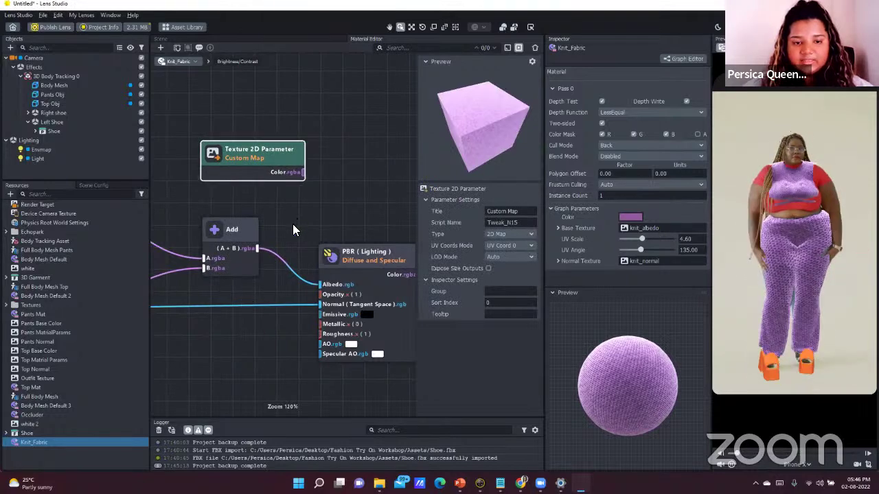
Connect the Texture 2D Parameter to input A of a new Multiply node and the Add node's output to input B
scroll(366, 272, down, 2)
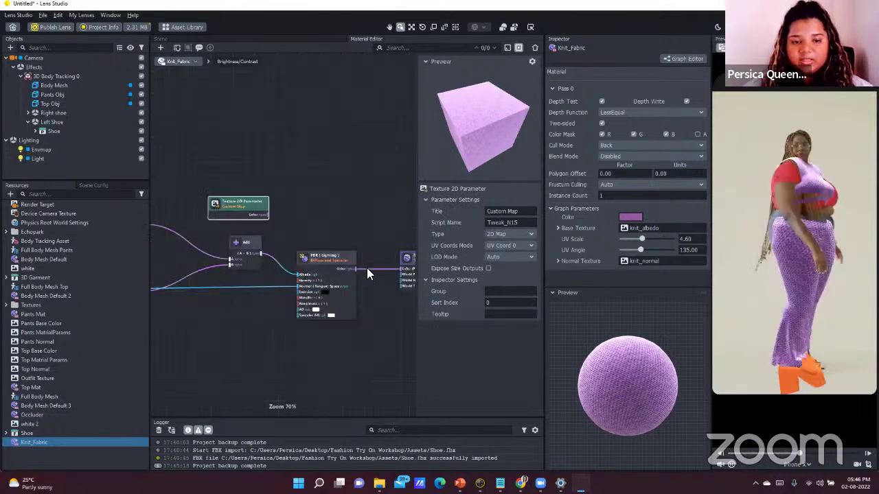
scroll(337, 220, up, 4)
drag(281, 208, 295, 213)
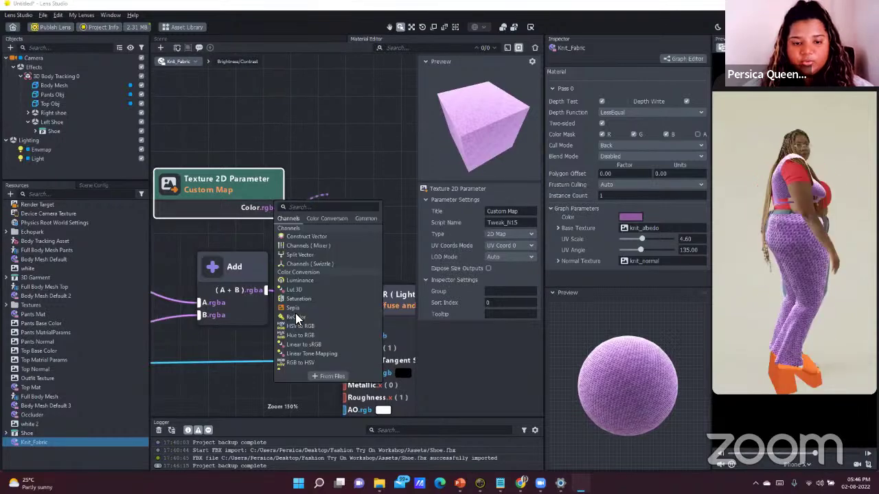
text(mult)
key(Return)
drag(227, 180, 238, 138)
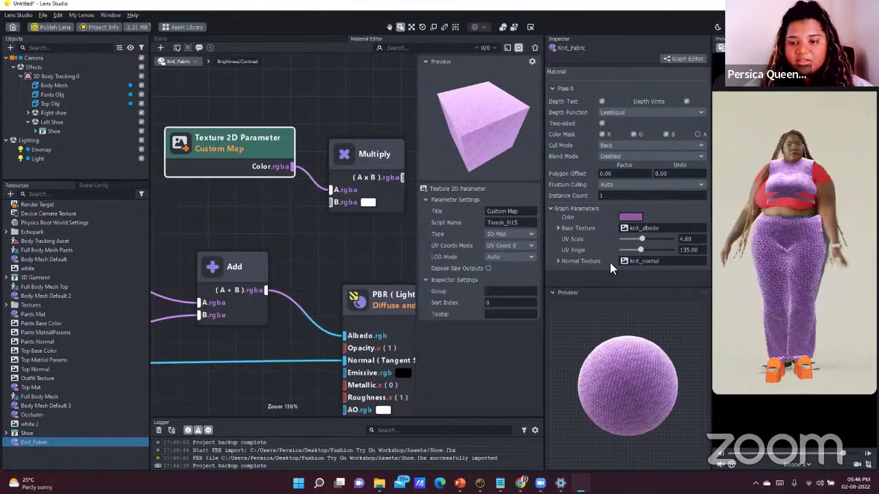
scroll(264, 312, down, 4)
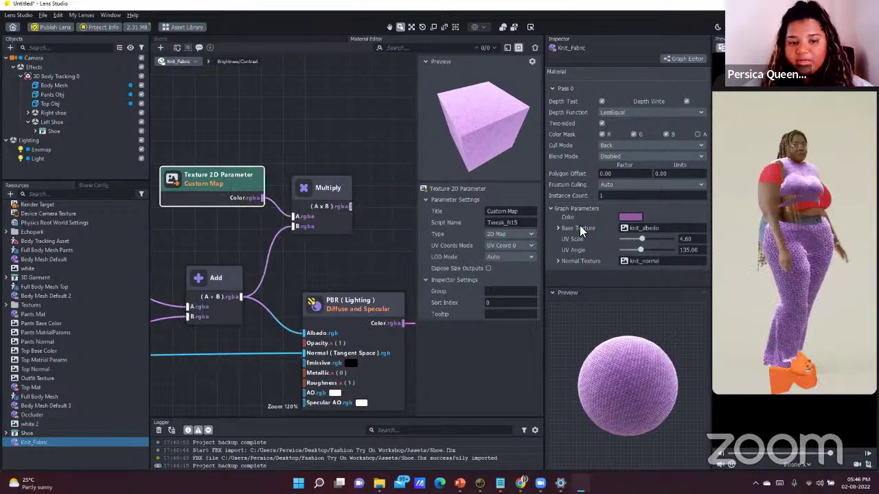
Connect the Multiply output to the PBR node's Albedo, restoring the Add node's link once before reconnecting Multiply
middle_drag(268, 322, 253, 310)
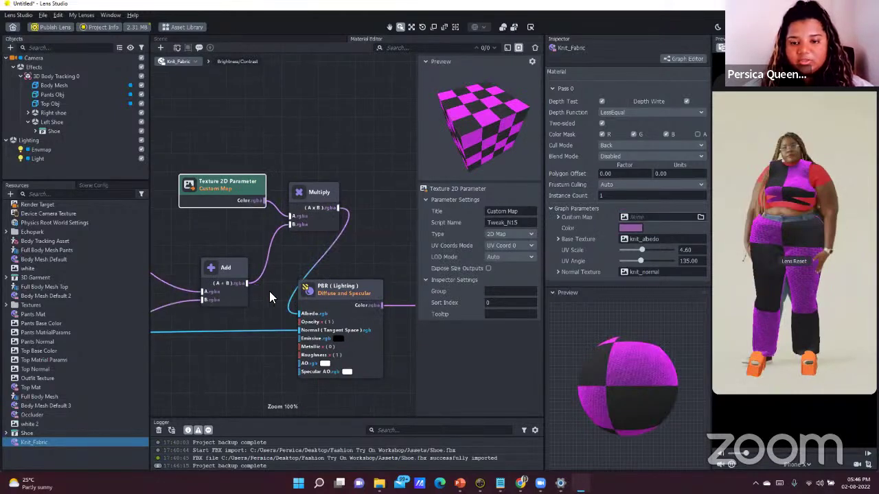
drag(246, 283, 302, 314)
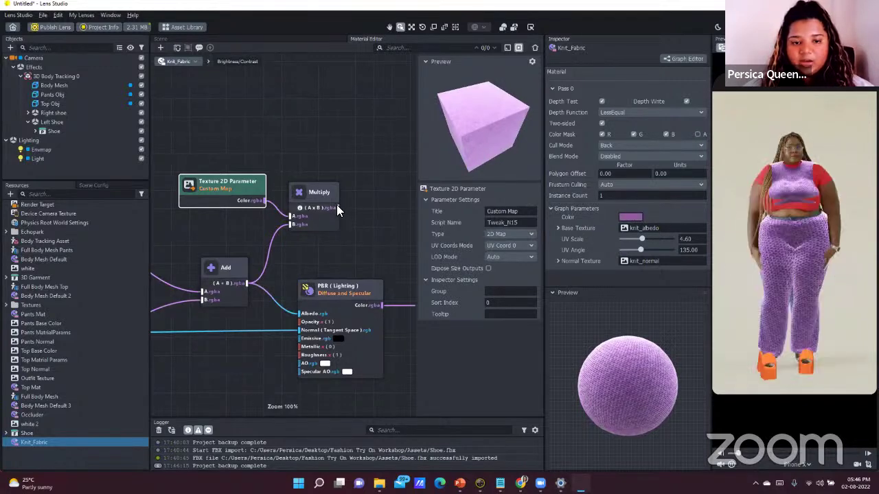
drag(337, 206, 350, 216)
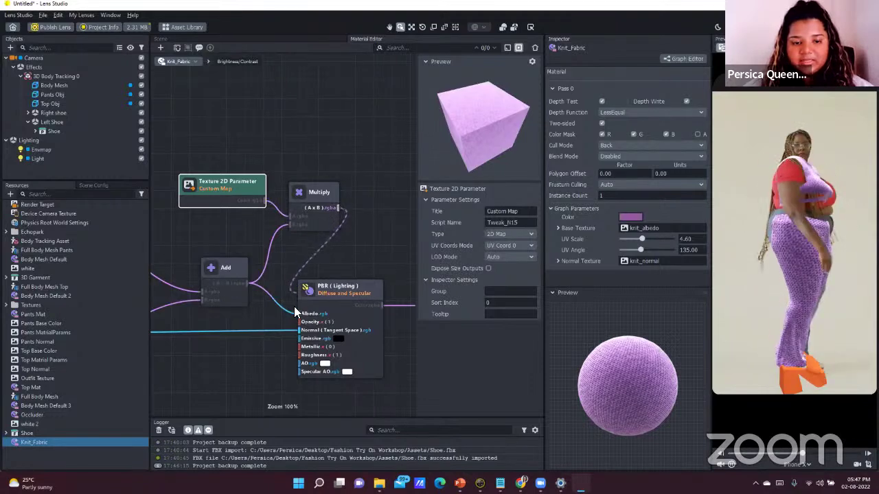
drag(298, 318, 299, 315)
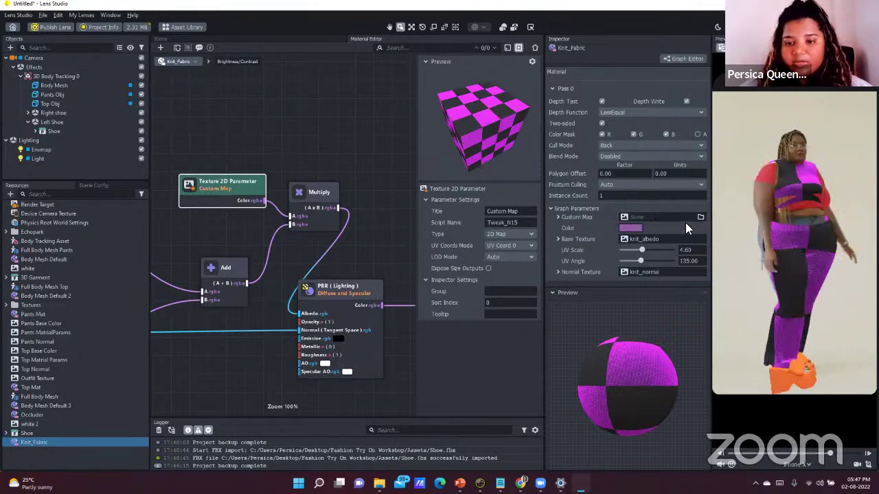
Assign Outfit Texture as the Custom Map of the Knit_Fabric material
click(651, 217)
click(410, 288)
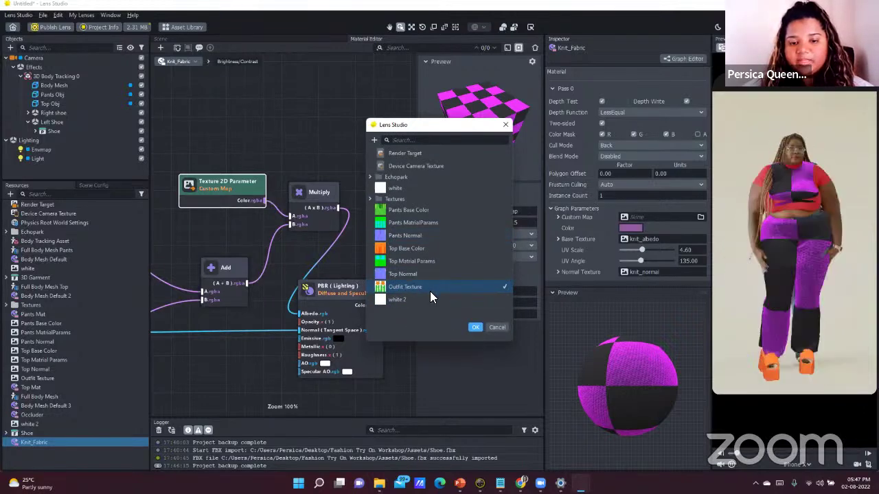
click(474, 327)
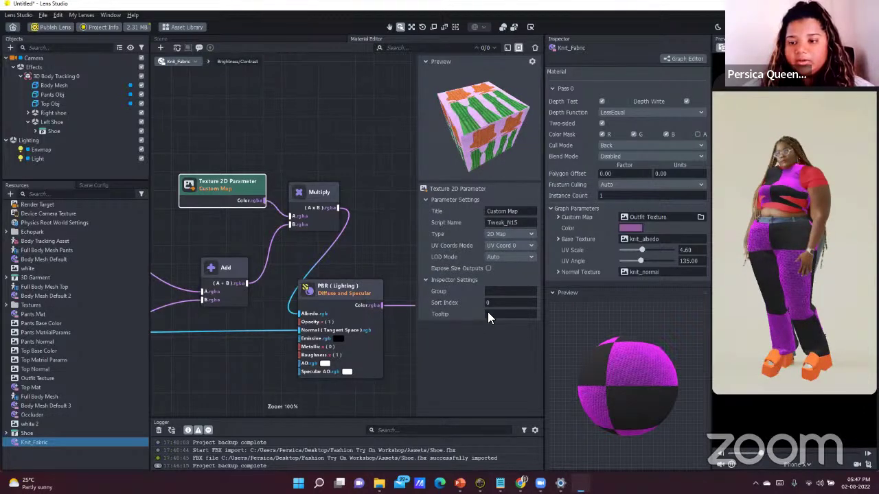
Set the Knit_Fabric material's colour to white (#ffffff) and its UV Scale to 6.40
click(633, 229)
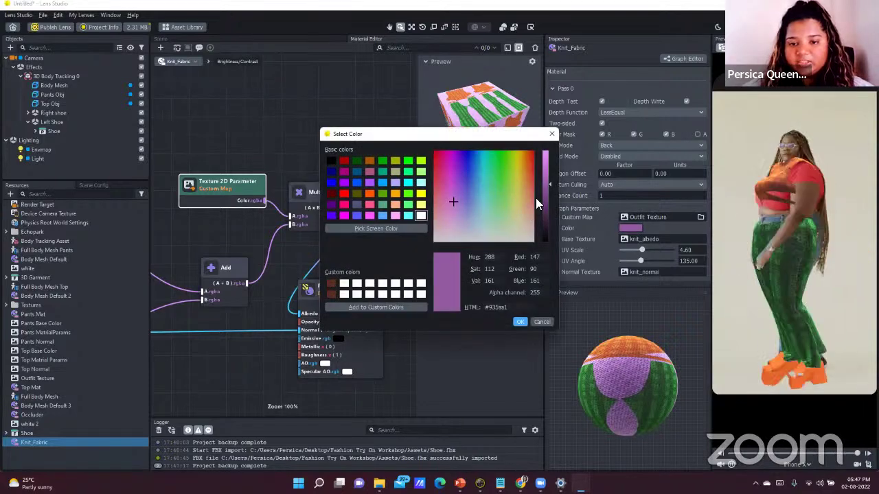
click(531, 238)
drag(545, 179, 550, 142)
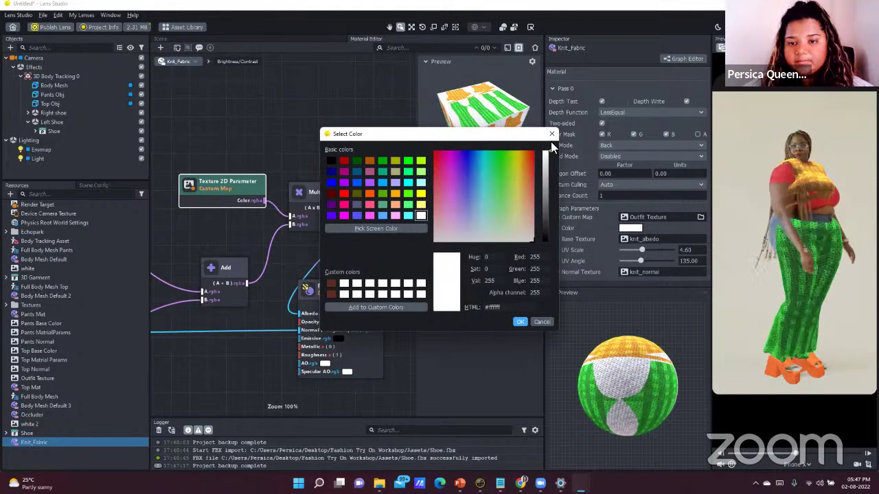
click(519, 322)
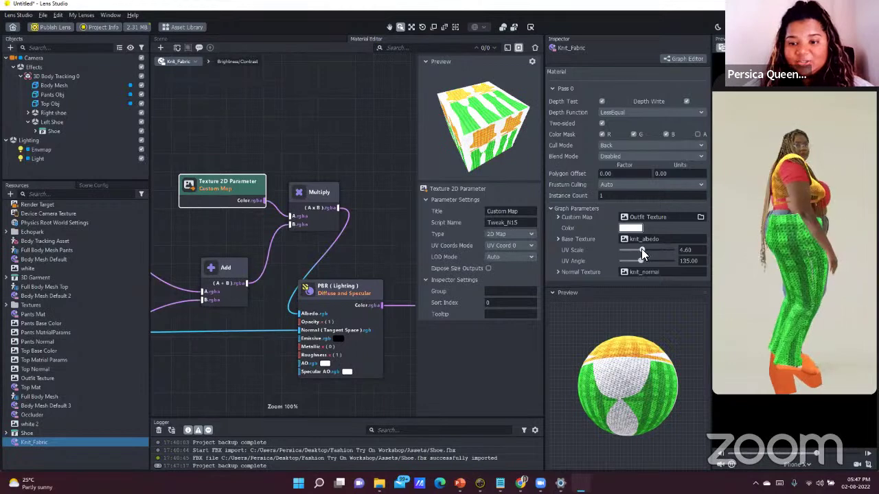
drag(641, 249, 652, 250)
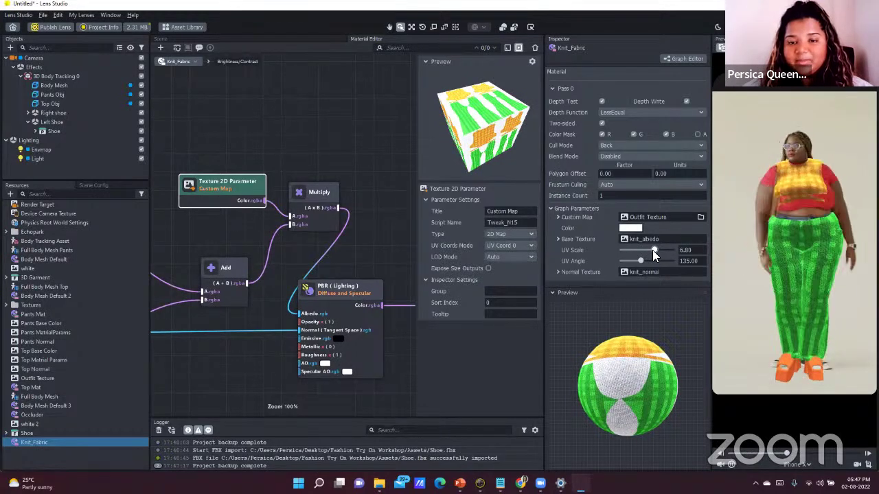
drag(652, 250, 650, 250)
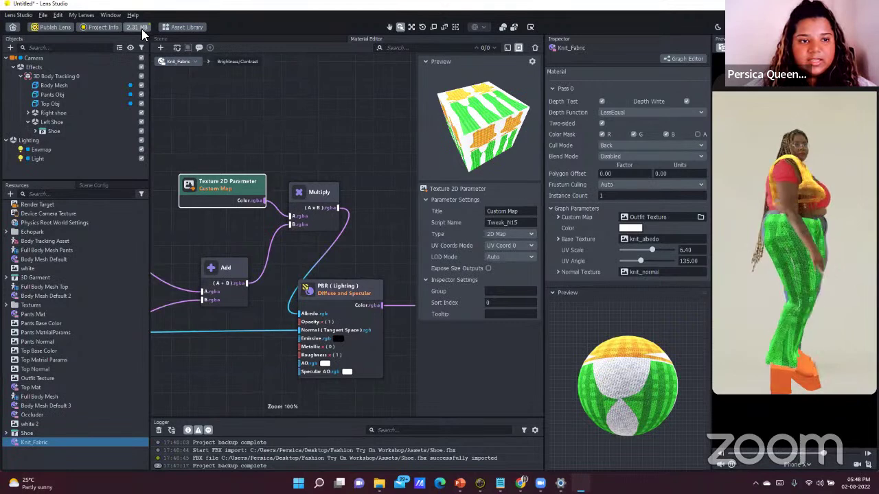
Refresh the lens size calculation and enter Outfit as the lens name in the project info
mouse_move(139, 27)
click(166, 91)
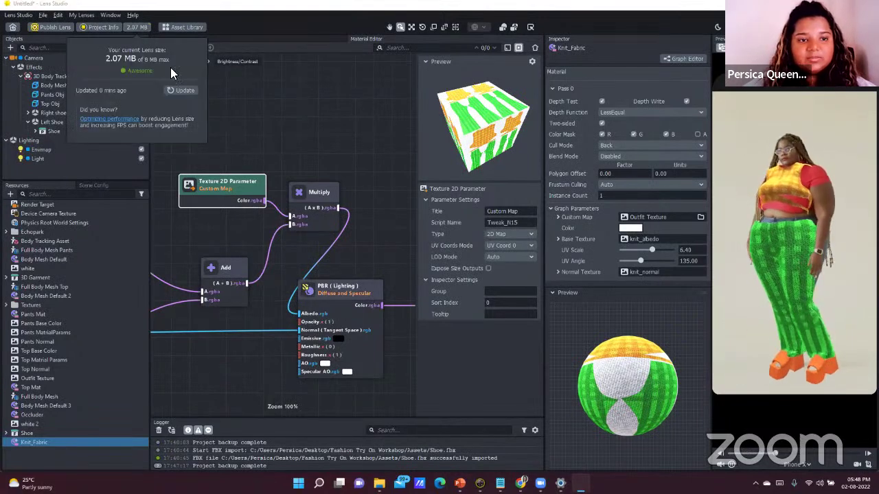
click(107, 27)
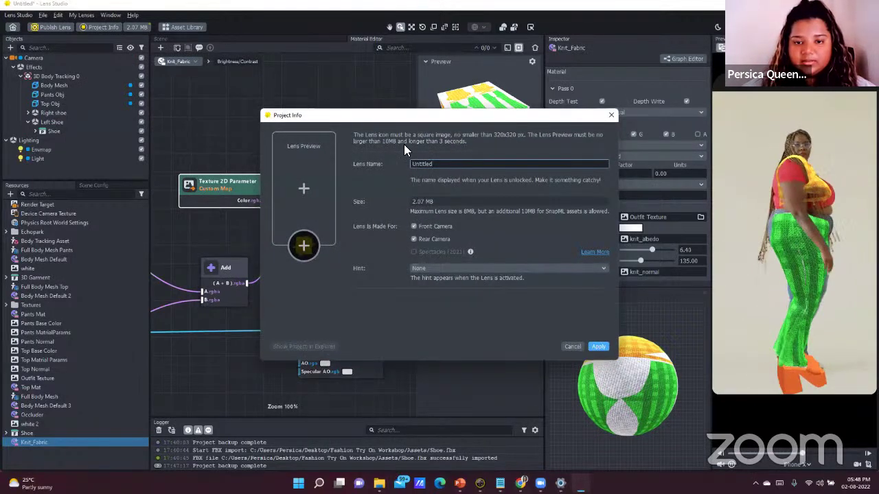
drag(441, 163, 406, 166)
text(Ou)
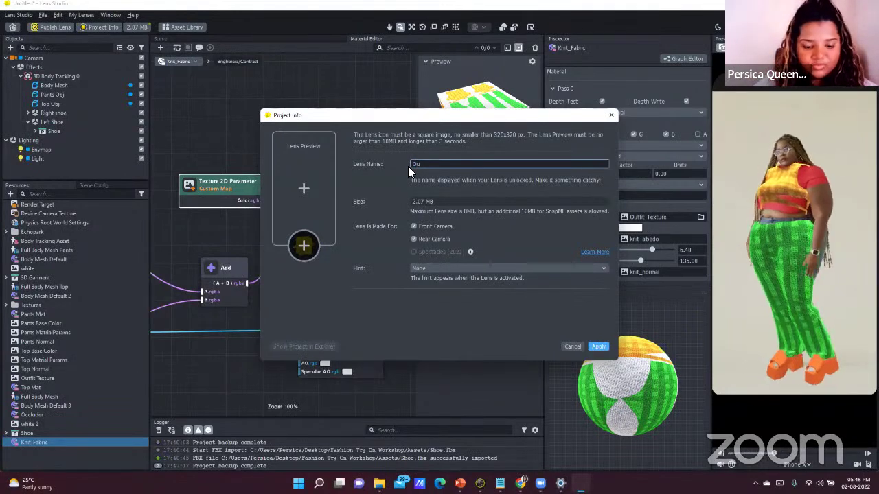
text(tfit)
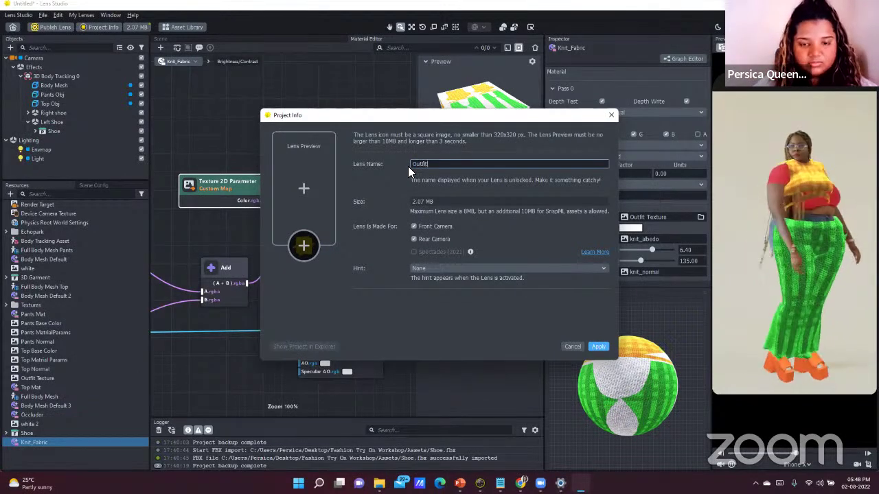
Add the image of the orange top and green trousers as the lens icon and apply the project info
click(305, 245)
click(374, 198)
click(486, 339)
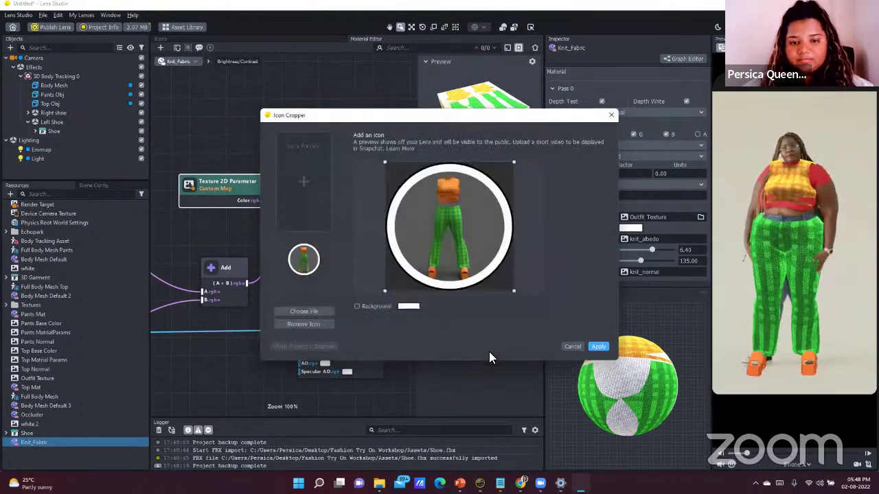
click(598, 346)
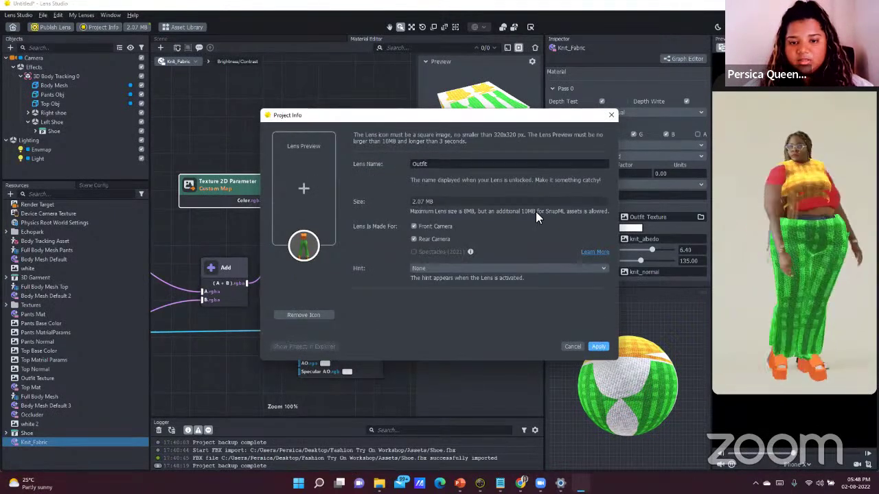
click(599, 347)
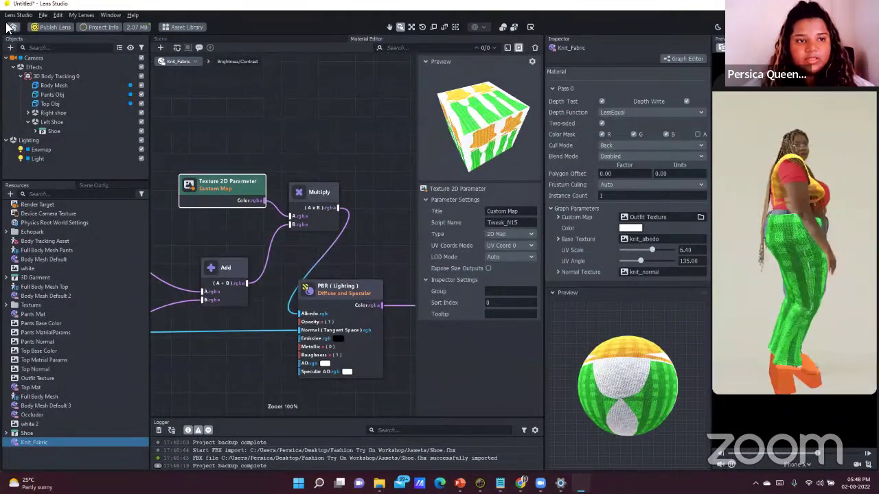
Publish the lens and start its submission on the My Lenses site as a new Community Lens
click(54, 27)
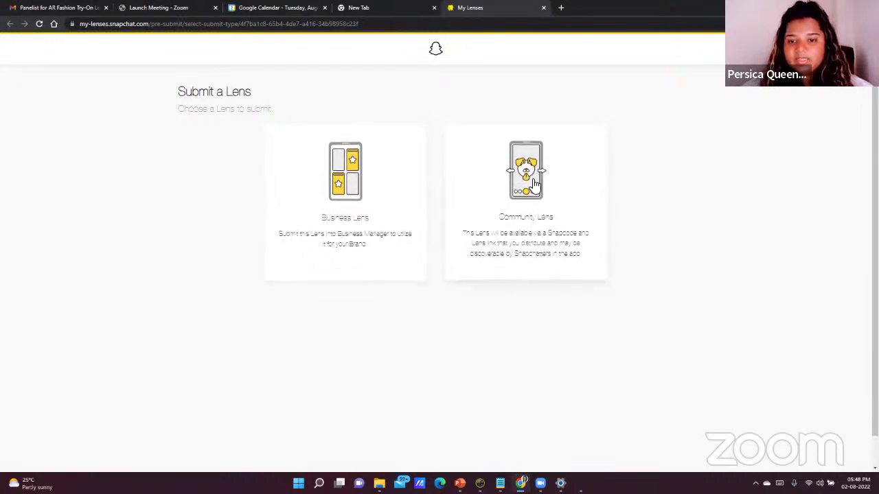
click(528, 191)
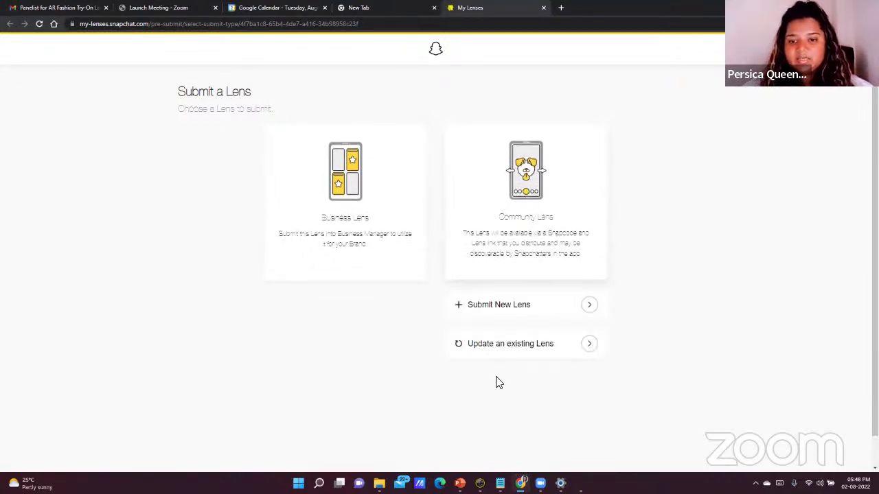
click(517, 309)
Set the primary category to Fashion & Retail - Clothing and the secondary category to Self-Expression - Beauty
scroll(620, 318, down, 3)
scroll(678, 279, up, 3)
scroll(313, 255, down, 1)
click(353, 198)
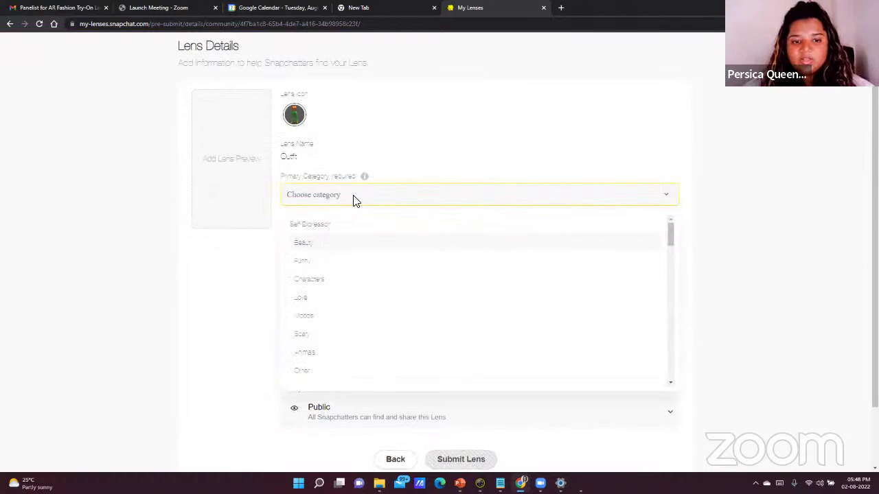
scroll(365, 287, down, 5)
scroll(365, 286, up, 5)
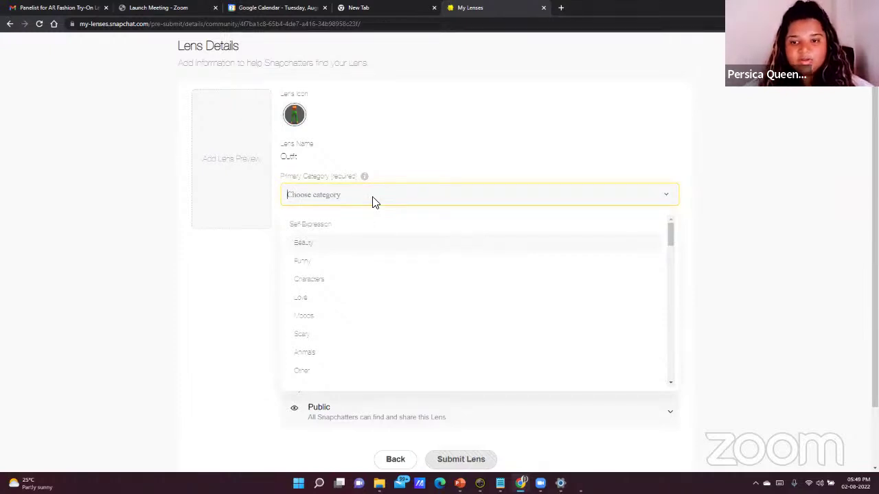
text(lo)
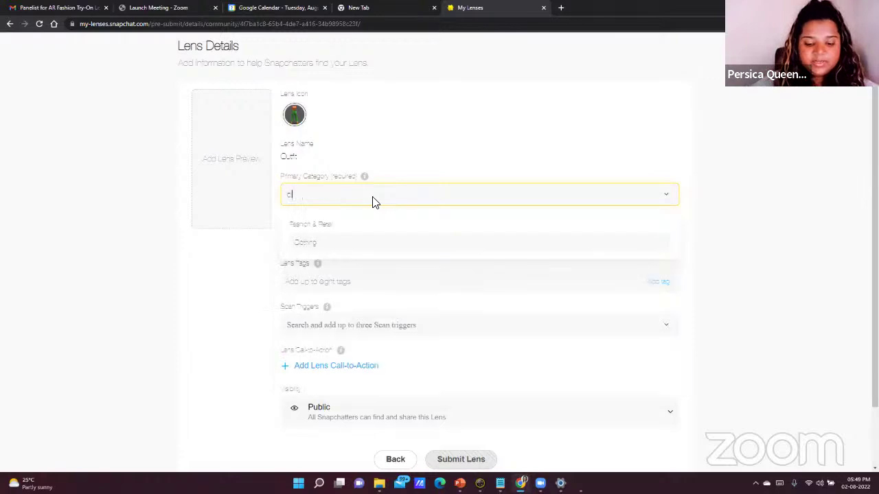
click(308, 244)
click(336, 239)
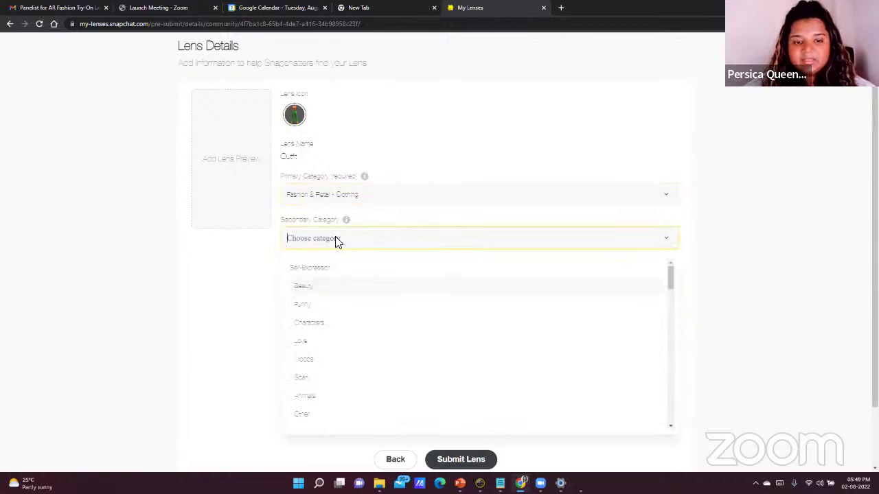
click(341, 284)
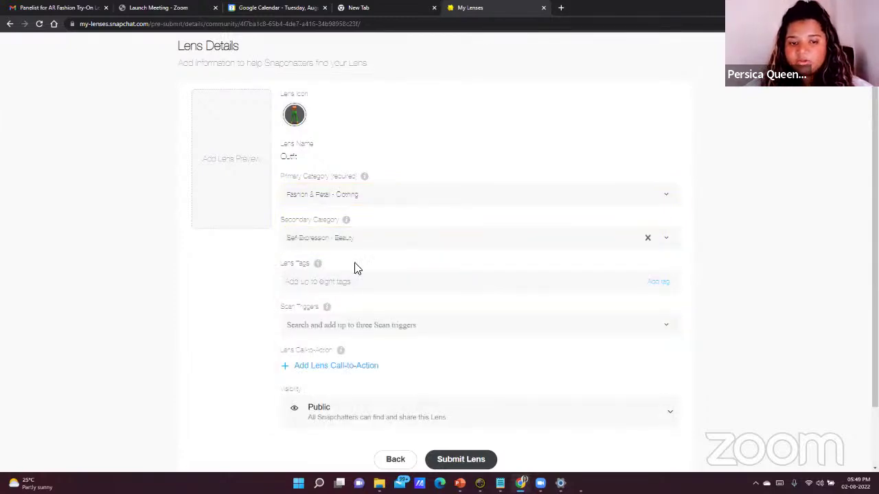
Add the lens tags ARTryon and Outfit to the lens details
scroll(355, 267, down, 1)
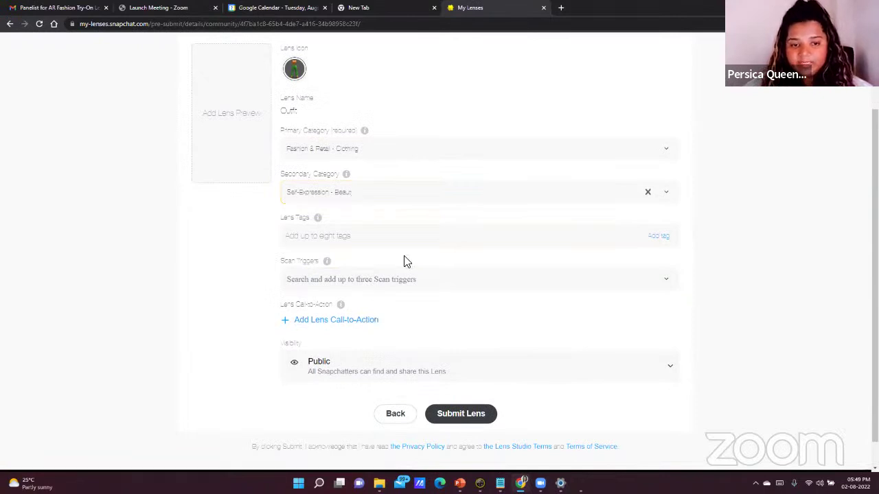
scroll(398, 275, up, 2)
click(368, 328)
scroll(434, 331, down, 2)
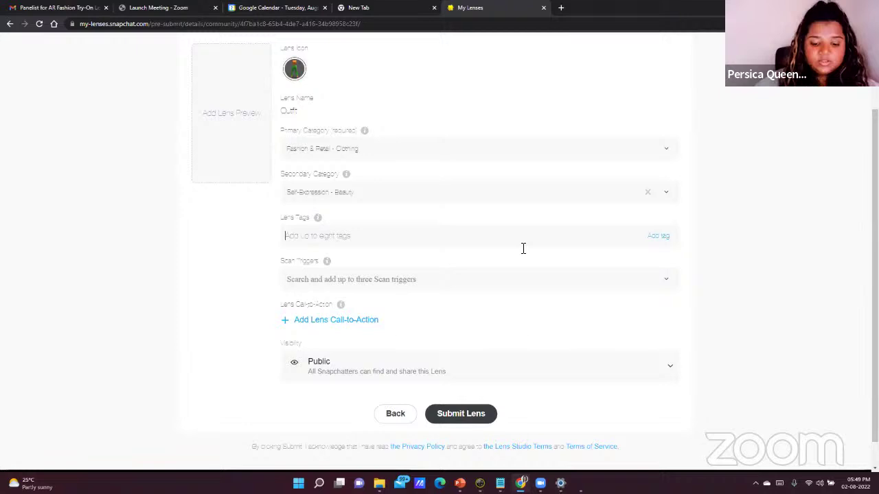
text(ARTryon)
key(Return)
text(Outfit)
key(Return)
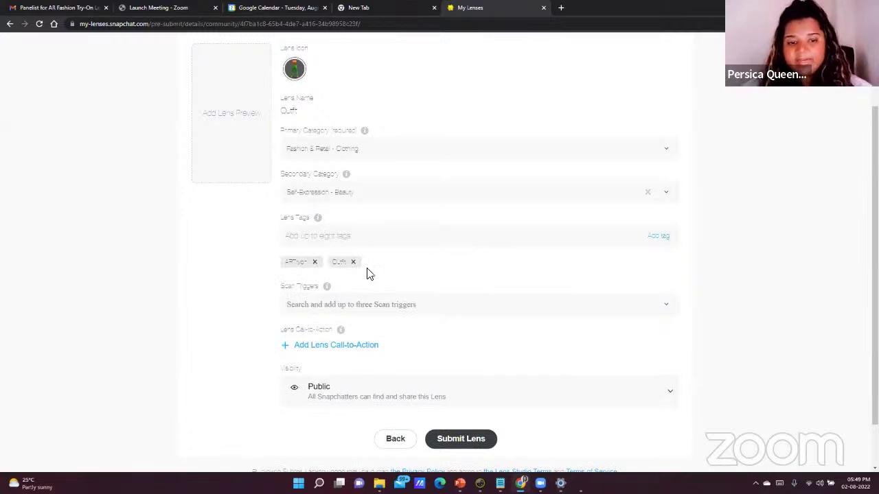
Add Person as a Scan trigger for the lens
scroll(361, 325, down, 1)
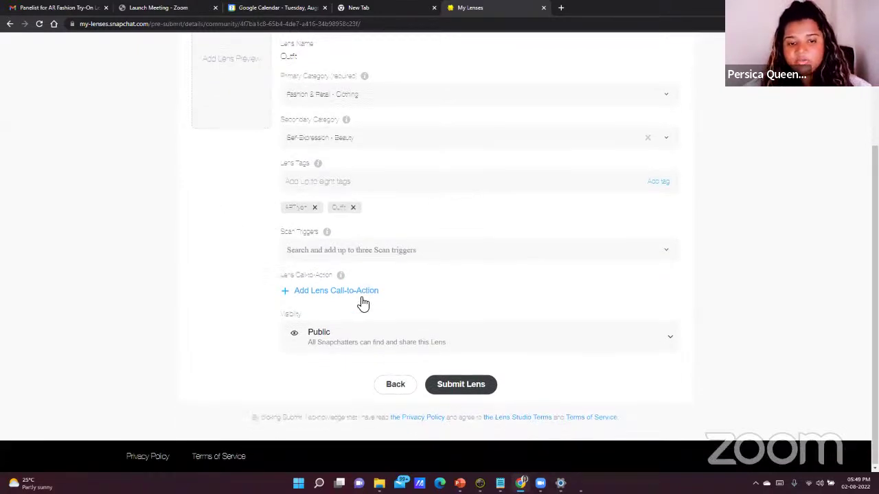
click(346, 255)
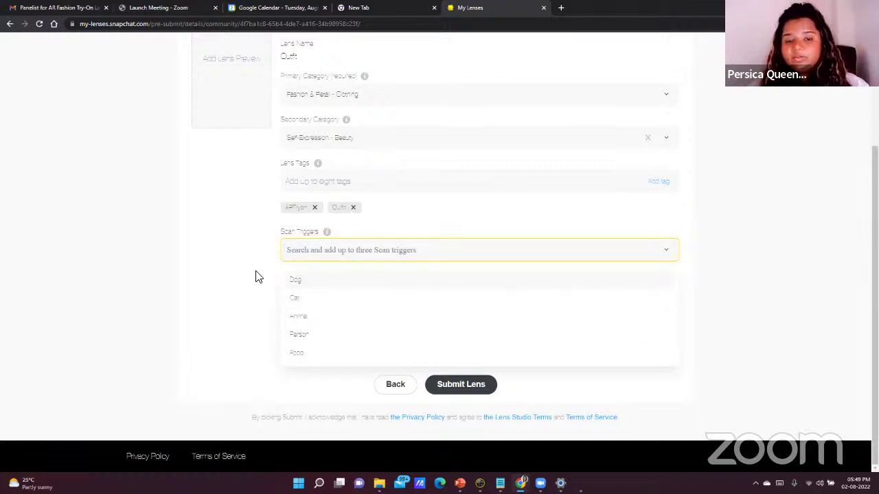
click(316, 253)
click(316, 251)
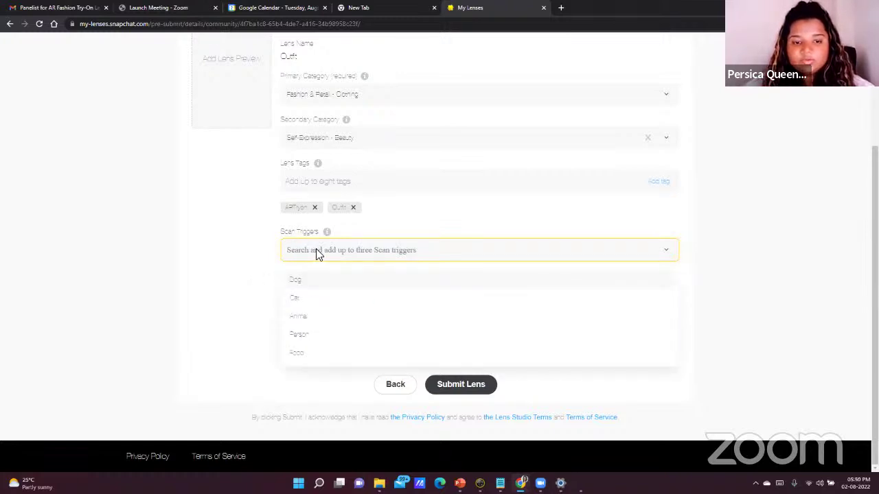
click(309, 336)
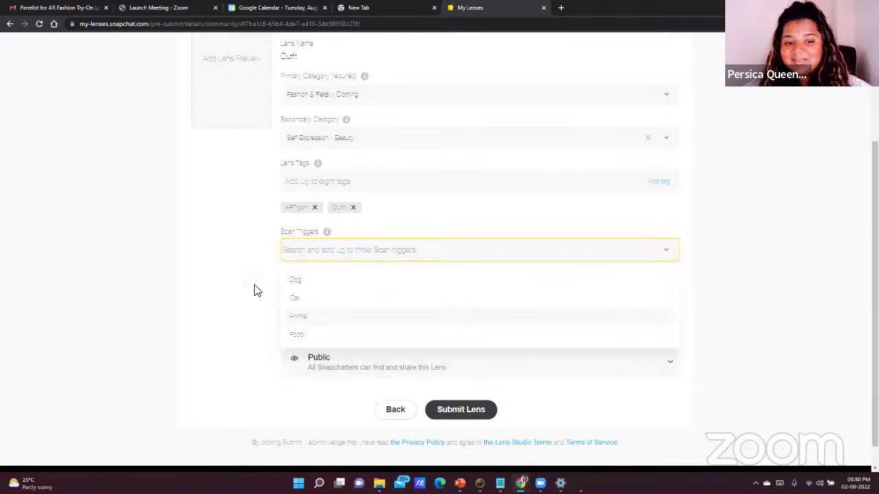
click(254, 290)
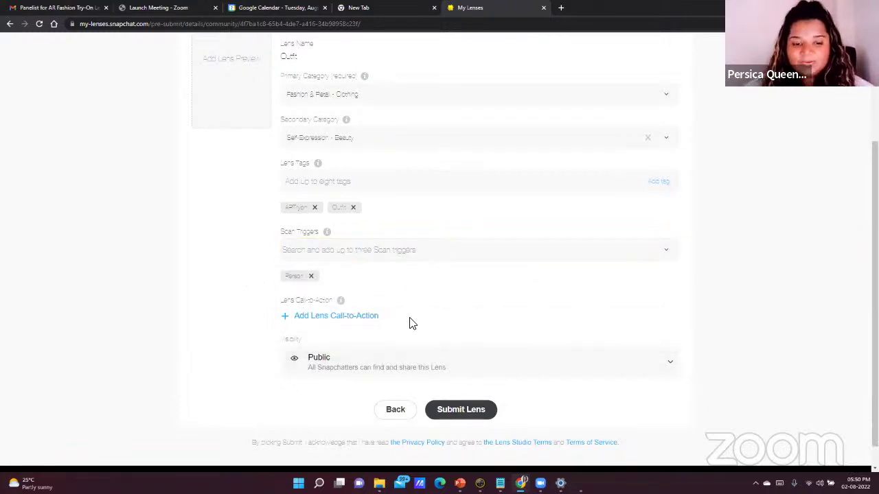
Review the completed lens details and the visibility options before submission
scroll(409, 322, down, 1)
scroll(392, 256, up, 1)
scroll(394, 283, down, 1)
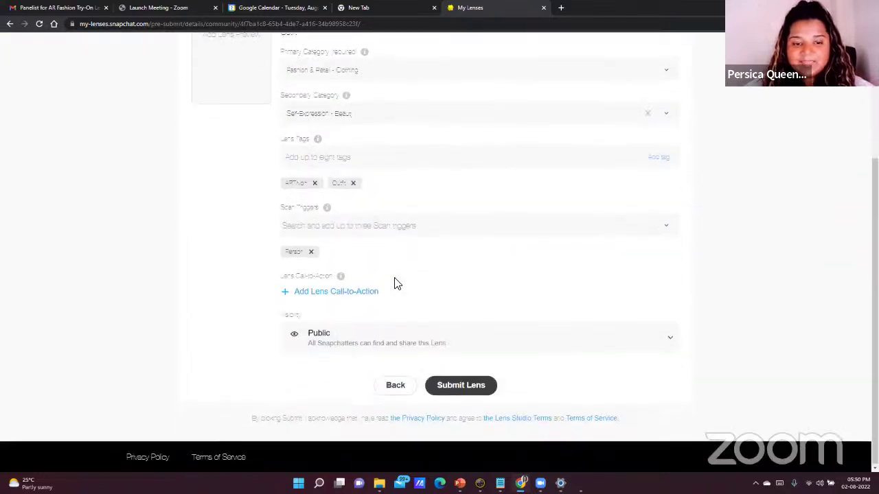
scroll(157, 169, up, 3)
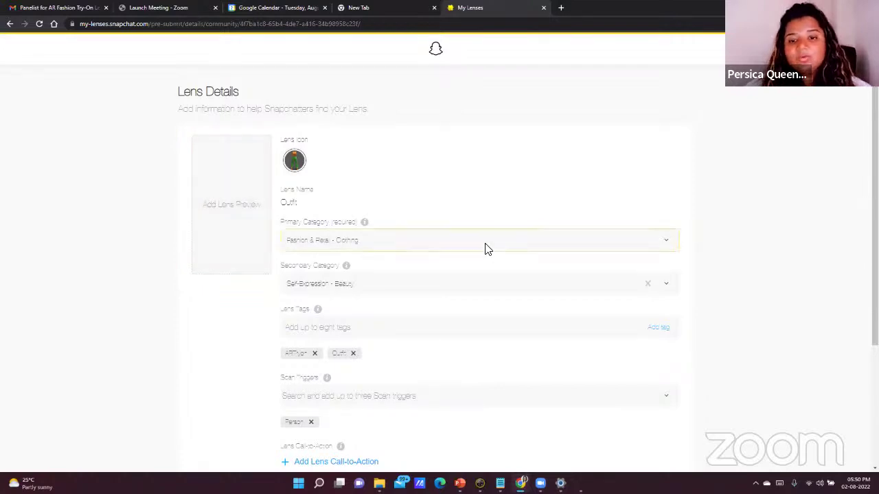
scroll(478, 251, down, 3)
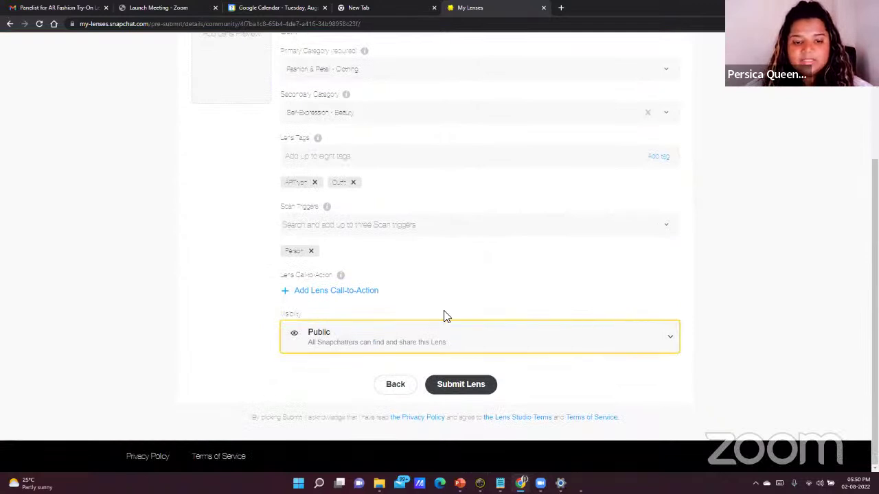
click(653, 345)
click(650, 345)
click(651, 345)
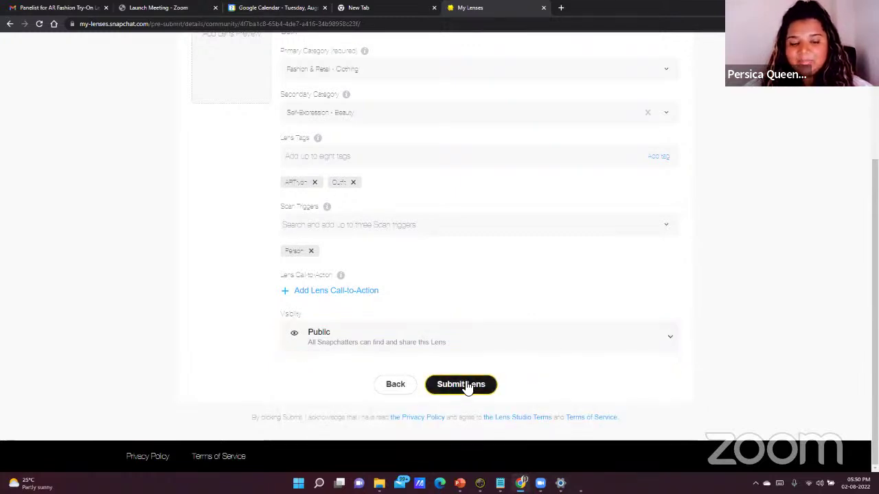
scroll(696, 375, up, 2)
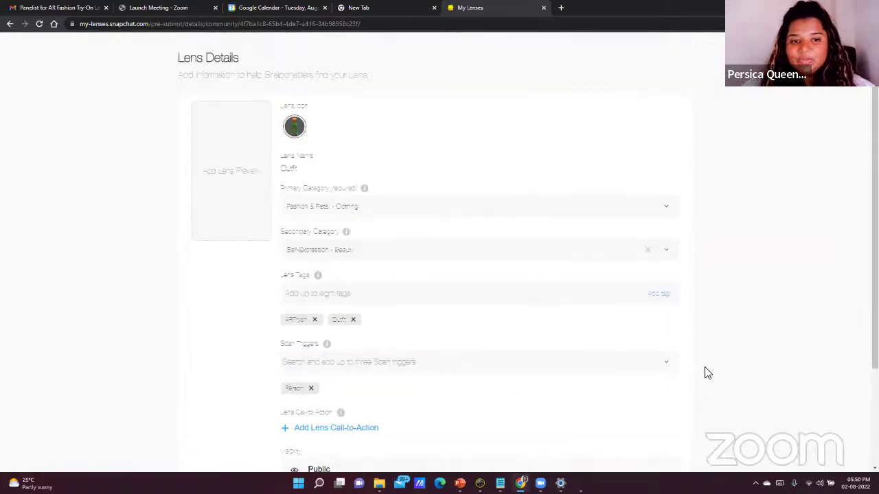